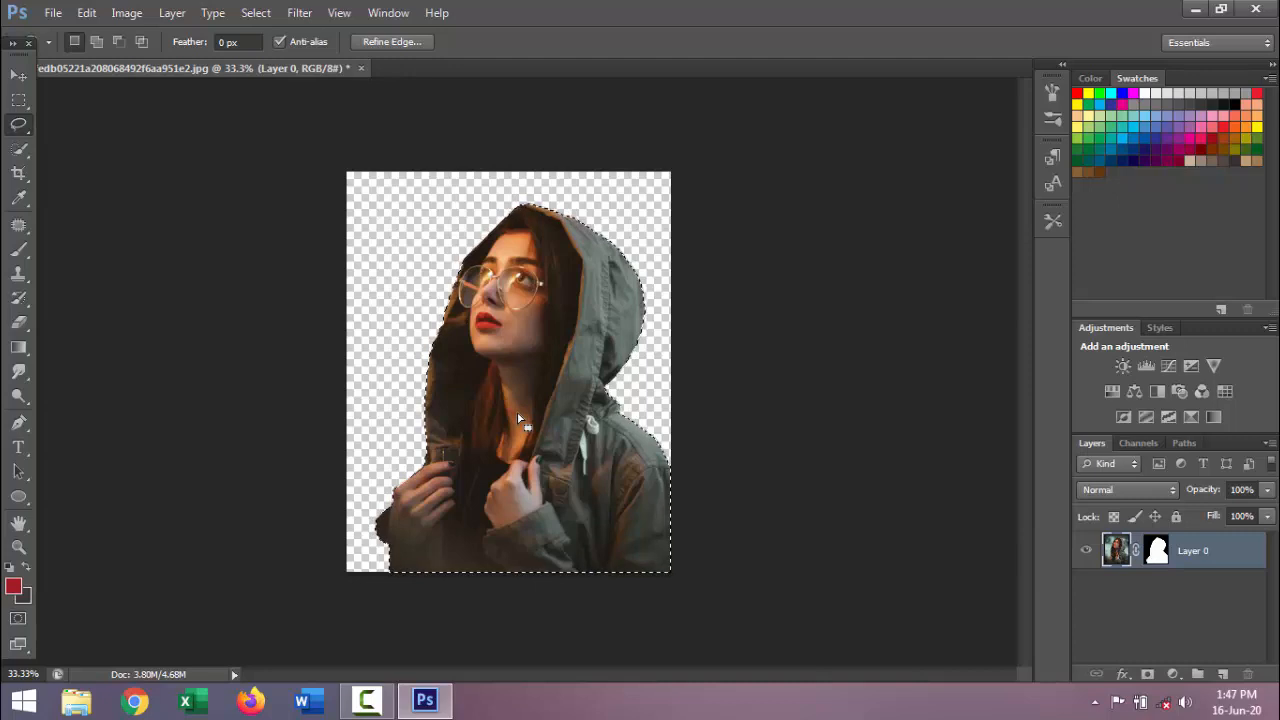
Step: Cut the selected woman out of the photo so she is on the clipboard
{"action": "key", "text": "ctrl+x"}
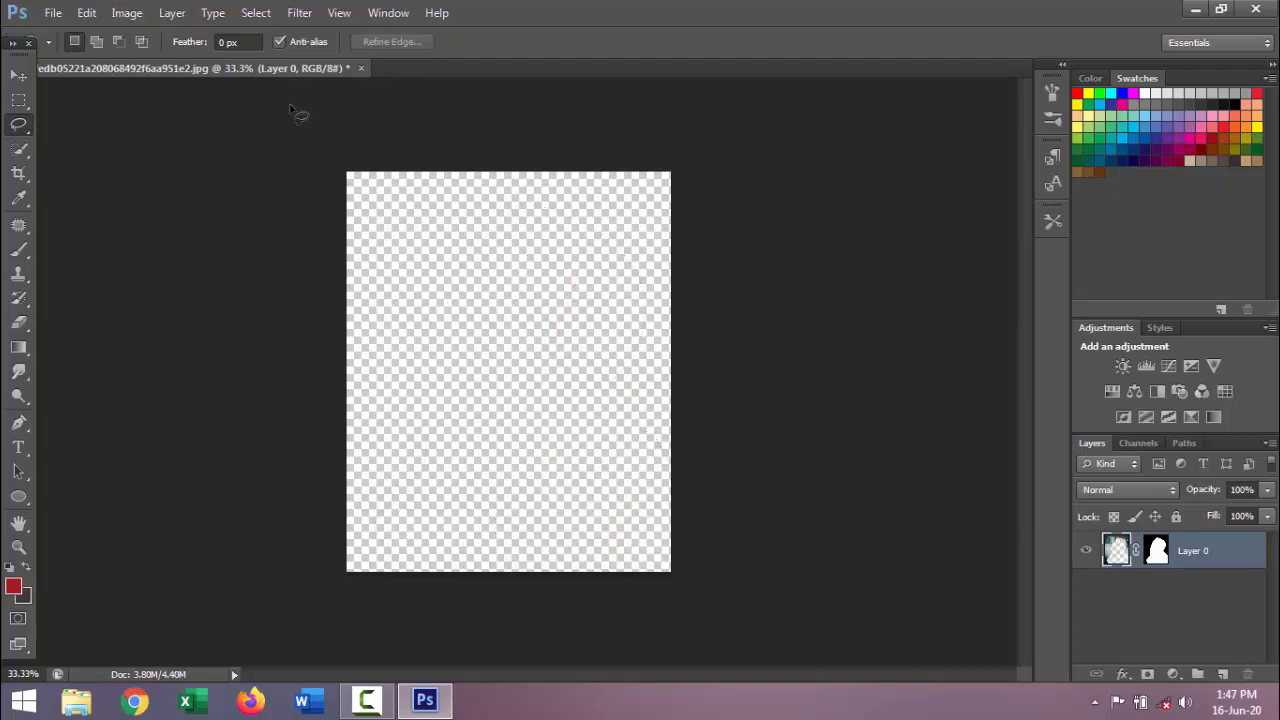
{"action": "key", "text": "ctrl+z"}
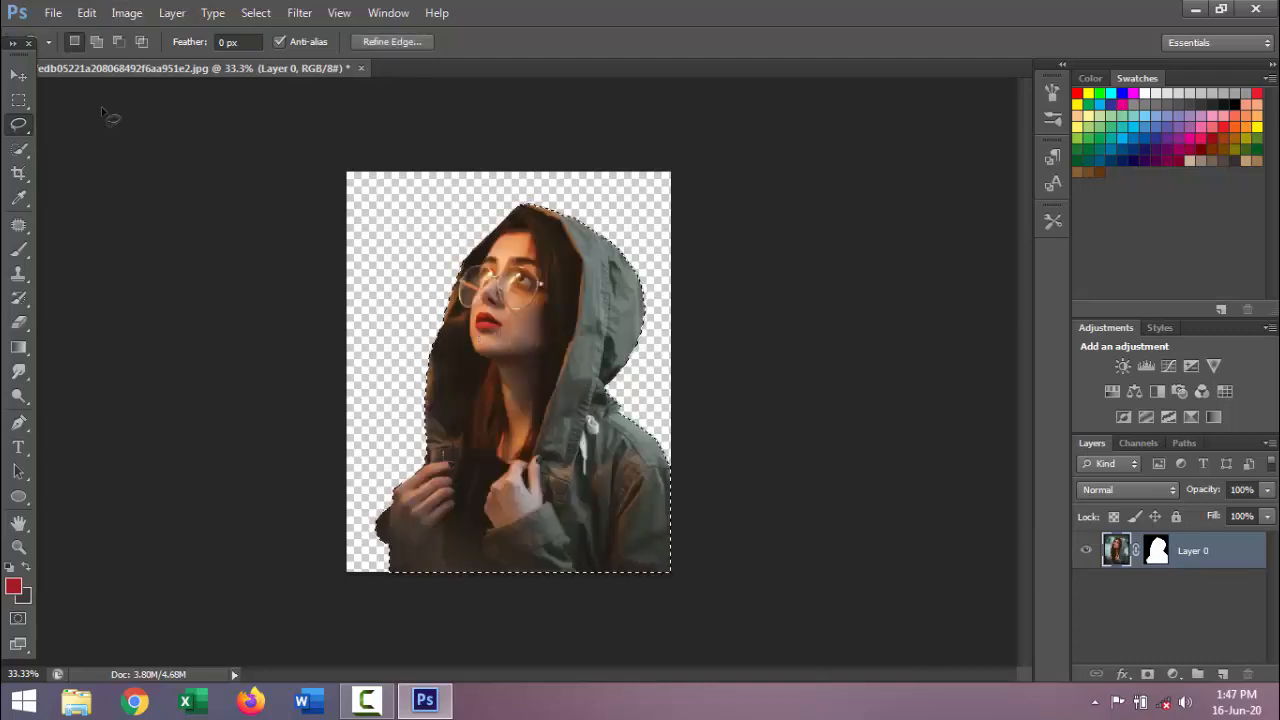
{"action": "left_click", "coordinate": [87, 12]}
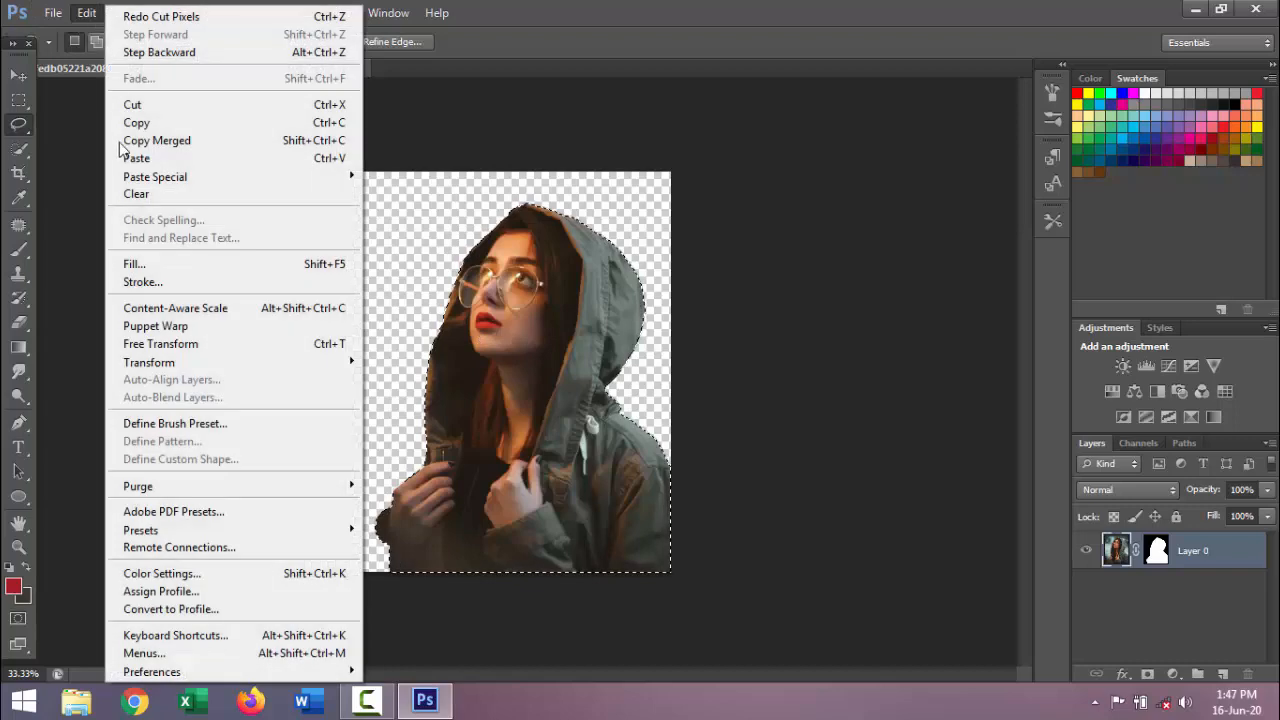
{"action": "left_click", "coordinate": [155, 106]}
Step: Create a new white RGB document of 3333 by 3333 pixels with a resolution of 333 pixels per inch
{"action": "left_click", "coordinate": [53, 12]}
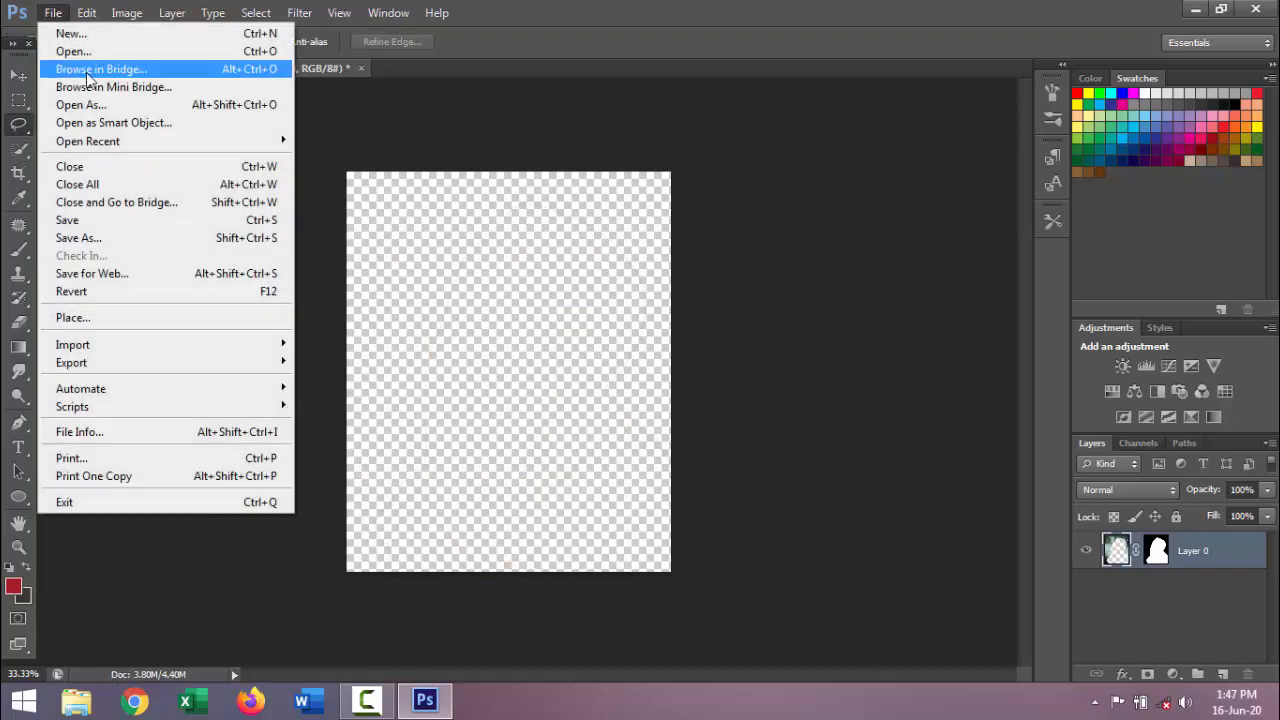
{"action": "left_click", "coordinate": [72, 33]}
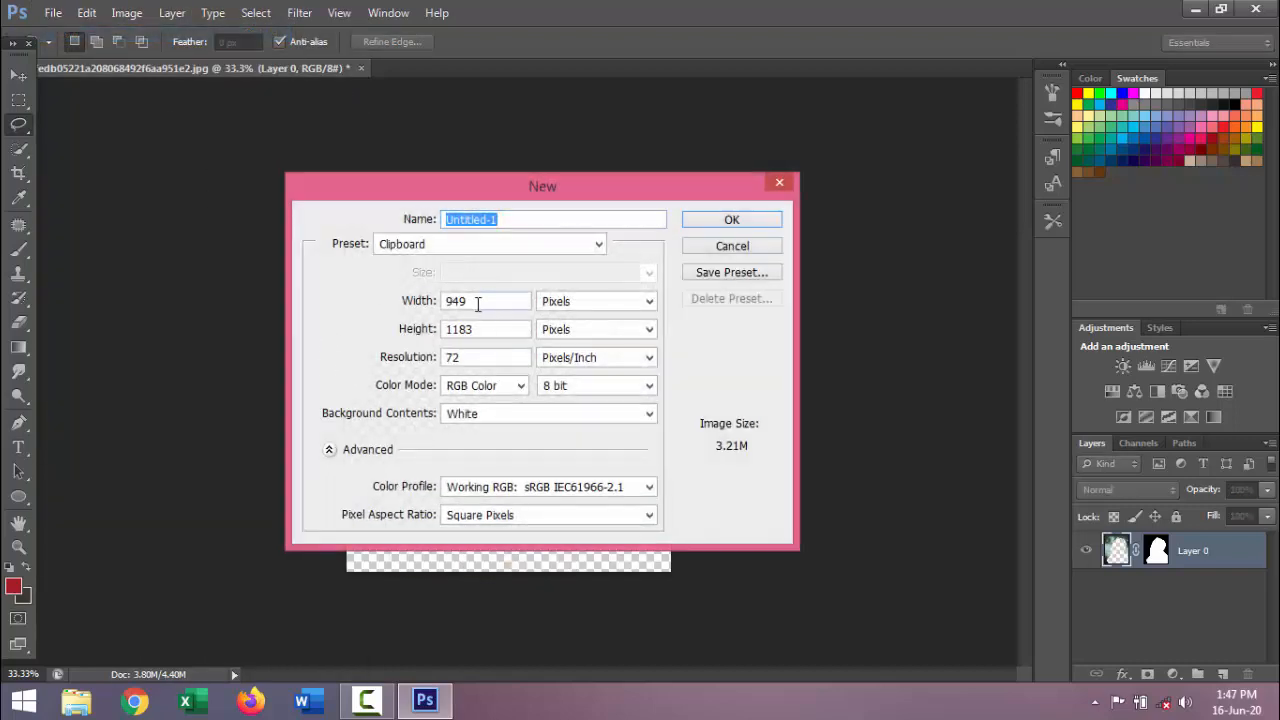
{"action": "left_click", "coordinate": [477, 304]}
{"action": "type", "text": "333"}
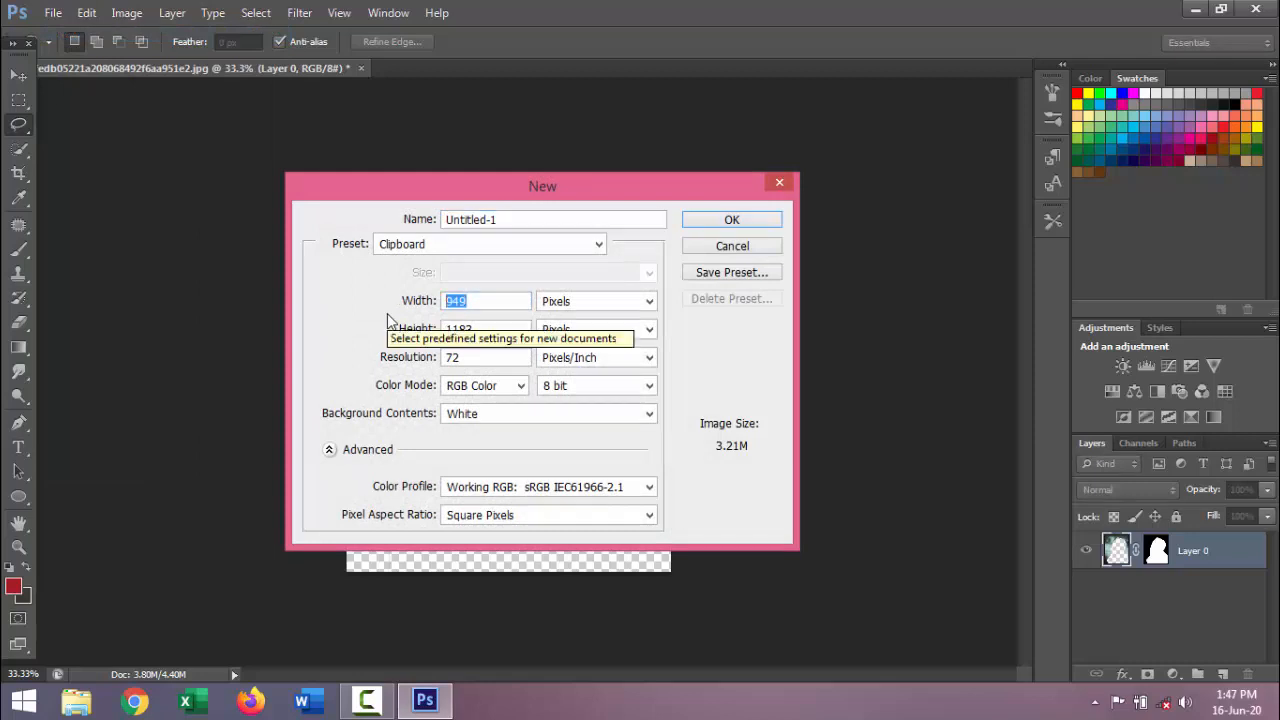
{"action": "type", "text": "3"}
{"action": "key", "text": "Tab"}
{"action": "type", "text": "333"}
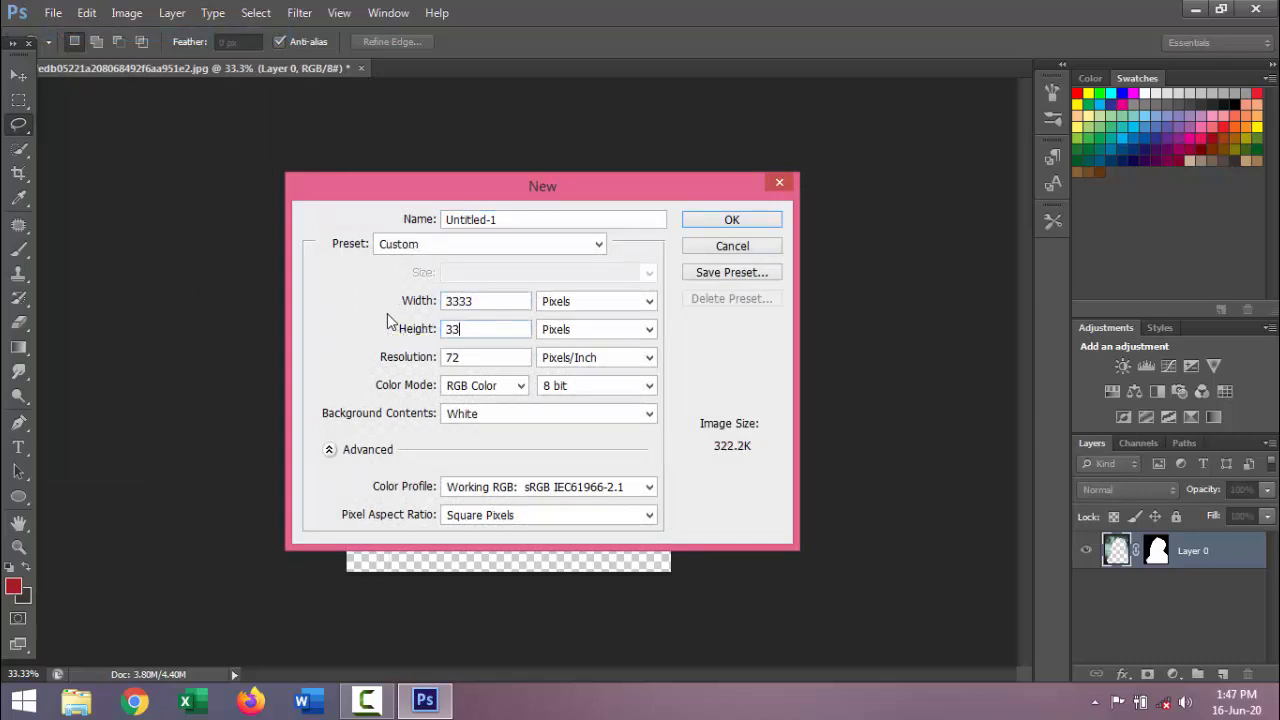
{"action": "key", "text": "Tab"}
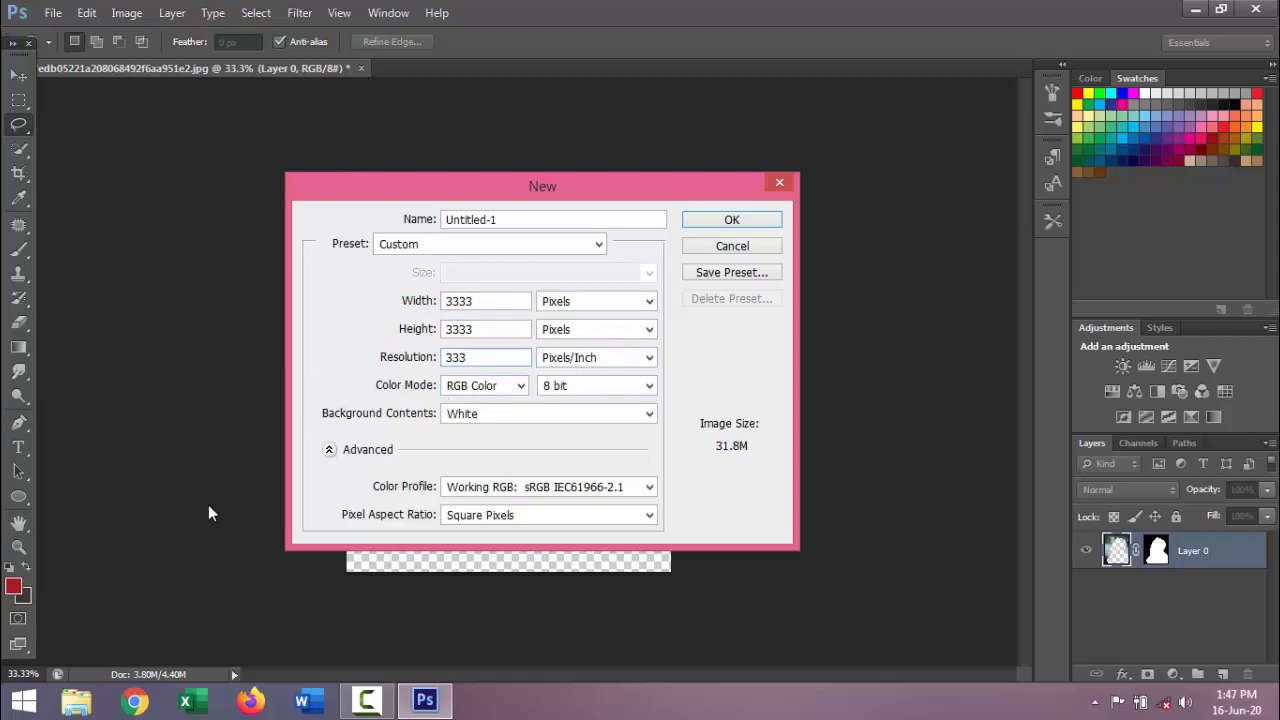
{"action": "left_click", "coordinate": [733, 220]}
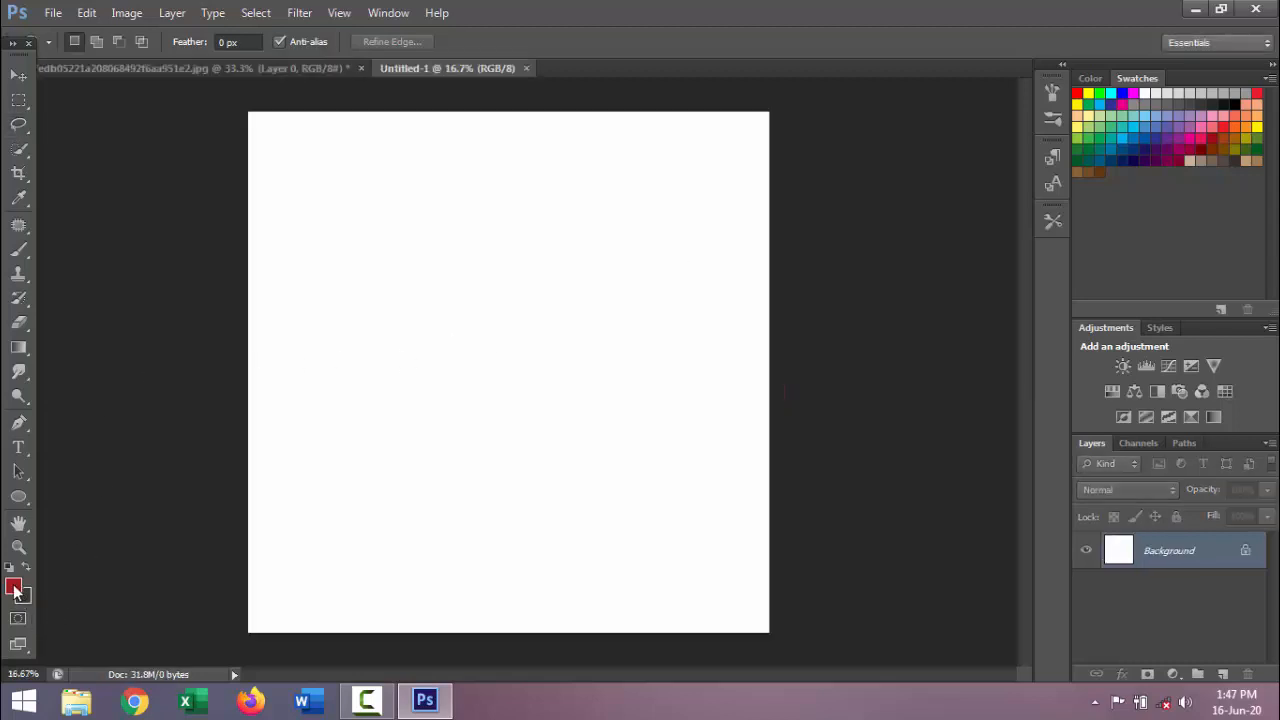
Step: Choose a dark brownish grey as the foreground colour and fill the background with it
{"action": "left_click", "coordinate": [13, 588]}
{"action": "left_click", "coordinate": [765, 345]}
{"action": "left_click", "coordinate": [1197, 152]}
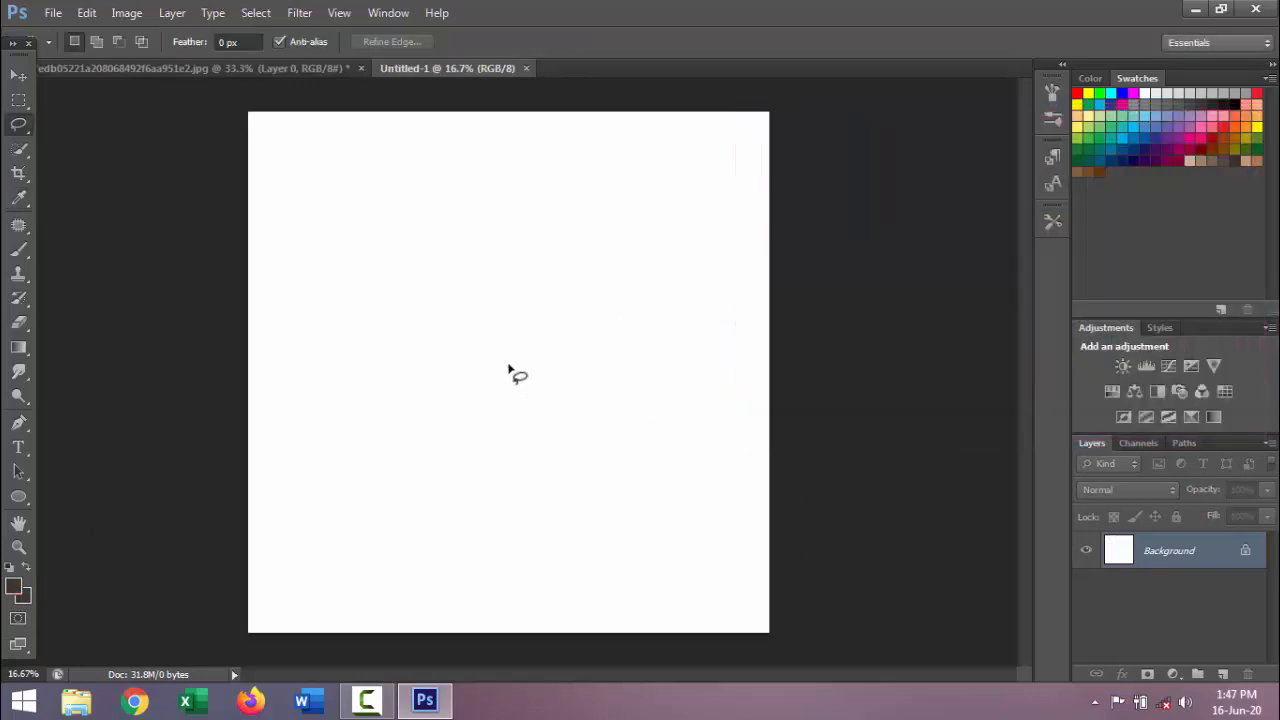
{"action": "key", "text": "alt+BackSpace"}
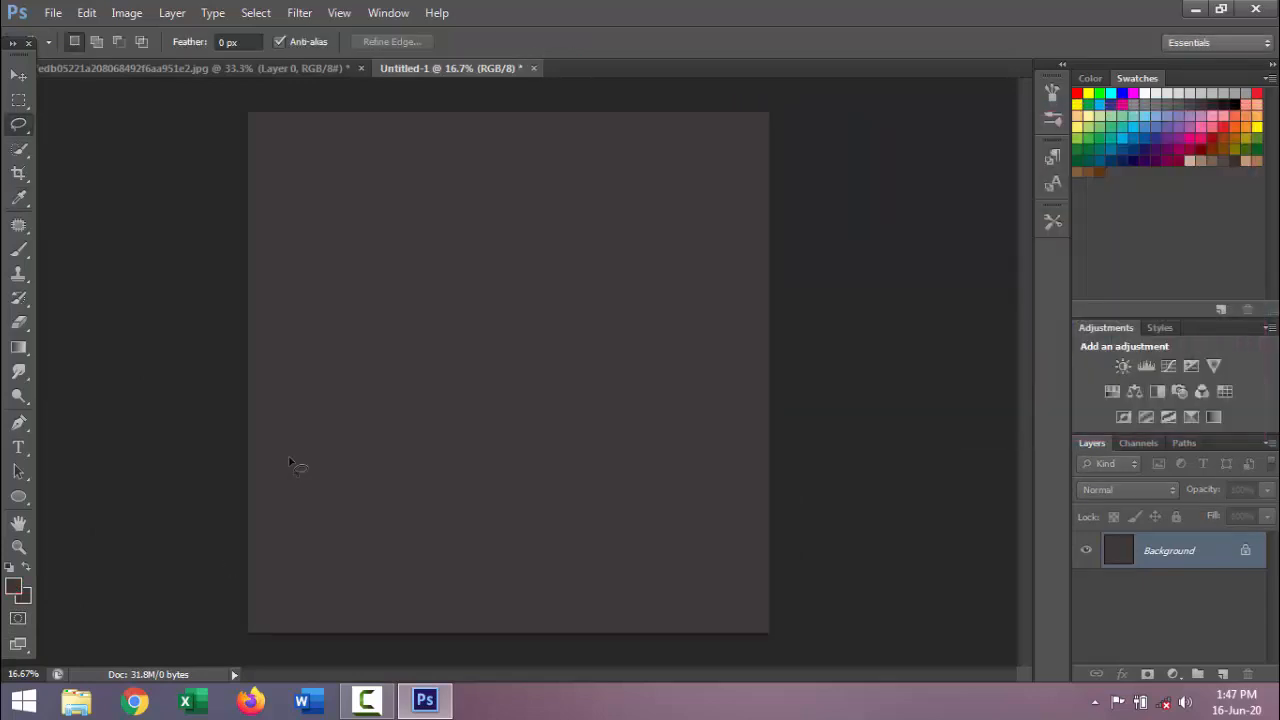
Step: Crop the canvas to its upper two thirds at full width using a rectangular selection, and deselect
{"action": "left_click", "coordinate": [23, 102]}
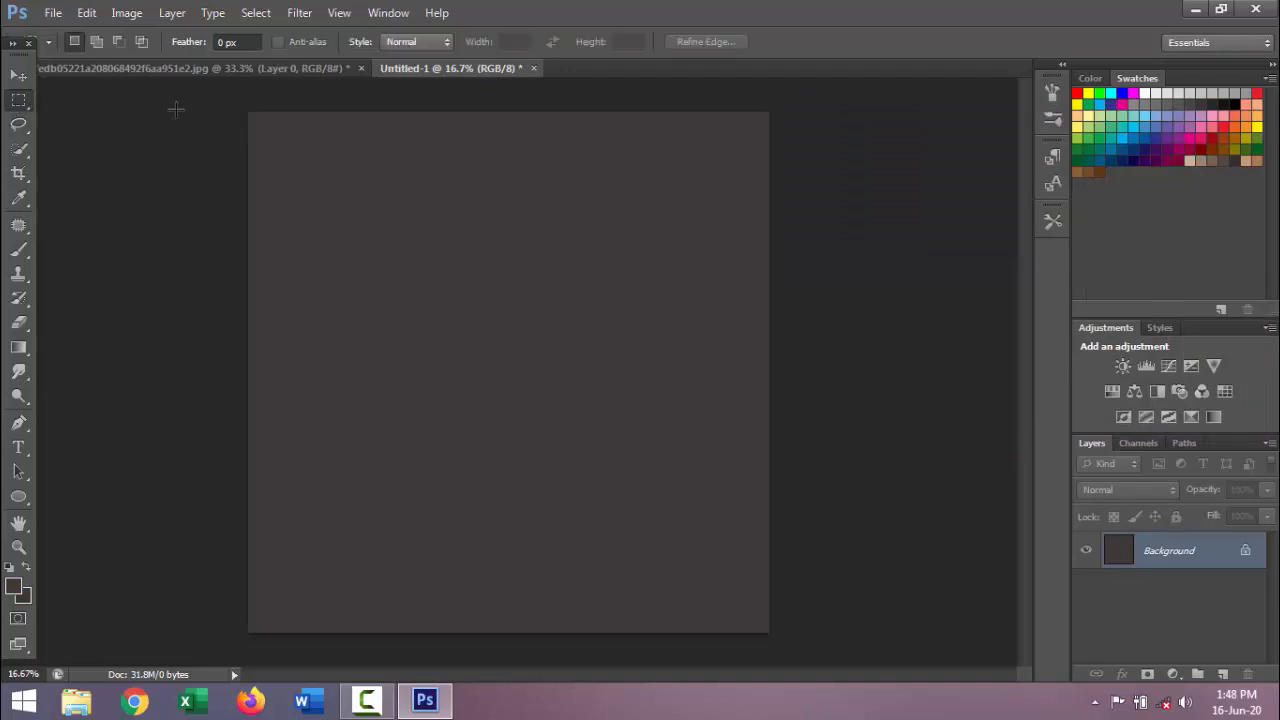
{"action": "left_click_drag", "start_coordinate": [223, 102], "coordinate": [768, 463]}
{"action": "left_click", "coordinate": [127, 12]}
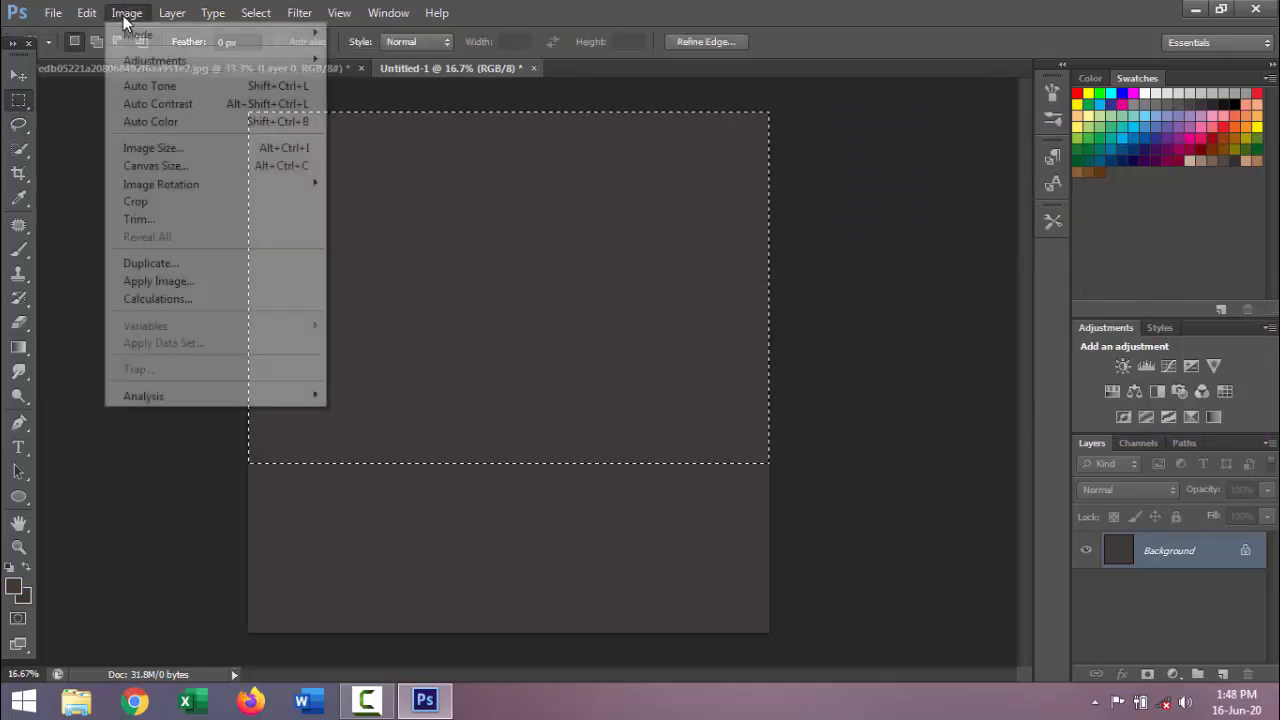
{"action": "left_click", "coordinate": [177, 200]}
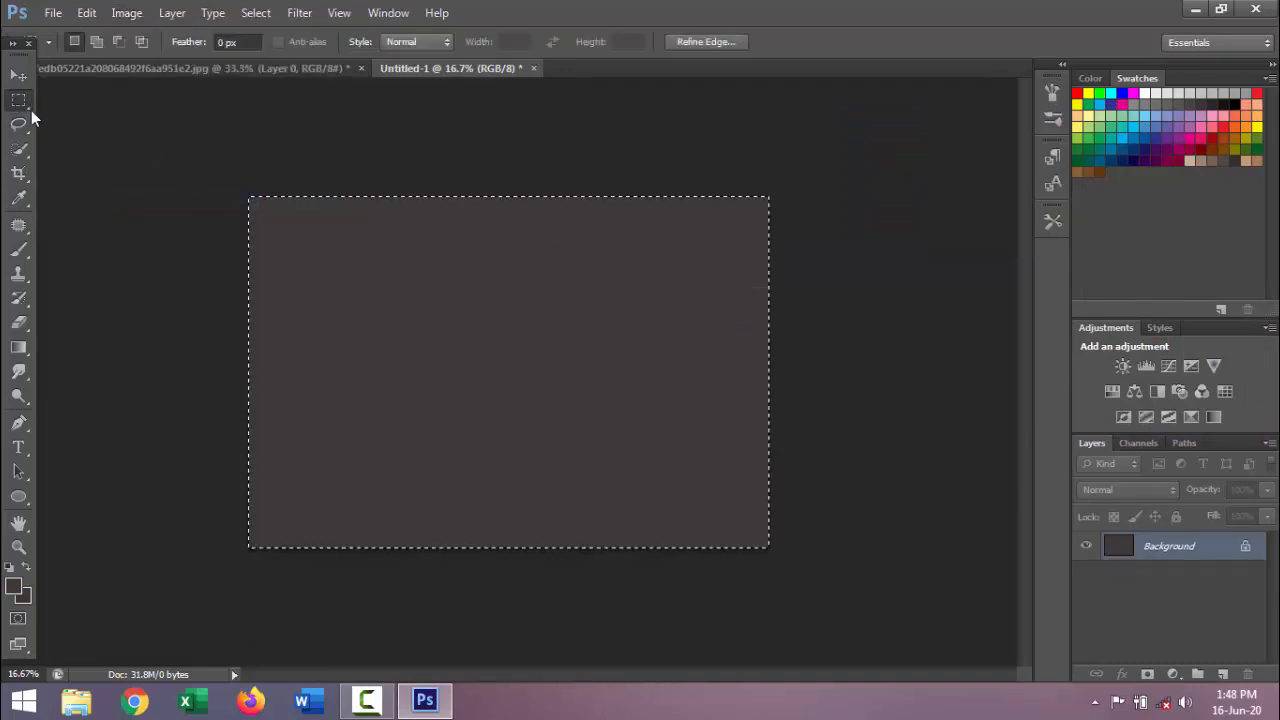
{"action": "left_click", "coordinate": [510, 290]}
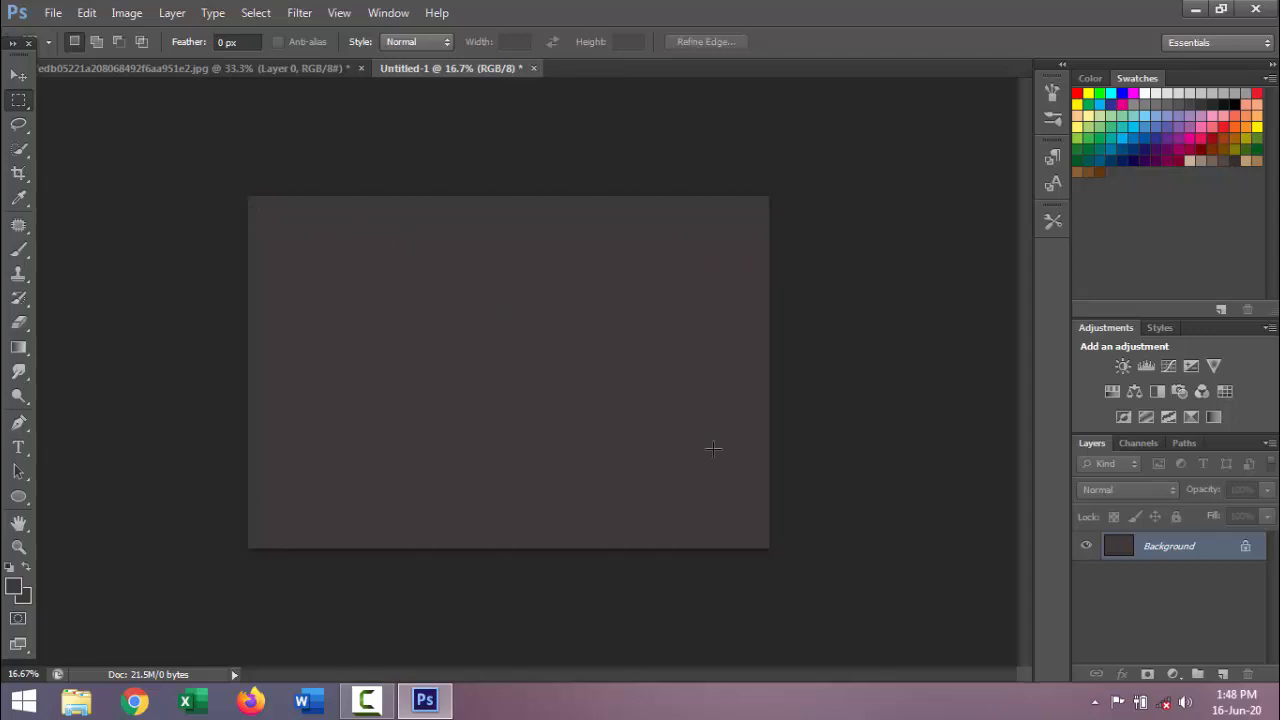
Step: Paste the cut-out woman, scale her to about 156.6%, and place her in the lower-right corner of the canvas
{"action": "left_click", "coordinate": [87, 13]}
{"action": "left_click", "coordinate": [153, 157]}
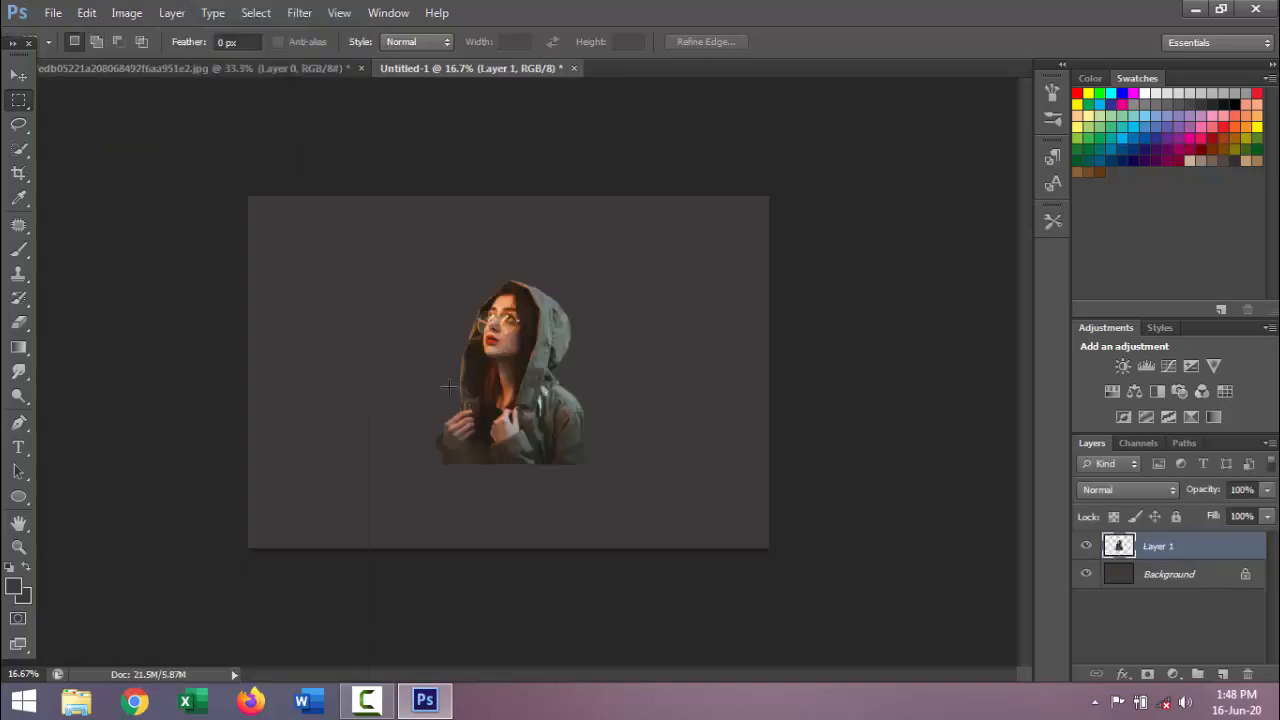
{"action": "key", "text": "v"}
{"action": "left_click_drag", "start_coordinate": [560, 408], "coordinate": [665, 443]}
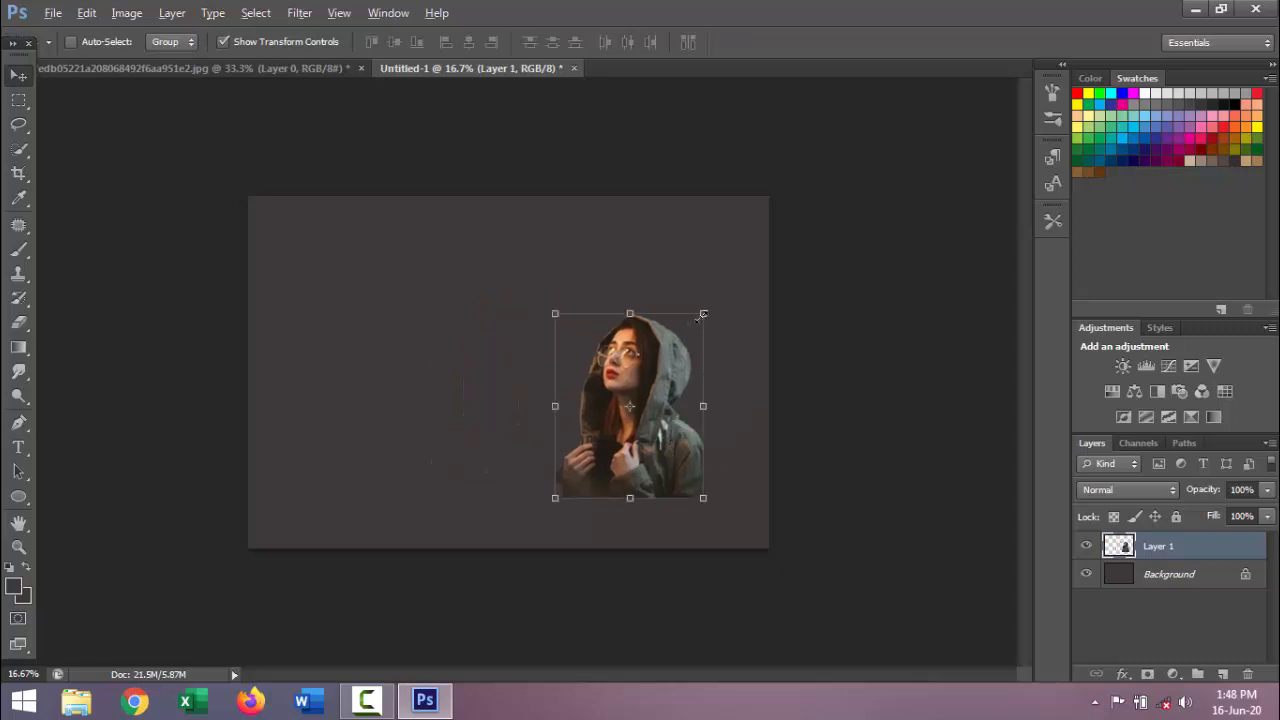
{"action": "left_click_drag", "start_coordinate": [704, 314], "coordinate": [745, 262]}
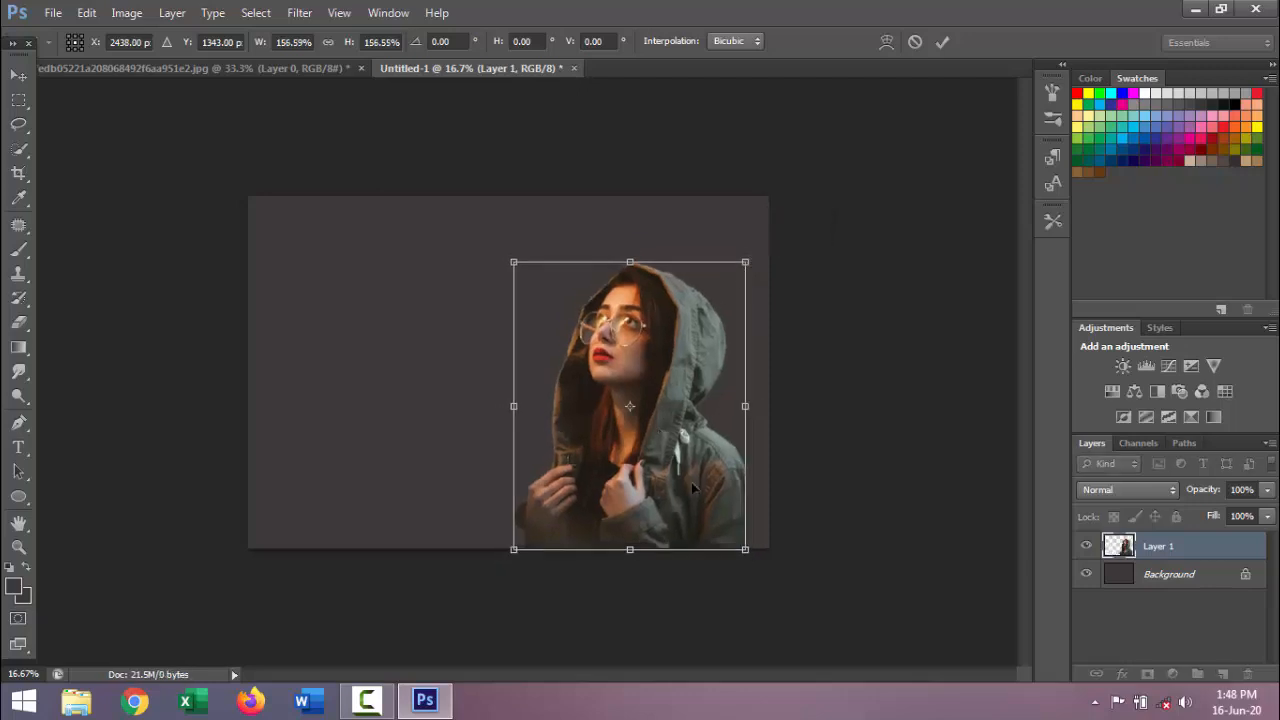
{"action": "left_click_drag", "start_coordinate": [692, 488], "coordinate": [716, 498]}
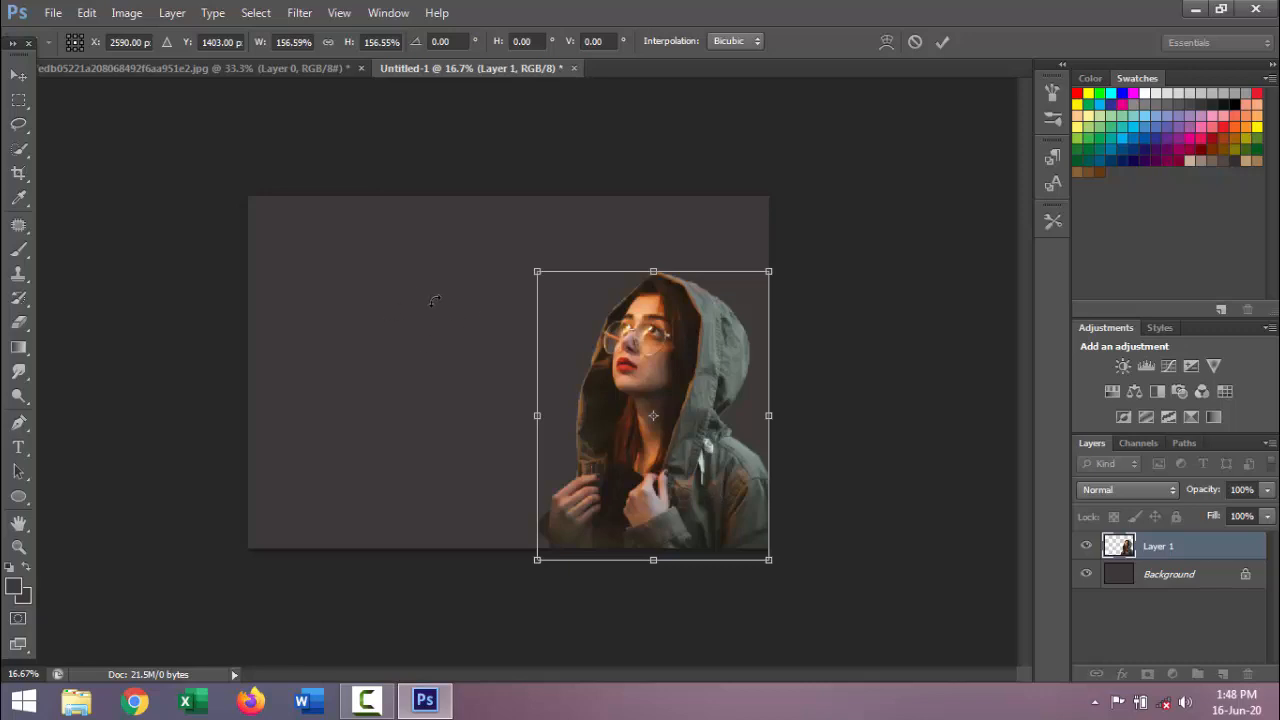
{"action": "key", "text": "Return"}
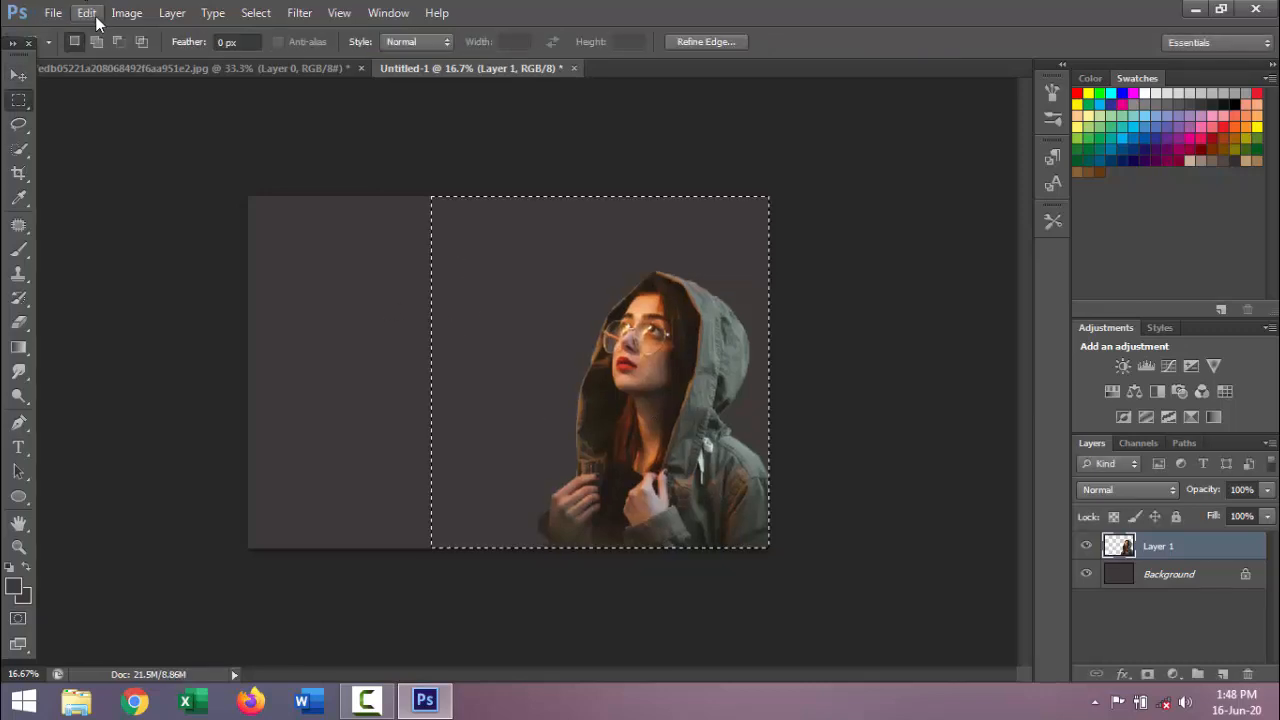
Step: Crop the canvas to a rectangular selection around the woman, removing the empty left part, and deselect
{"action": "left_click", "coordinate": [126, 12]}
{"action": "left_click", "coordinate": [158, 201]}
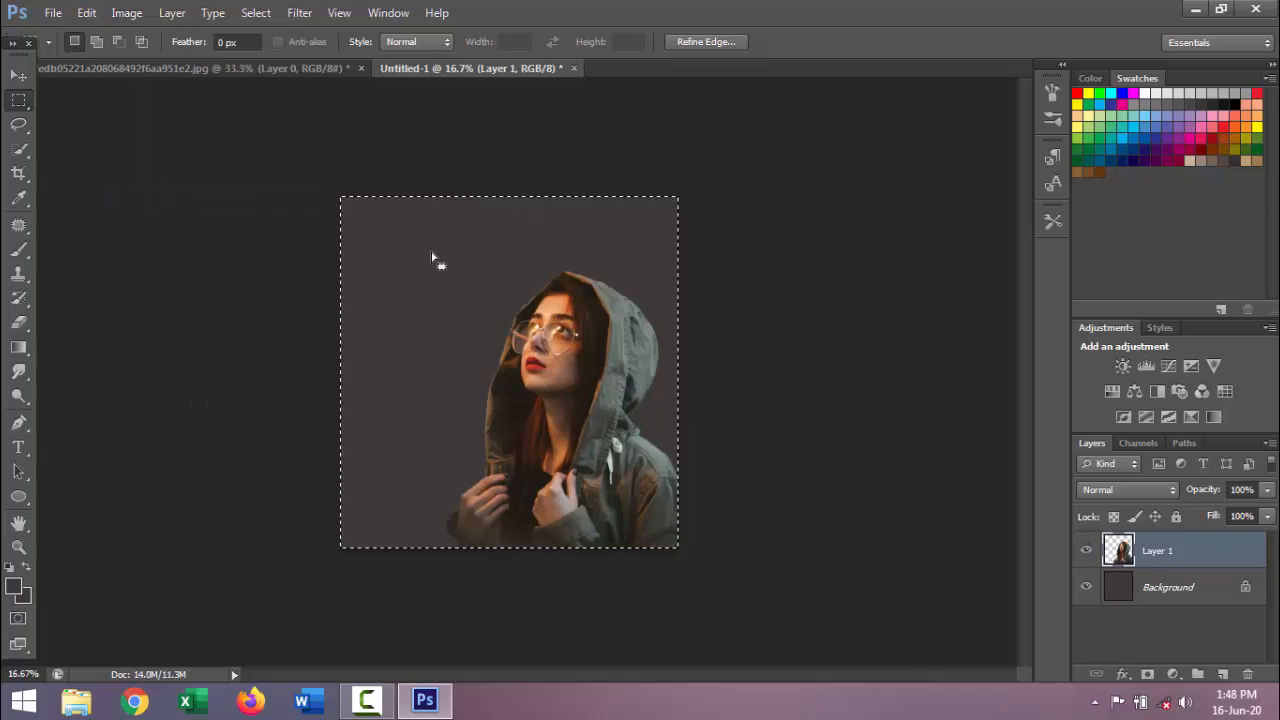
{"action": "key", "text": "ctrl+d"}
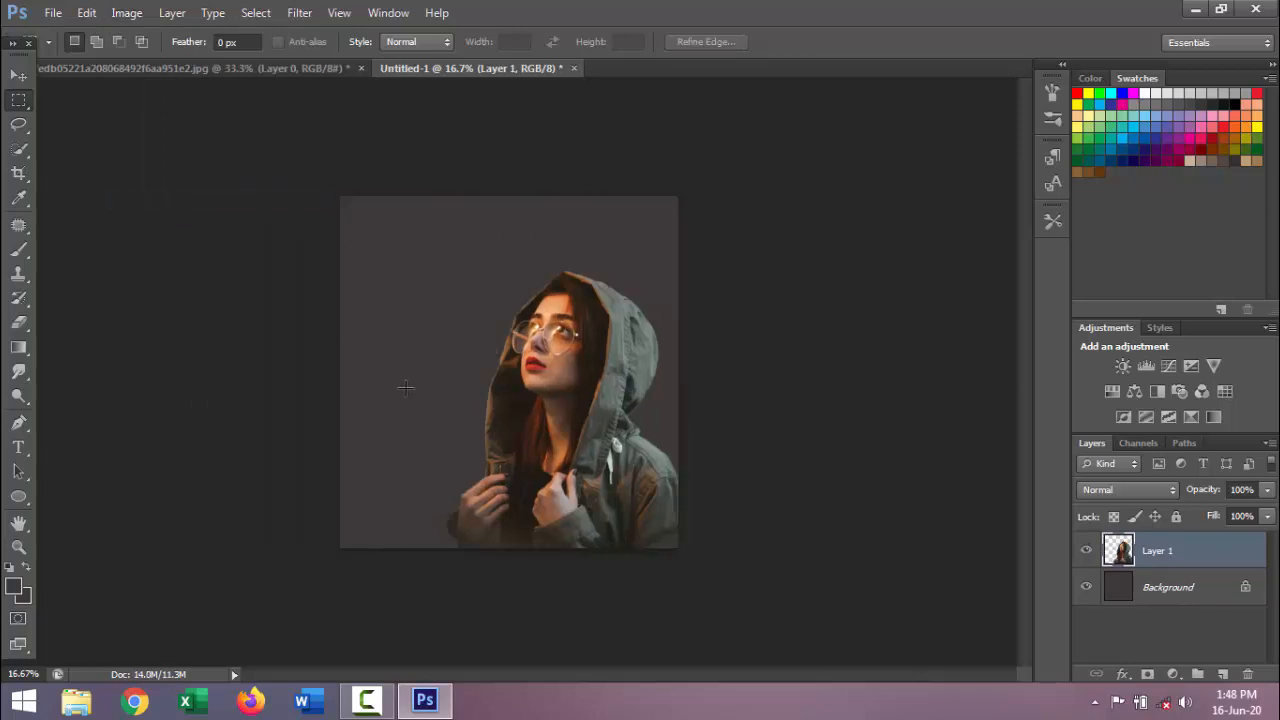
Step: Add a Curves adjustment layer and lower the RGB curve's white endpoint to about half its height to darken the image
{"action": "left_click", "coordinate": [1172, 676]}
{"action": "left_click", "coordinate": [1162, 374]}
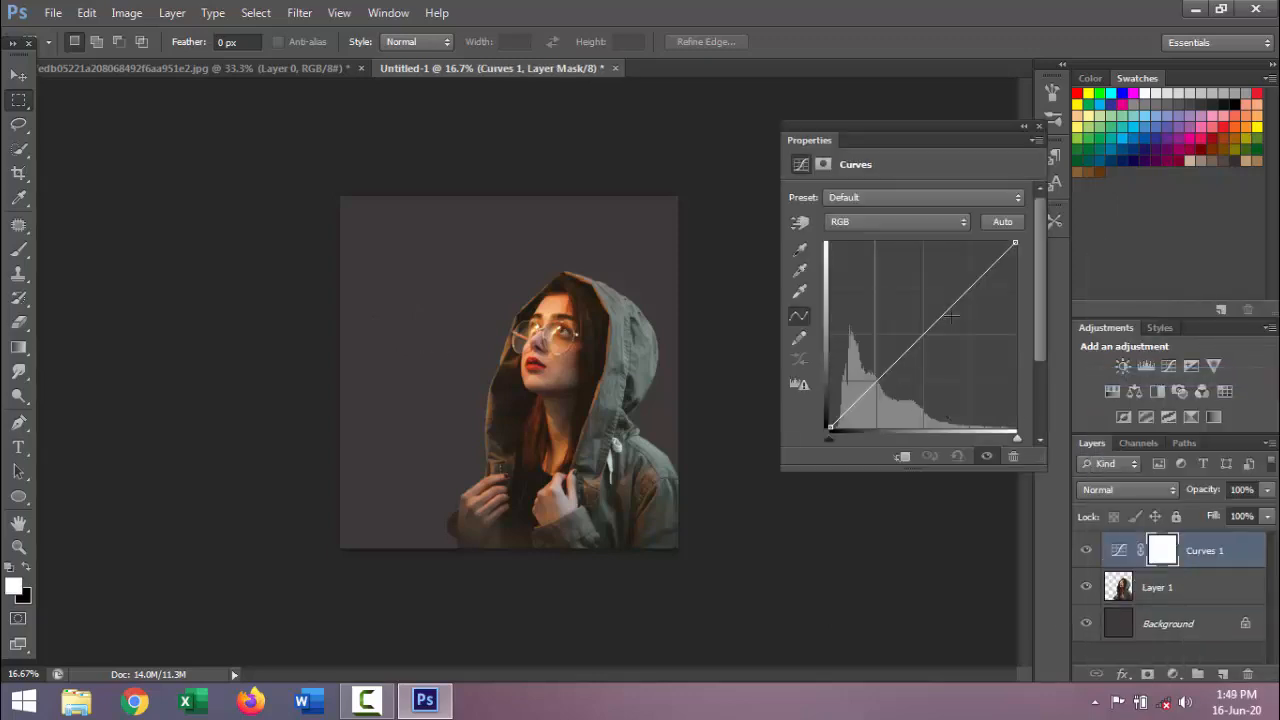
{"action": "left_click_drag", "start_coordinate": [1015, 242], "coordinate": [1013, 329]}
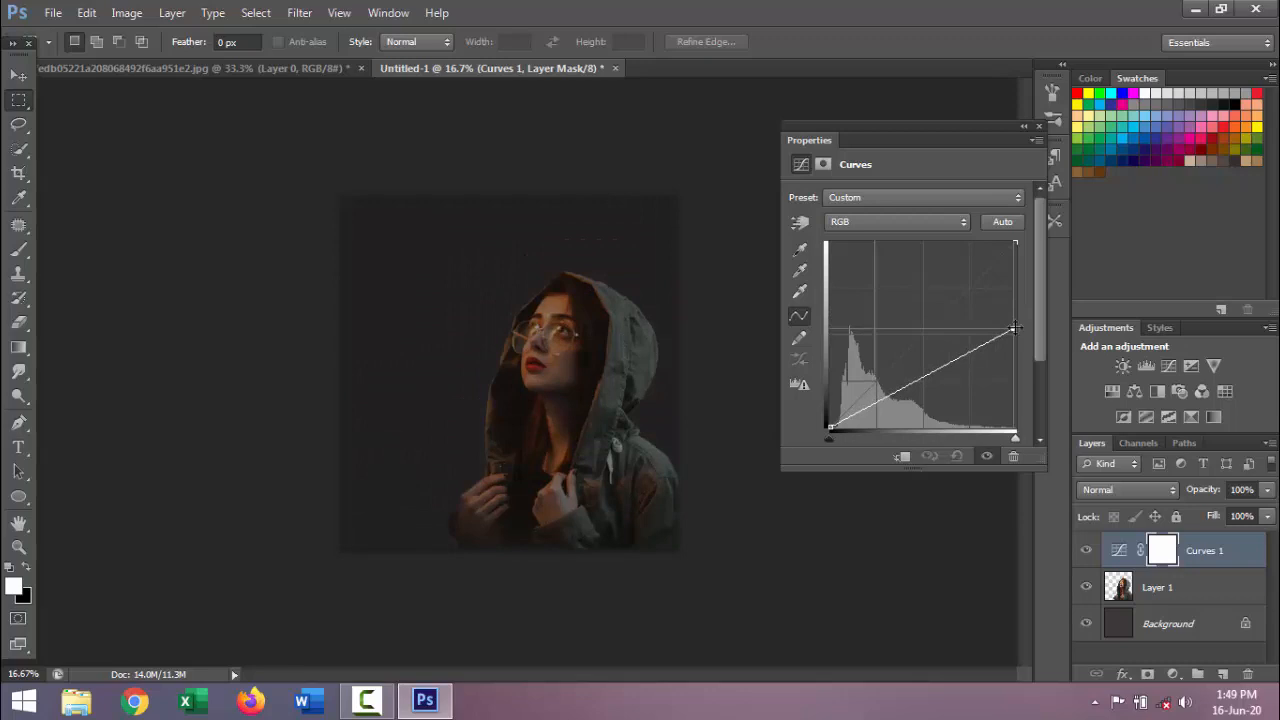
Step: Add a Brightness/Contrast adjustment layer with strongly reduced brightness and a contrast of about 20
{"action": "left_click", "coordinate": [1172, 676]}
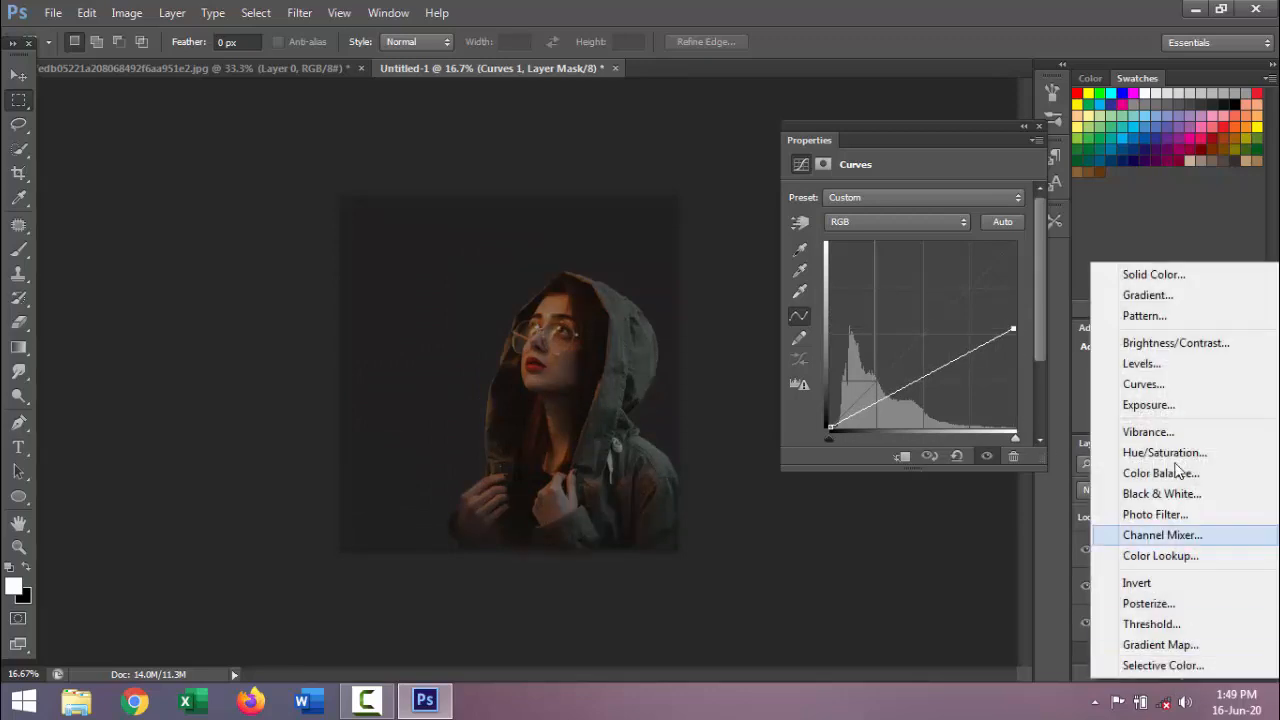
{"action": "left_click", "coordinate": [1180, 343]}
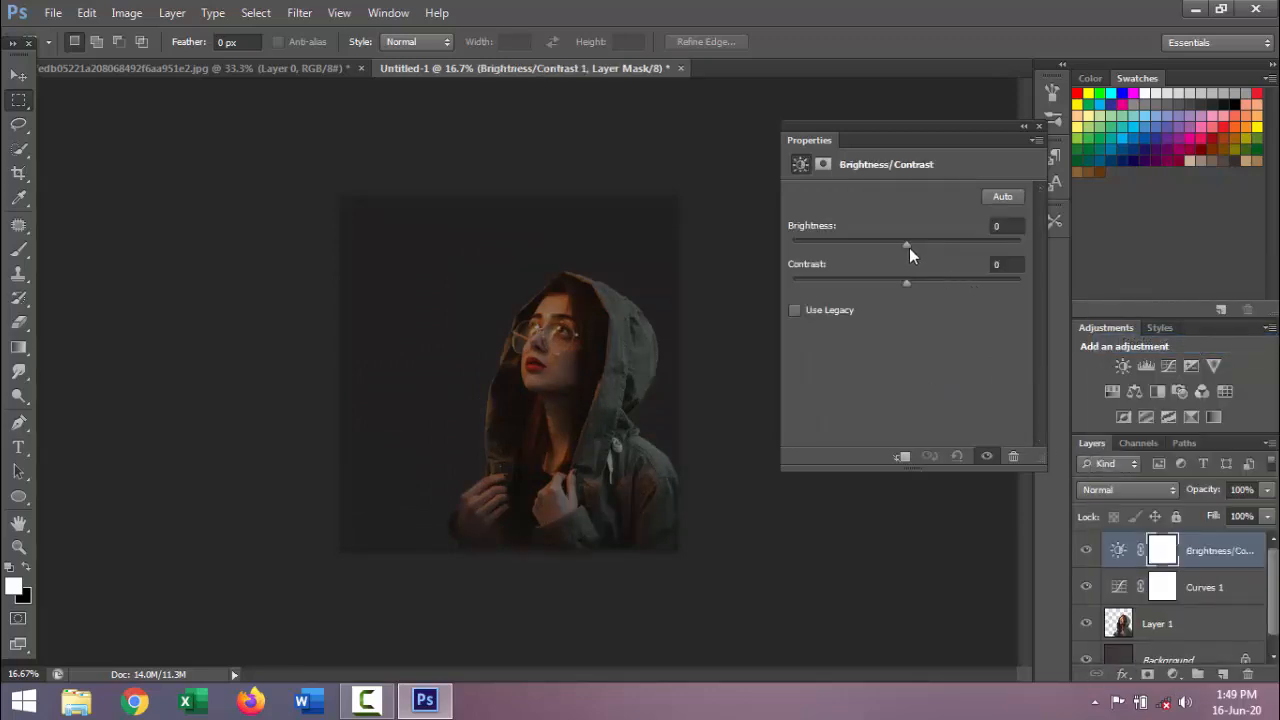
{"action": "left_click_drag", "start_coordinate": [907, 246], "coordinate": [927, 291]}
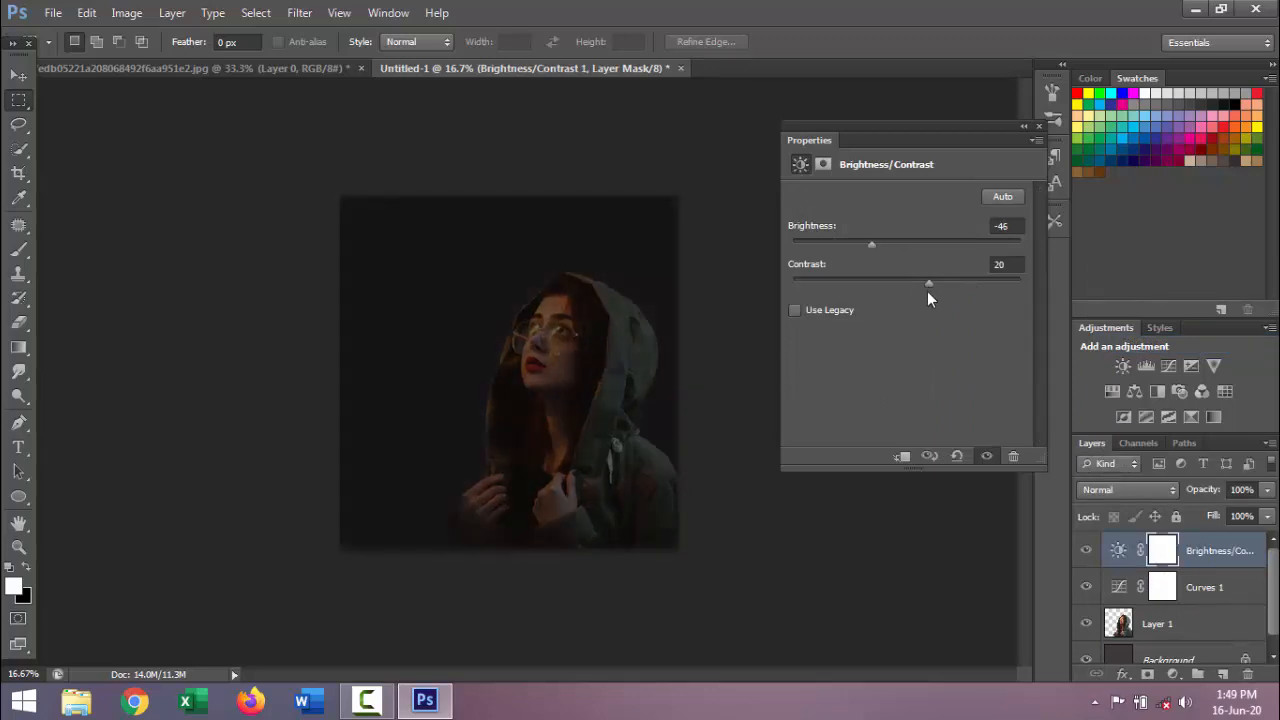
{"action": "left_click_drag", "start_coordinate": [850, 245], "coordinate": [854, 246]}
{"action": "left_click", "coordinate": [1038, 127]}
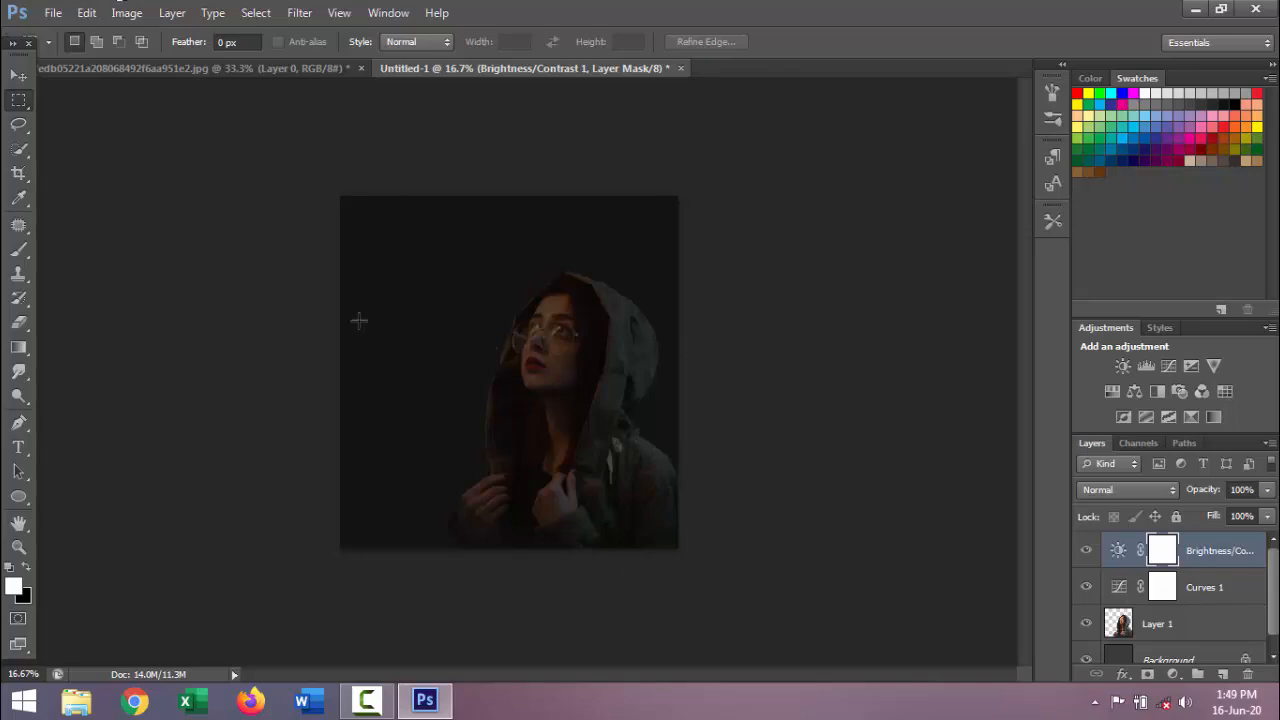
Step: Open the image sky_colors-wide.jpg
{"action": "left_click", "coordinate": [52, 15]}
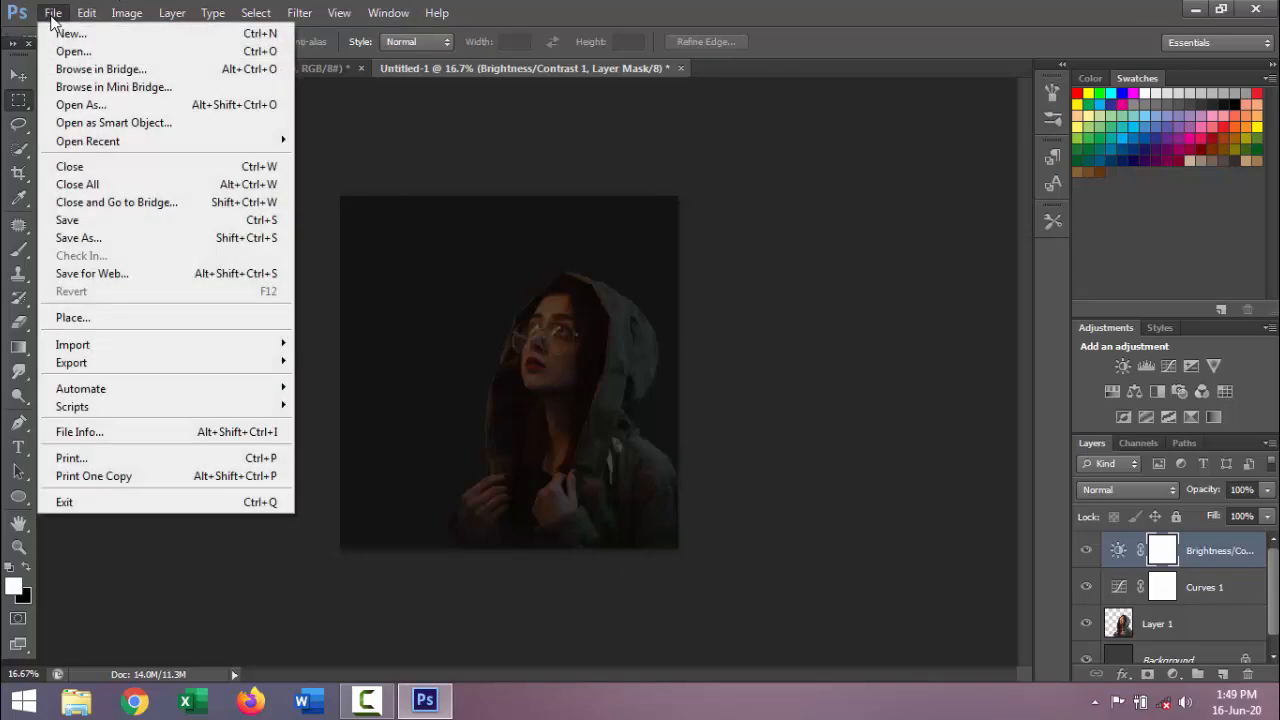
{"action": "left_click", "coordinate": [110, 38]}
{"action": "double_click", "coordinate": [700, 316]}
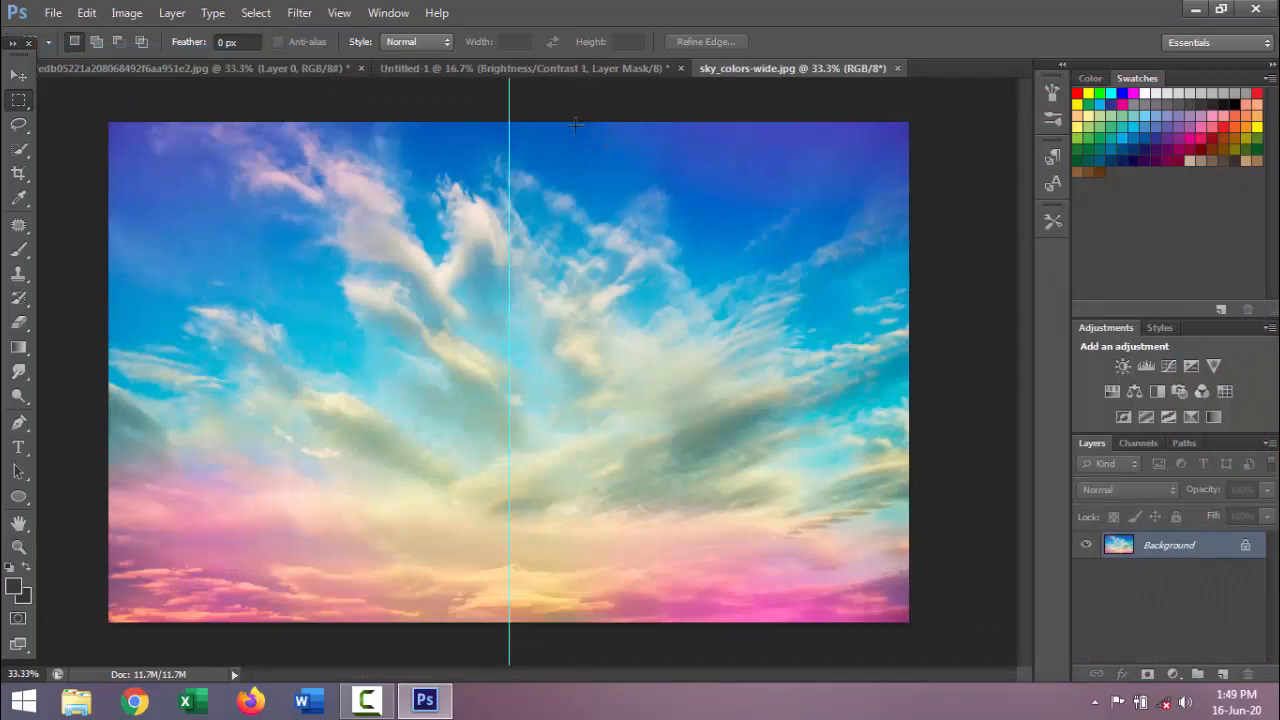
Step: Cut a large rectangular area from the upper-right part of the sky and close the sky image without saving
{"action": "left_click_drag", "start_coordinate": [537, 121], "coordinate": [906, 564]}
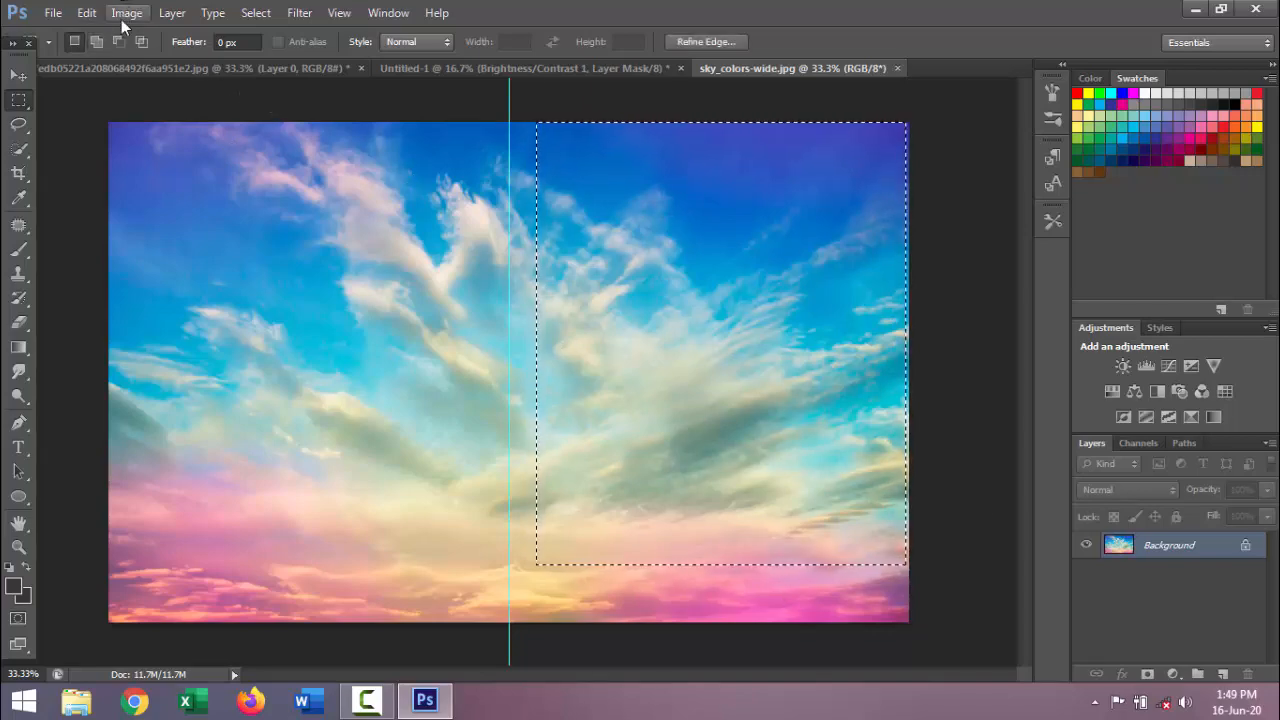
{"action": "left_click", "coordinate": [88, 13]}
{"action": "left_click", "coordinate": [127, 104]}
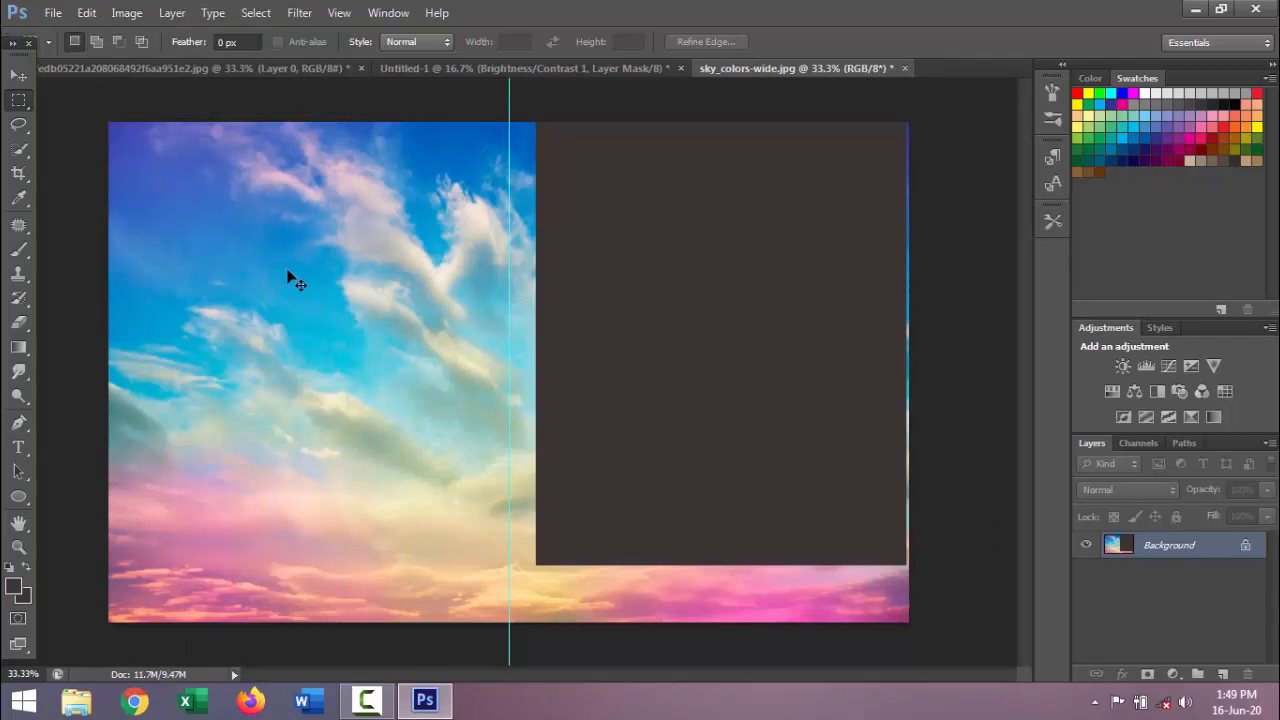
{"action": "key", "text": "ctrl+w"}
{"action": "left_click", "coordinate": [654, 280]}
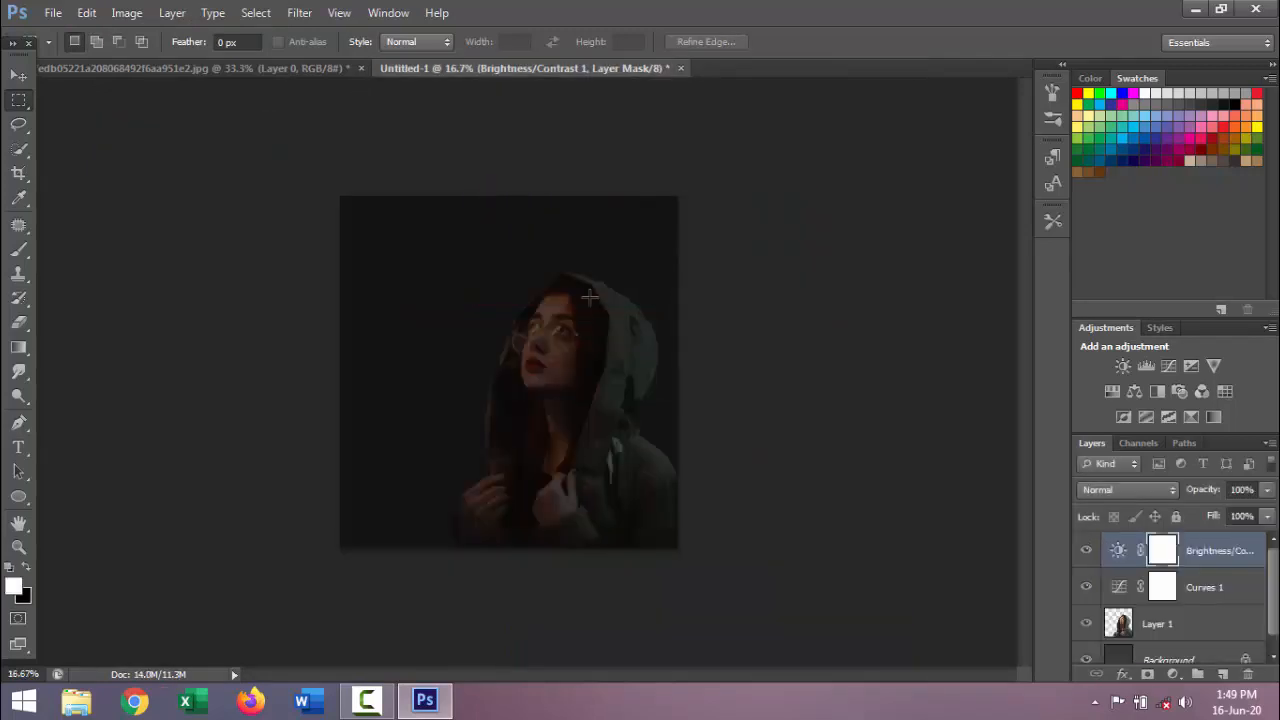
Step: Paste the cut sky into the portrait composite and scale it to about 187% so it covers the whole canvas
{"action": "key", "text": "ctrl+v"}
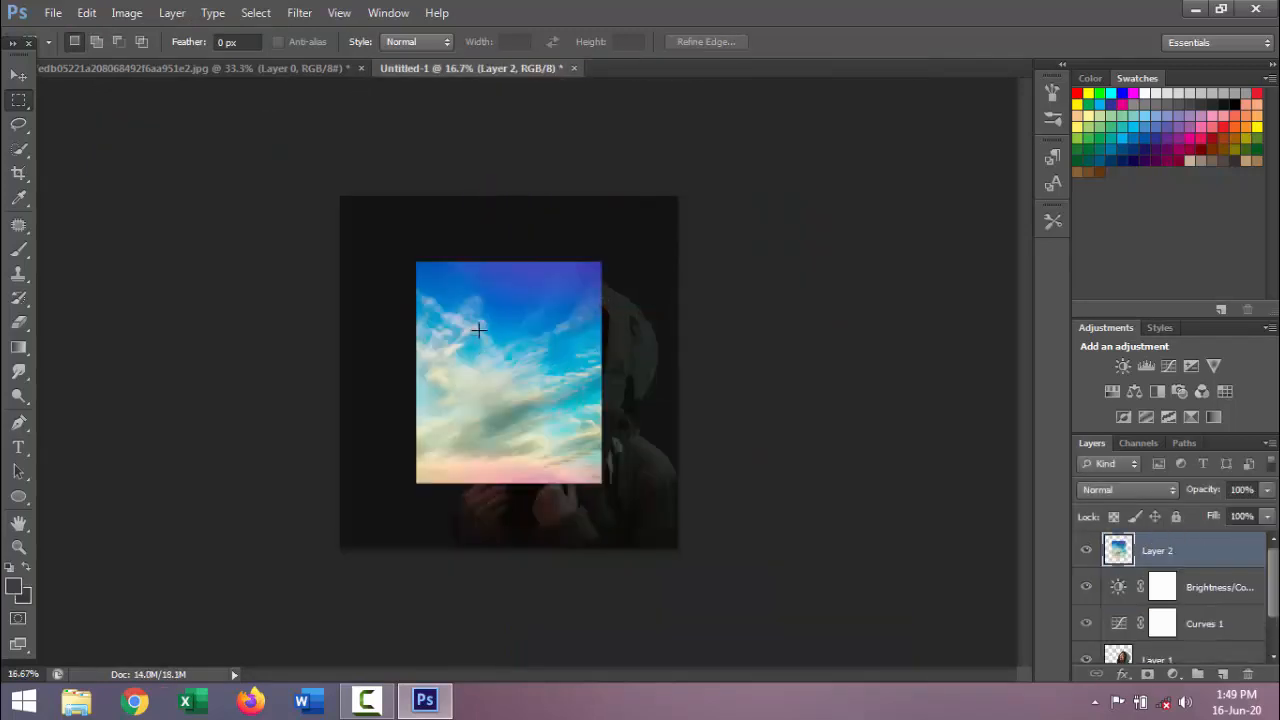
{"action": "key", "text": "v"}
{"action": "left_click_drag", "start_coordinate": [607, 256], "coordinate": [696, 172]}
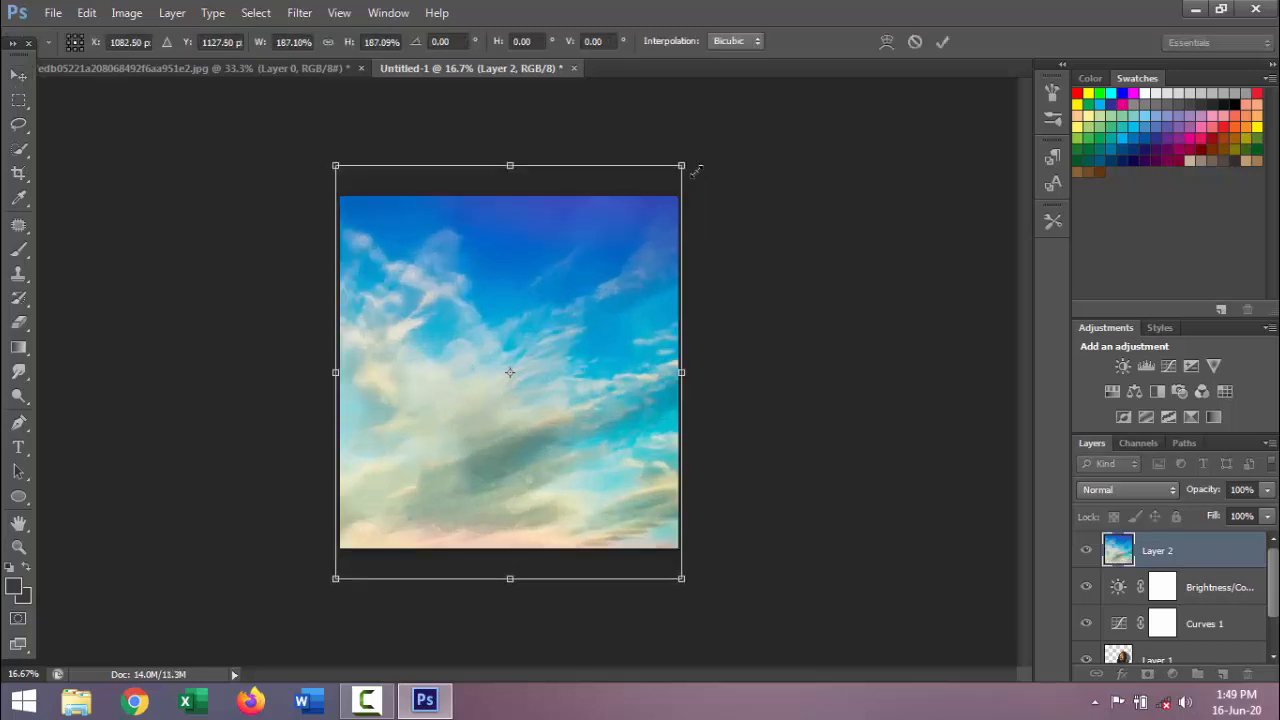
{"action": "key", "text": "Return"}
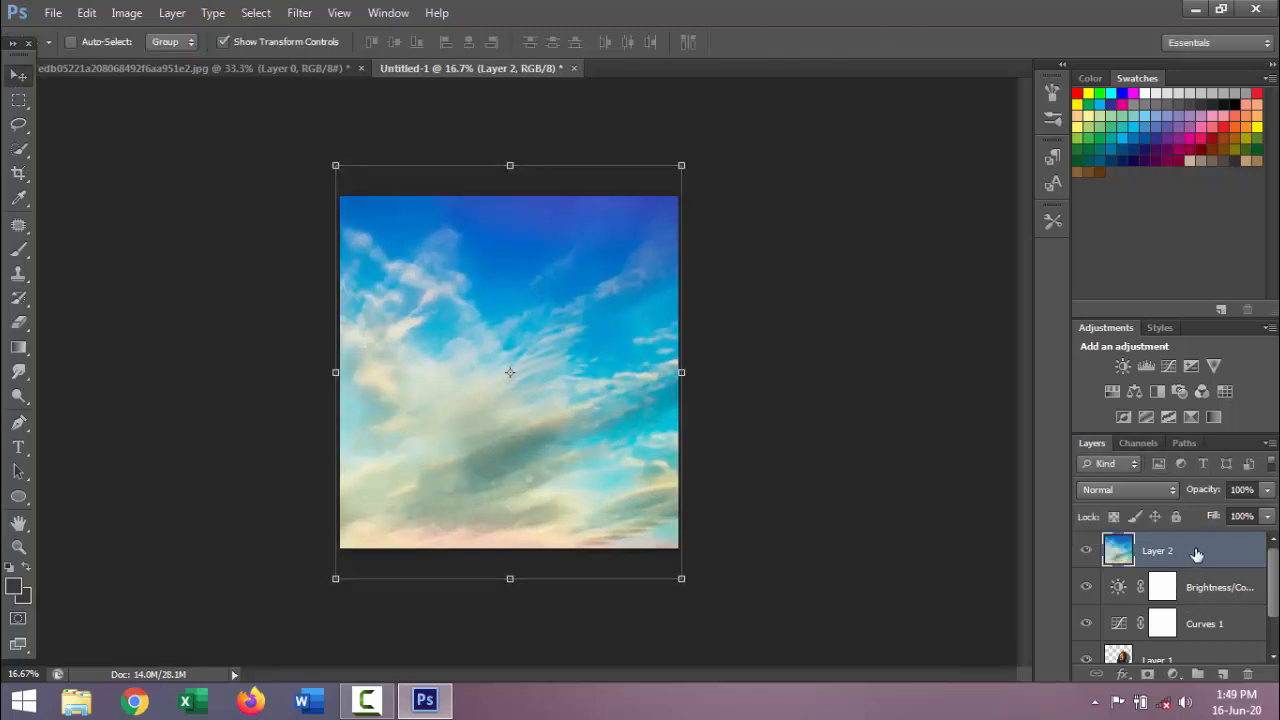
Step: Move the sky layer below the woman's layer, directly above the background
{"action": "left_click_drag", "start_coordinate": [1197, 554], "coordinate": [1199, 643]}
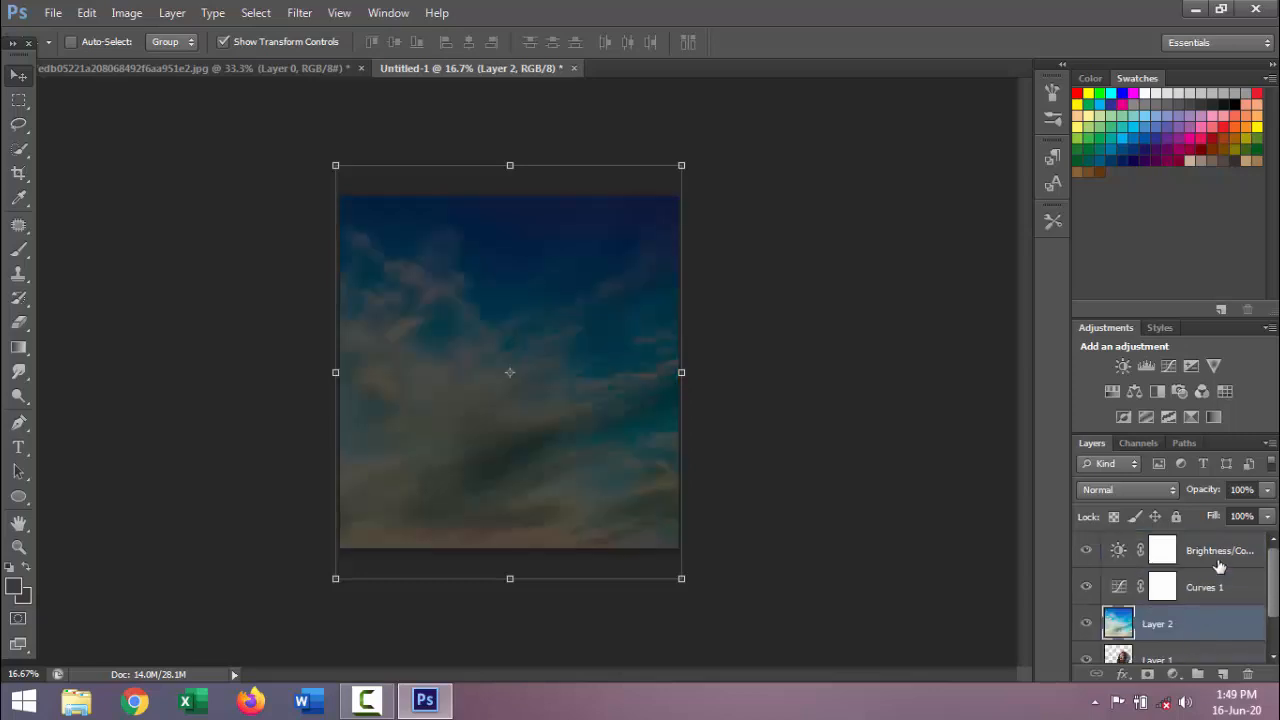
{"action": "scroll", "coordinate": [1270, 620], "scroll_direction": "down", "scroll_amount": 2}
{"action": "left_click_drag", "start_coordinate": [1216, 577], "coordinate": [1220, 627]}
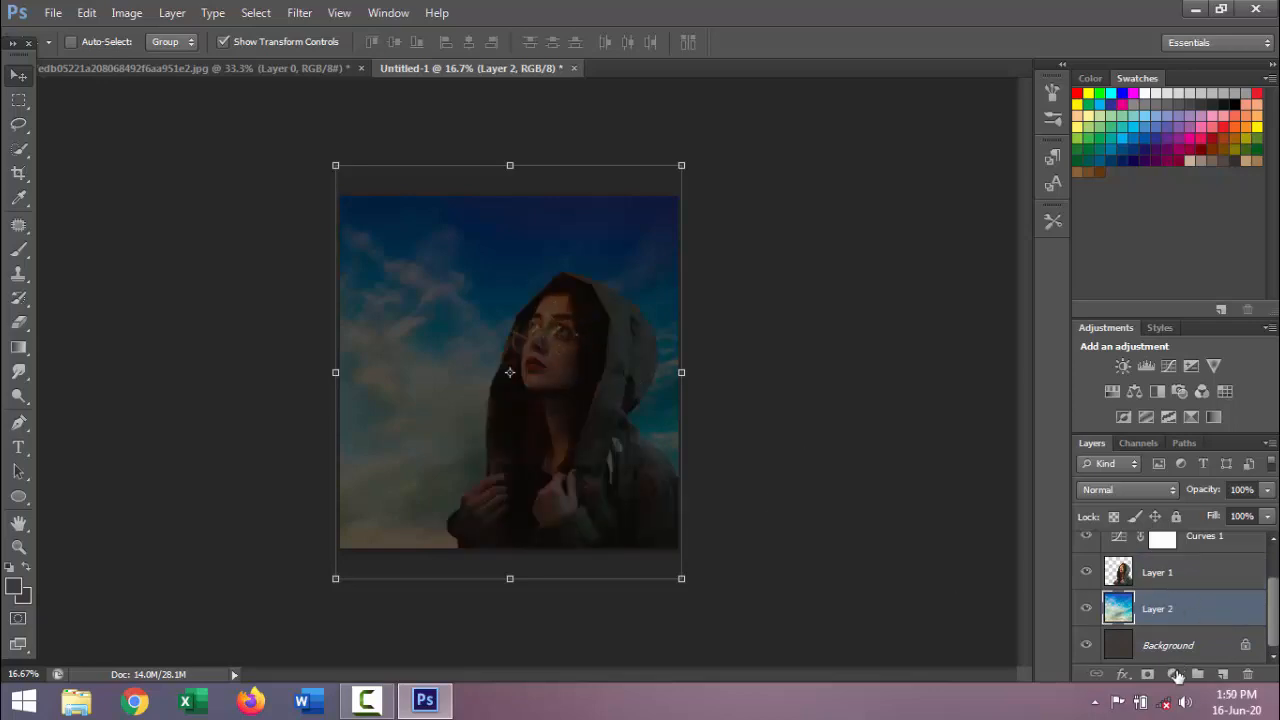
Step: Add a Curves adjustment layer above the sky and lower the RGB curve's white endpoint to about a third of its height
{"action": "left_click", "coordinate": [1173, 674]}
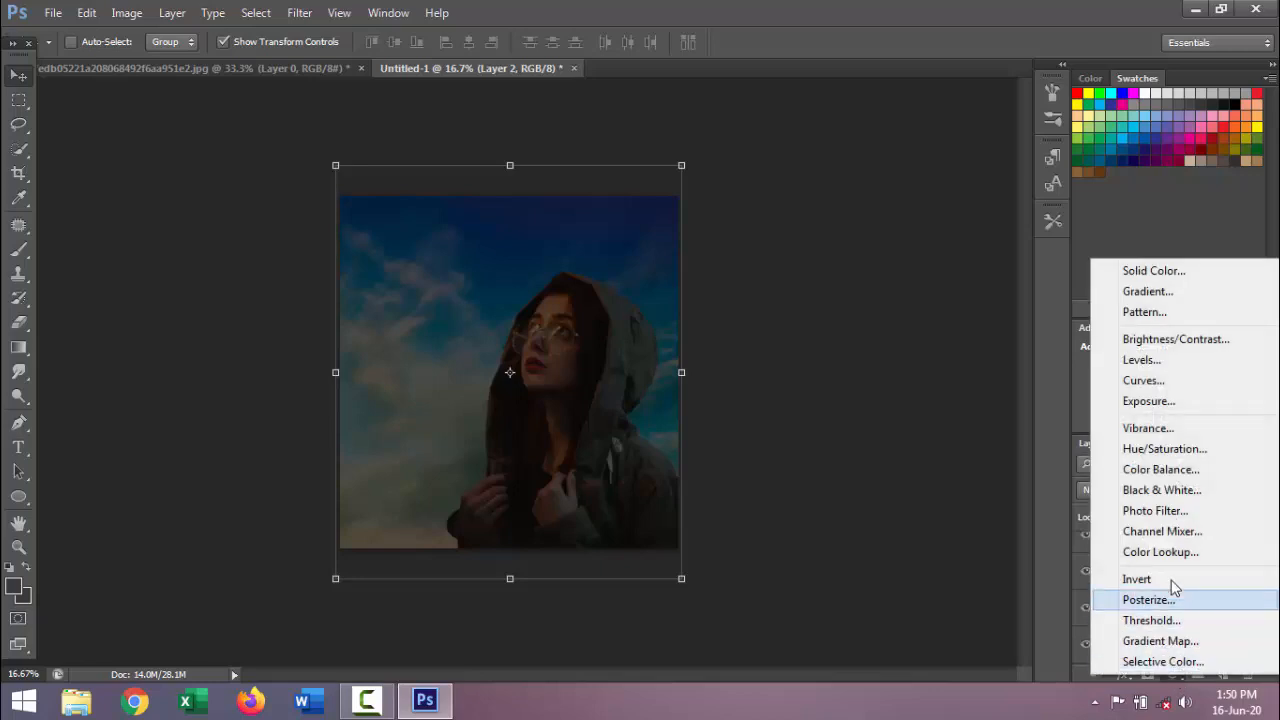
{"action": "left_click", "coordinate": [1148, 383]}
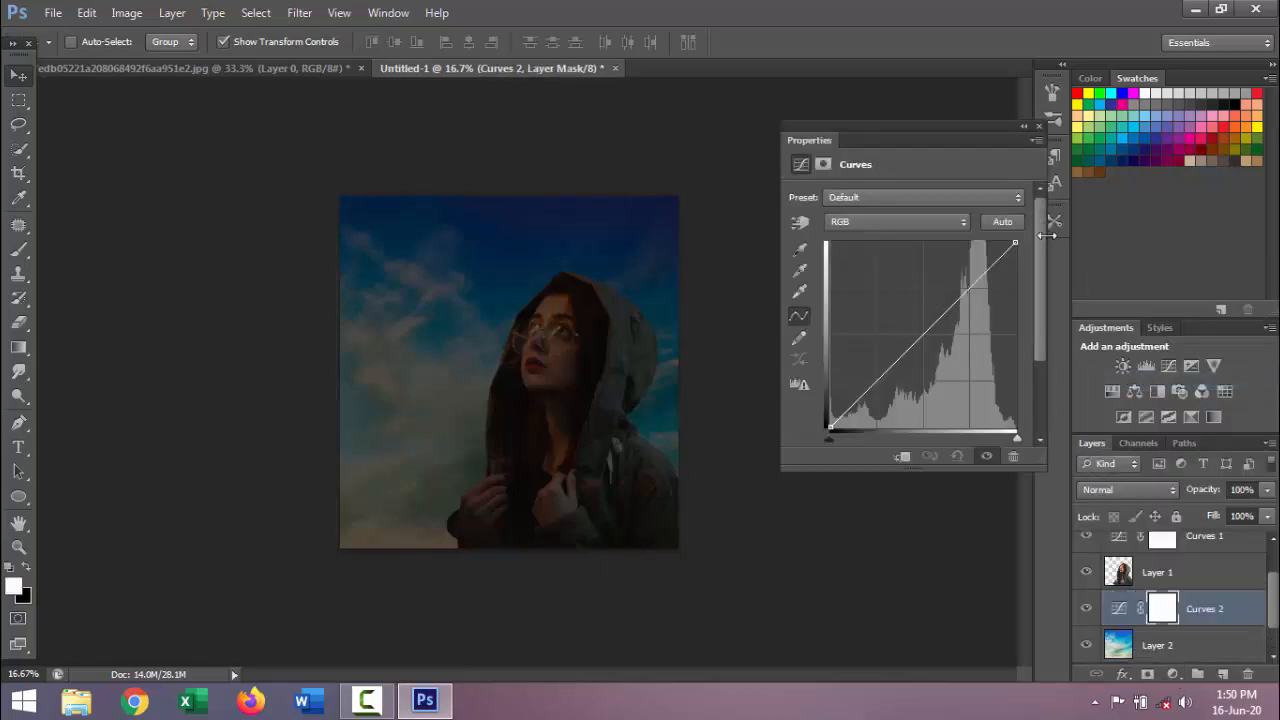
{"action": "left_click_drag", "start_coordinate": [1016, 242], "coordinate": [1034, 369]}
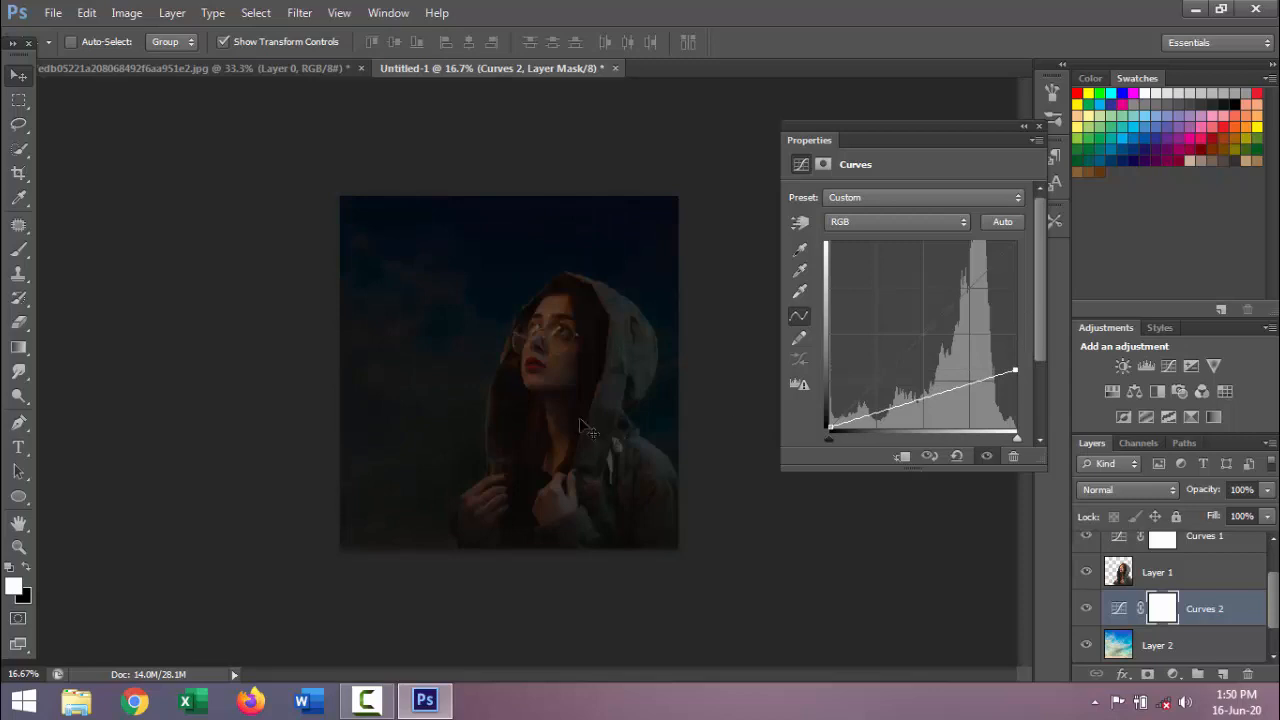
{"action": "left_click", "coordinate": [1038, 126]}
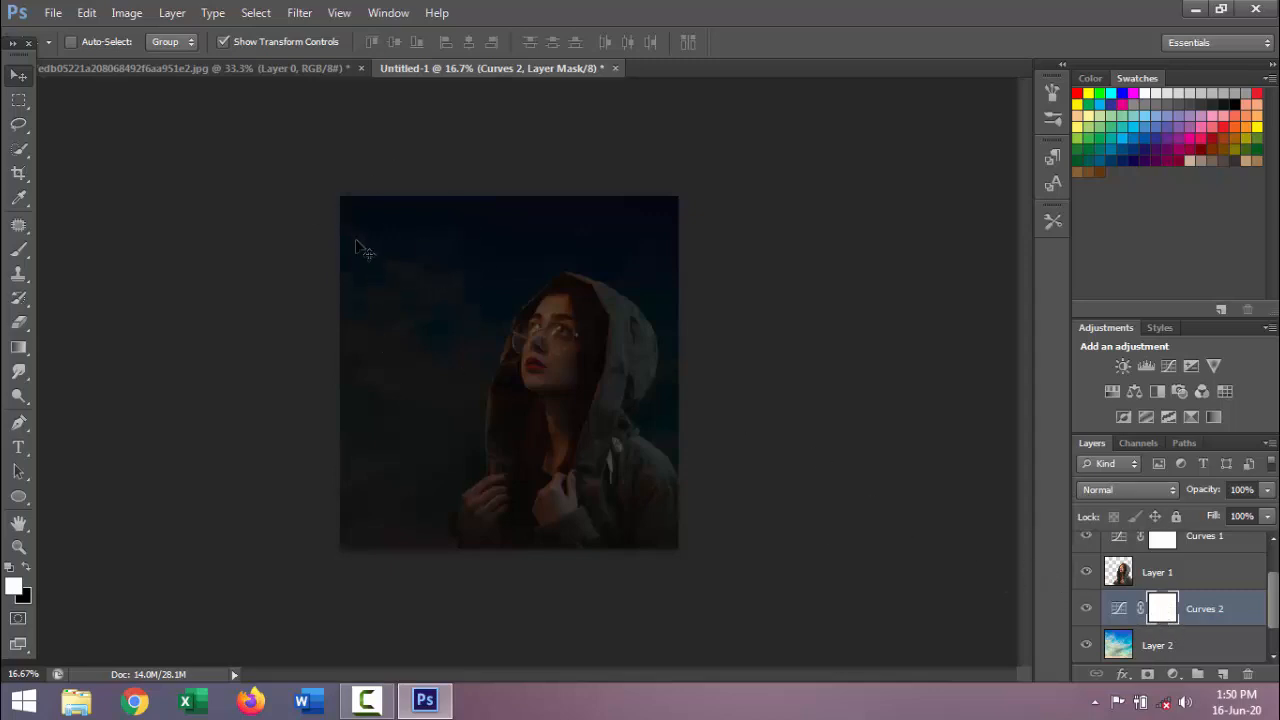
Step: Open the image love.png
{"action": "left_click", "coordinate": [52, 14]}
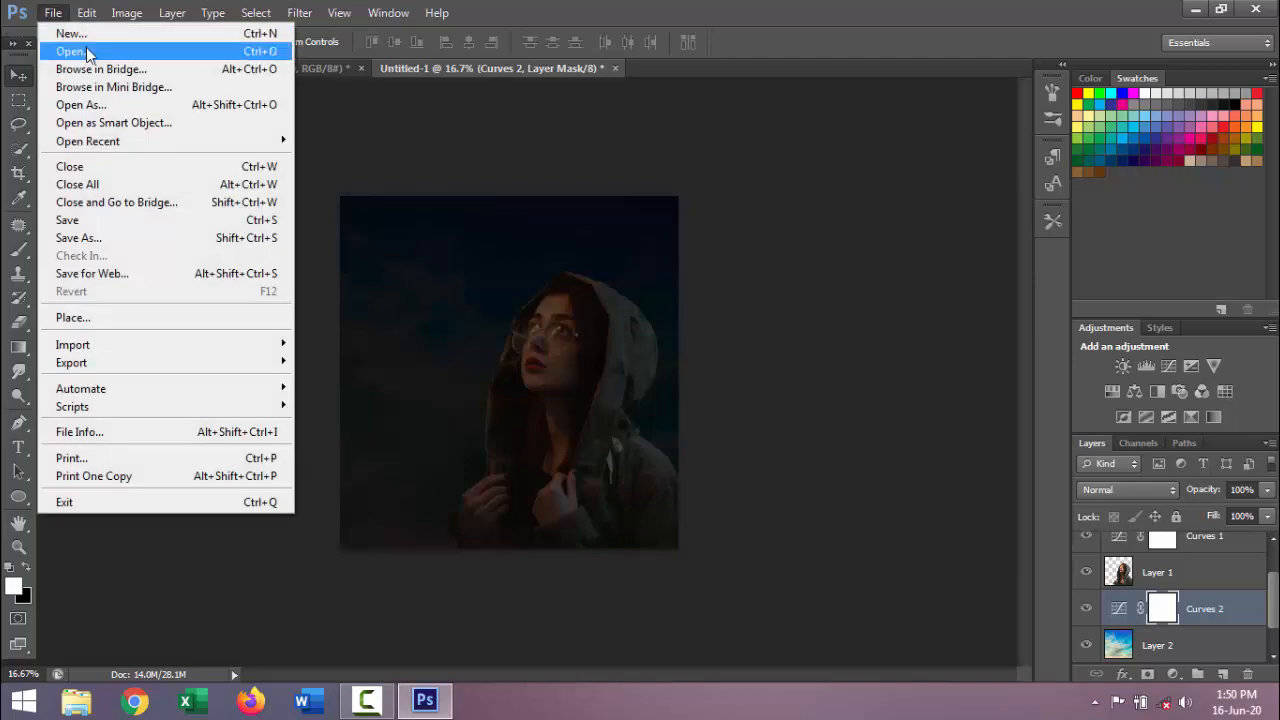
{"action": "left_click", "coordinate": [86, 51]}
{"action": "left_click", "coordinate": [872, 278]}
{"action": "double_click", "coordinate": [872, 278]}
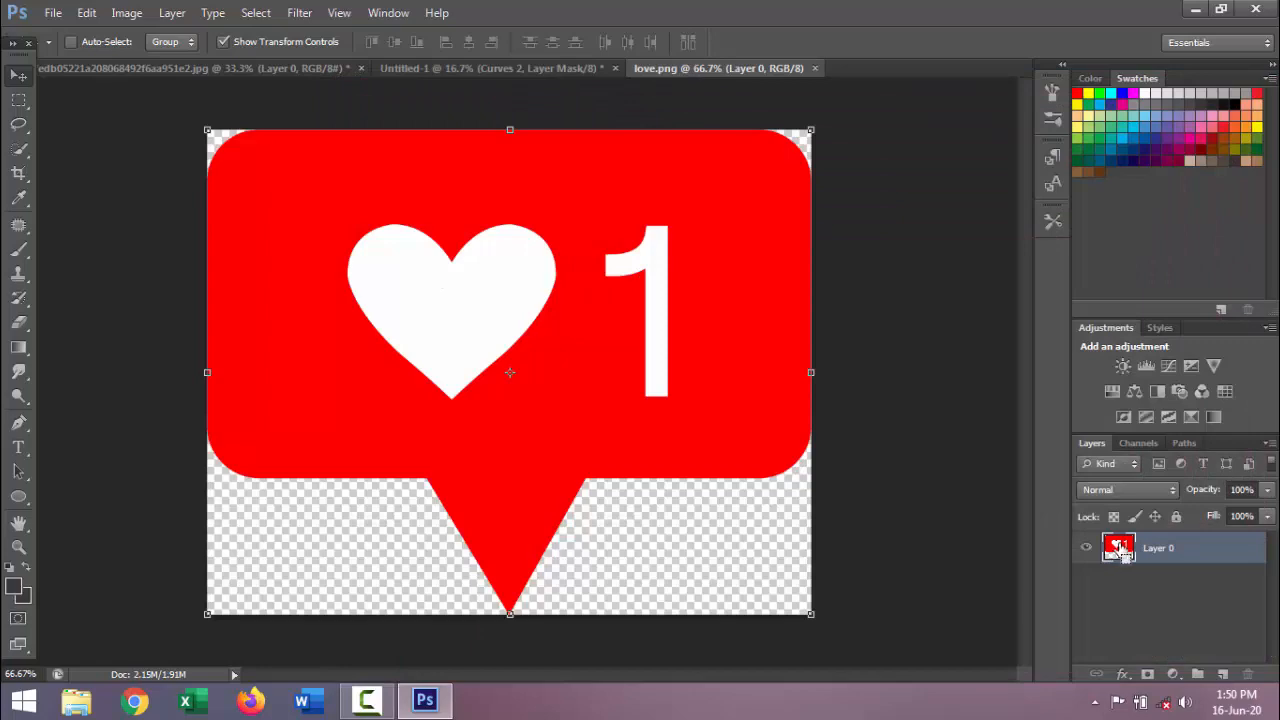
Step: Select the red like icon by its layer outline, cut it, and close love.png without saving
{"action": "left_click", "coordinate": [1118, 549], "text": "ctrl"}
{"action": "left_click", "coordinate": [86, 12]}
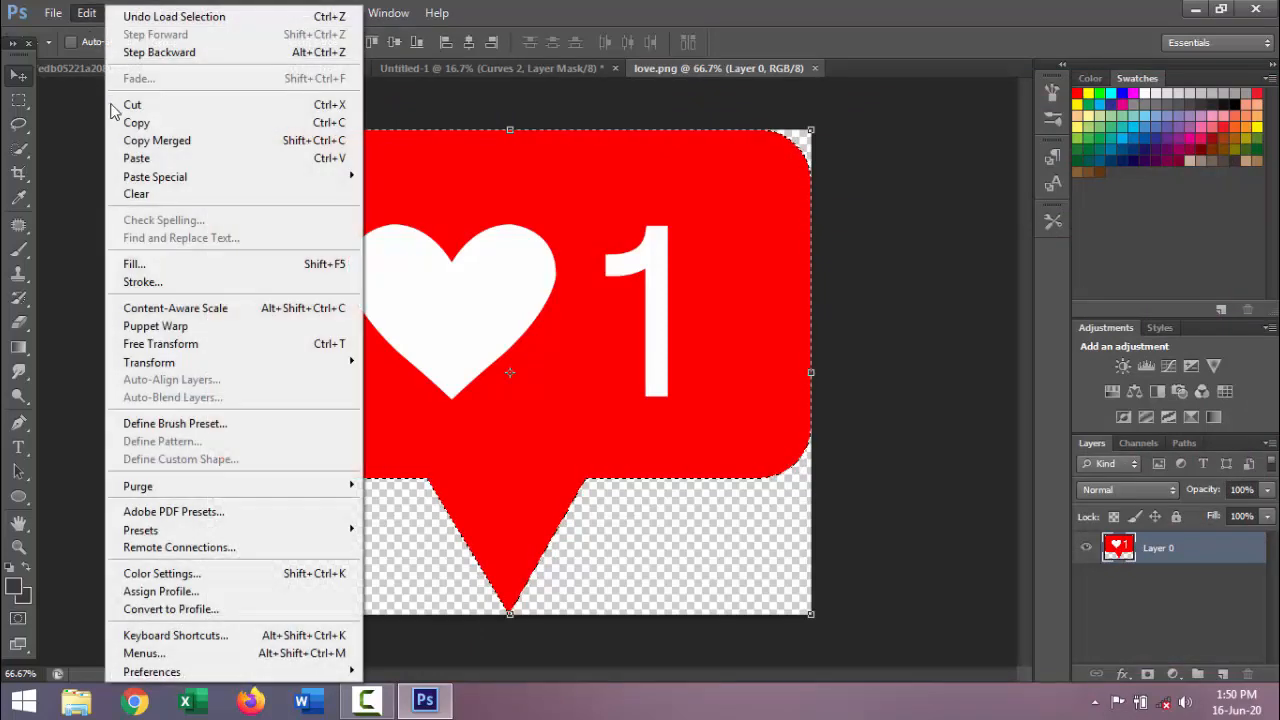
{"action": "left_click", "coordinate": [132, 105]}
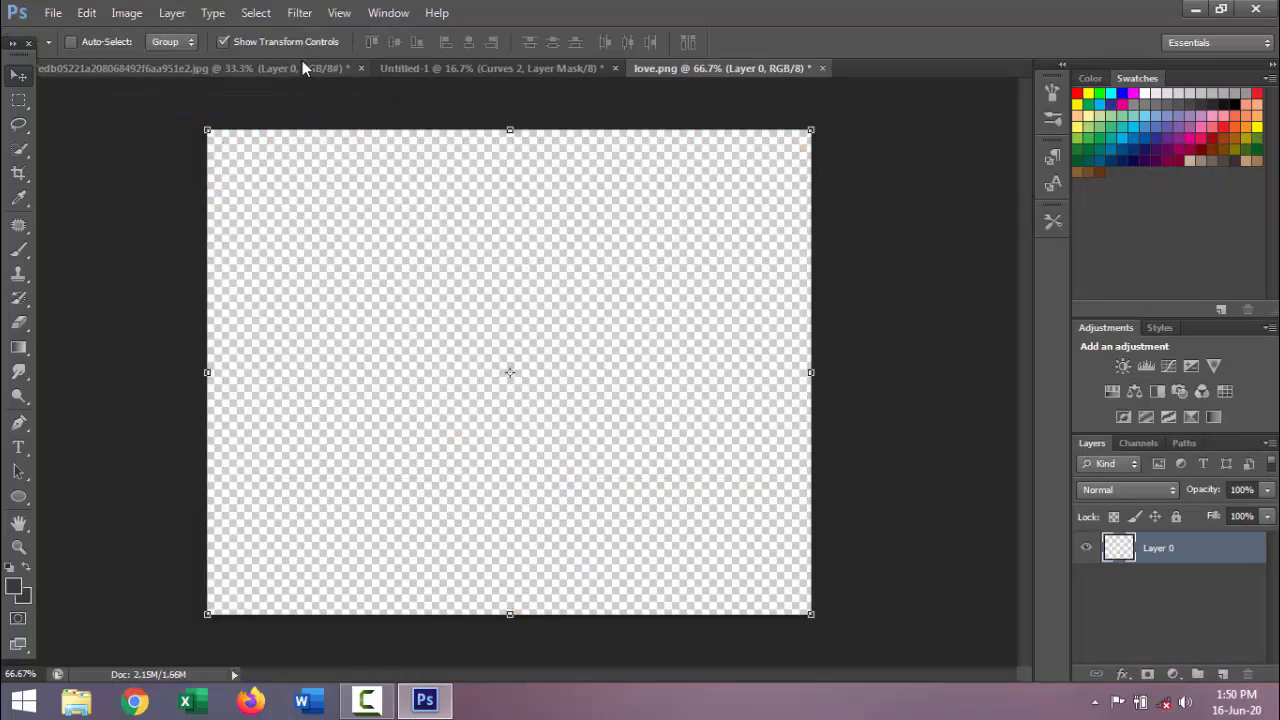
{"action": "left_click", "coordinate": [823, 68]}
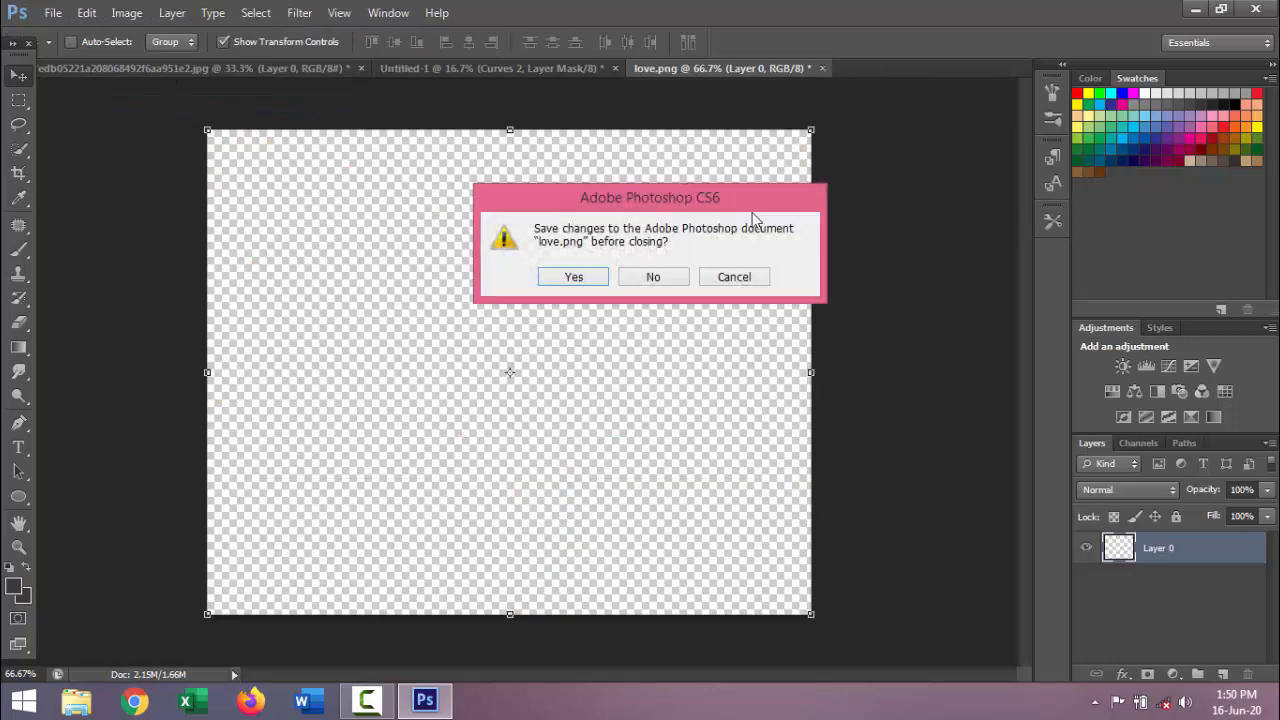
{"action": "left_click", "coordinate": [655, 278]}
Step: Paste the like icon as the topmost layer, scale it to about 48.5%, and place it in the canvas's upper-left area
{"action": "left_click", "coordinate": [86, 12]}
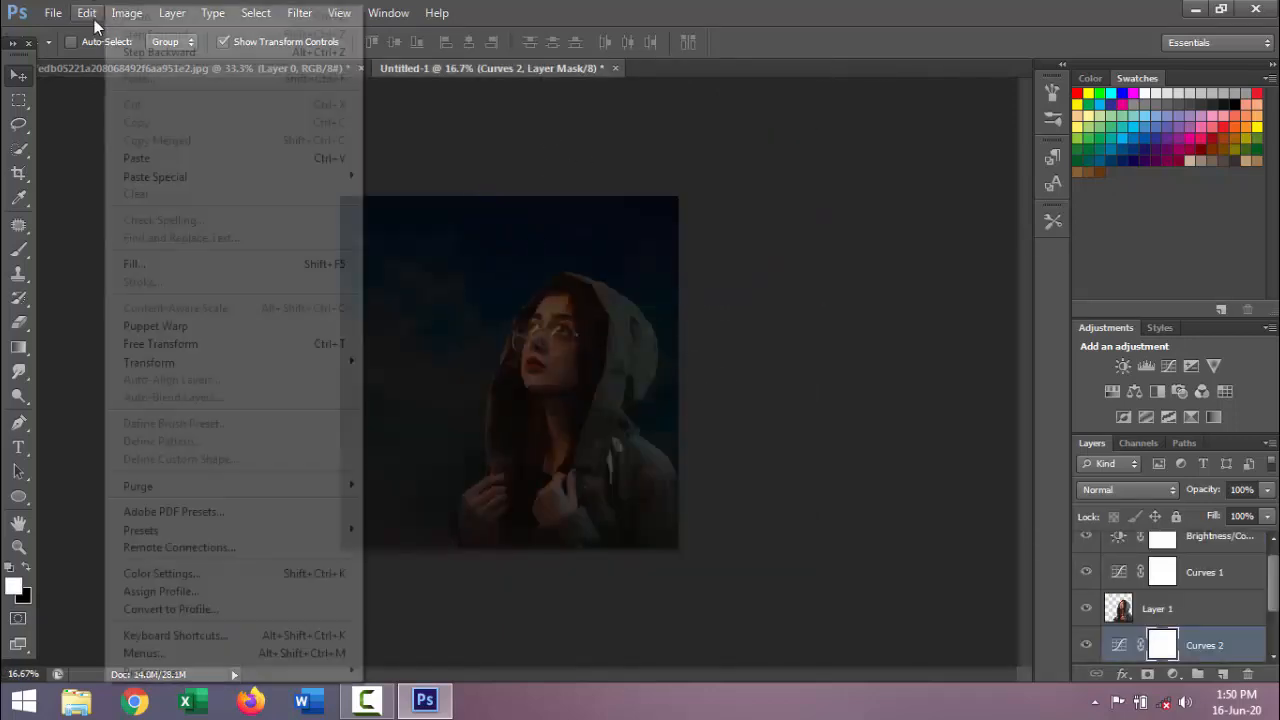
{"action": "left_click", "coordinate": [149, 157]}
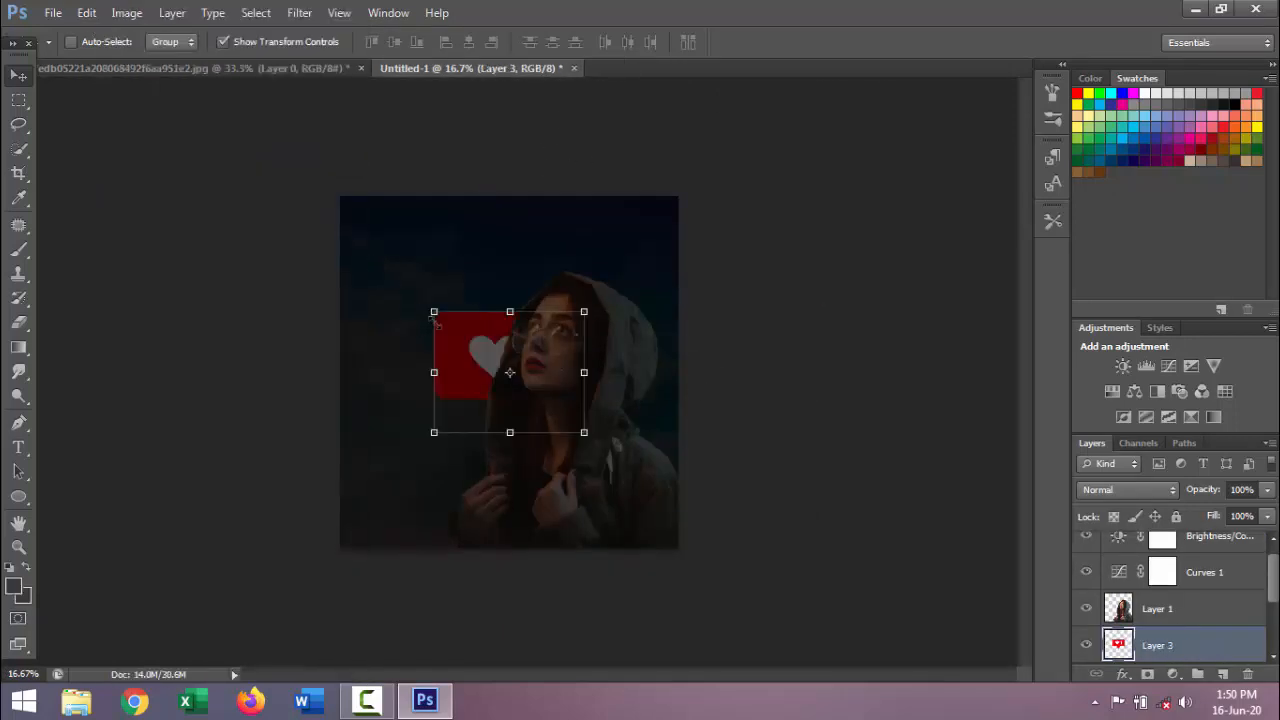
{"action": "left_click_drag", "start_coordinate": [1215, 644], "coordinate": [1213, 533]}
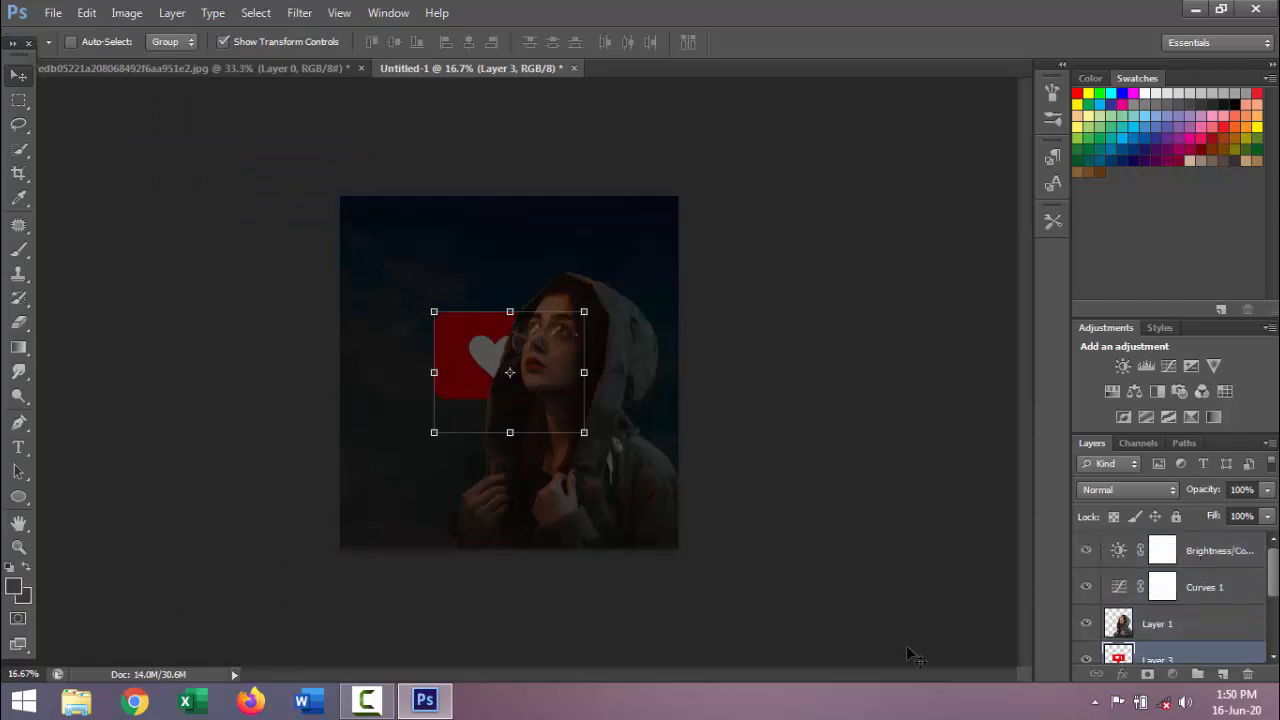
{"action": "left_click_drag", "start_coordinate": [1165, 660], "coordinate": [1162, 540]}
{"action": "left_click_drag", "start_coordinate": [558, 355], "coordinate": [438, 248]}
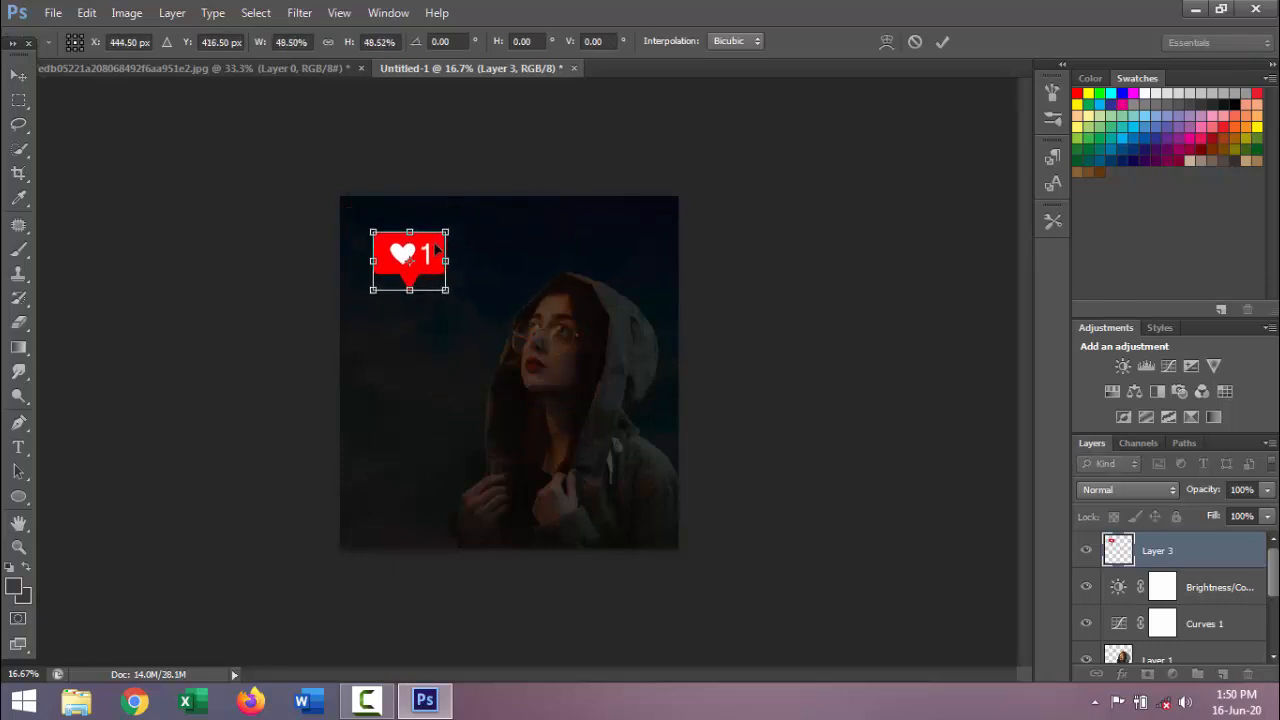
{"action": "key", "text": "Return"}
Step: Duplicate the like icon layer
{"action": "key", "text": "ctrl+plus"}
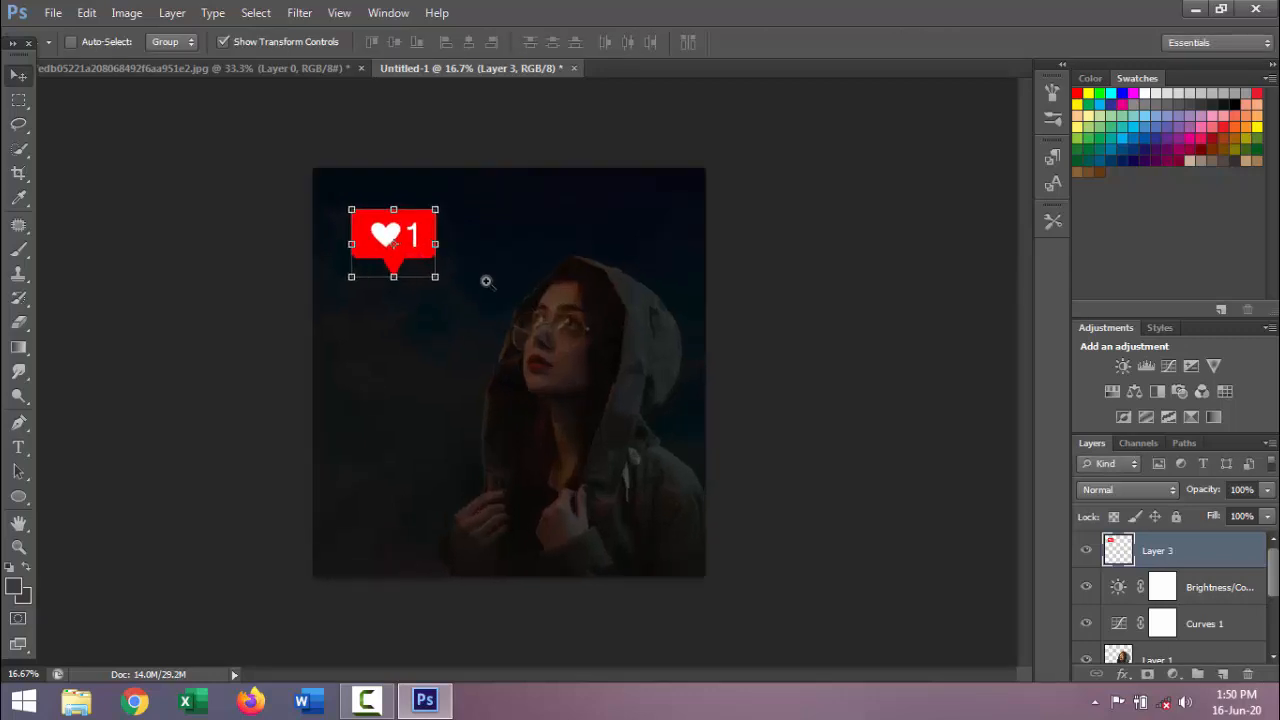
{"action": "key", "text": "m"}
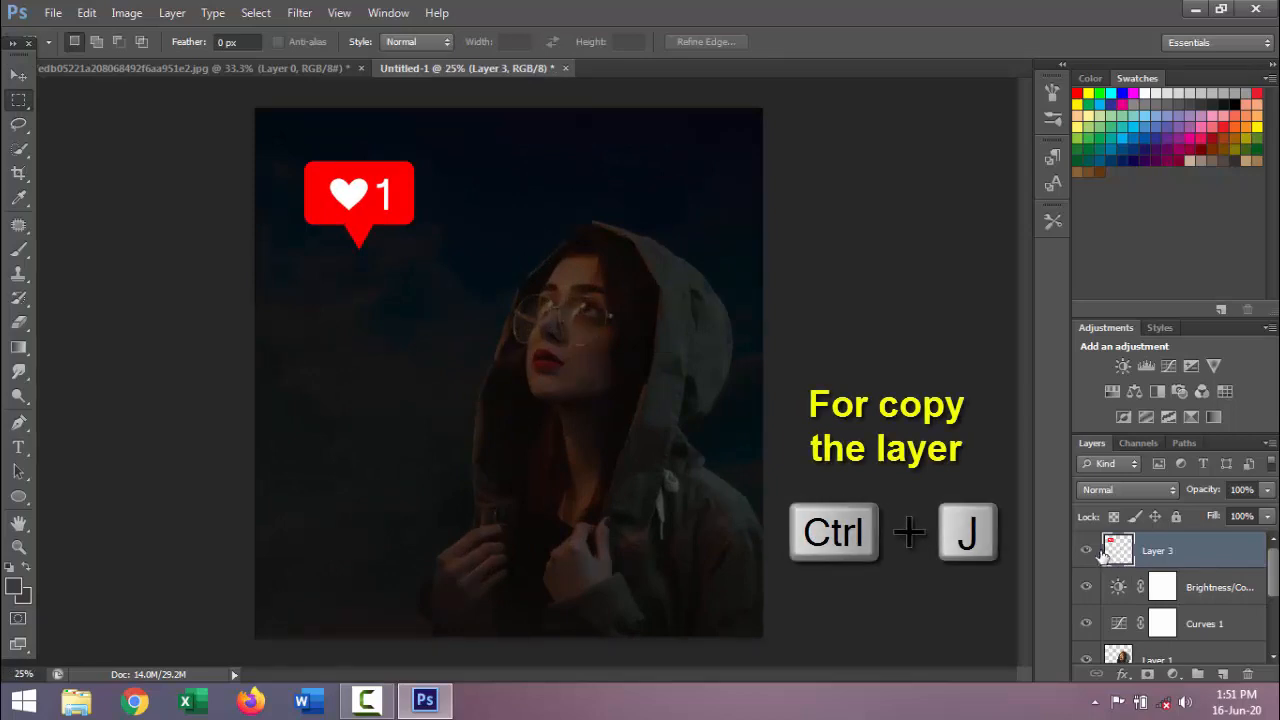
{"action": "key", "text": "ctrl+j"}
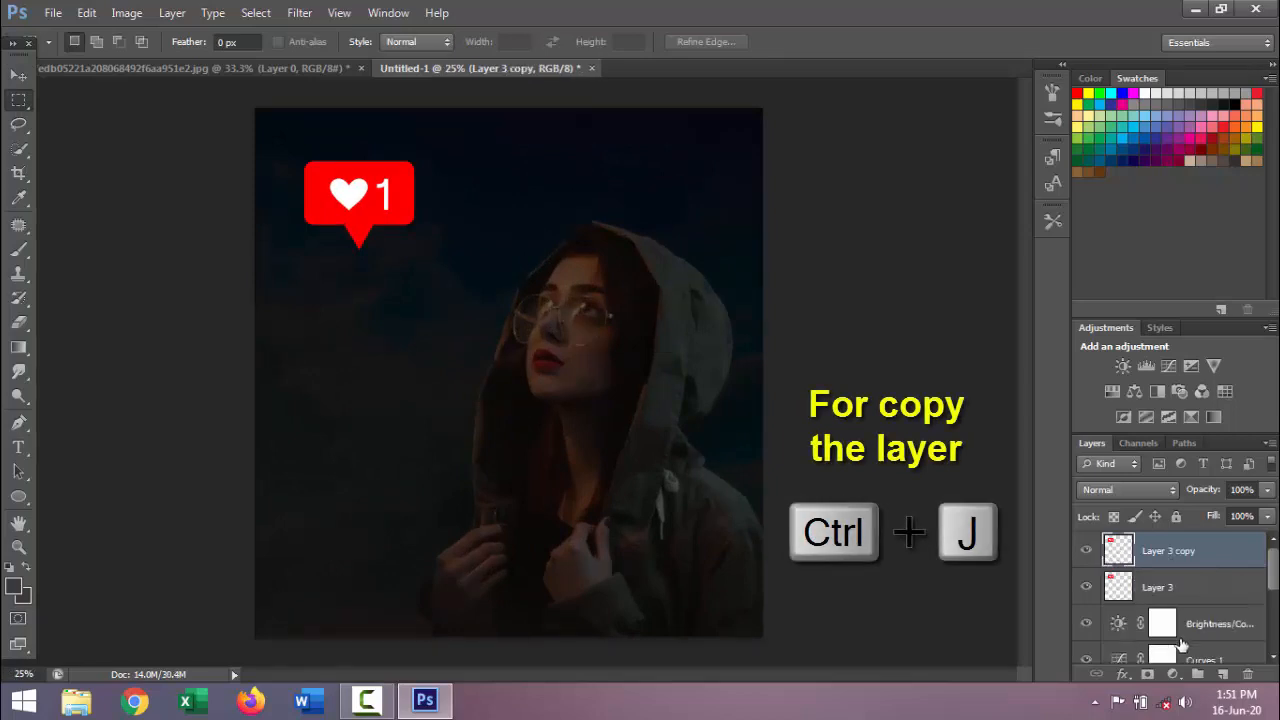
Step: Apply a Gaussian Blur with a radius of 100.6 pixels to the lower like icon layer to create a red glow
{"action": "left_click", "coordinate": [1165, 588]}
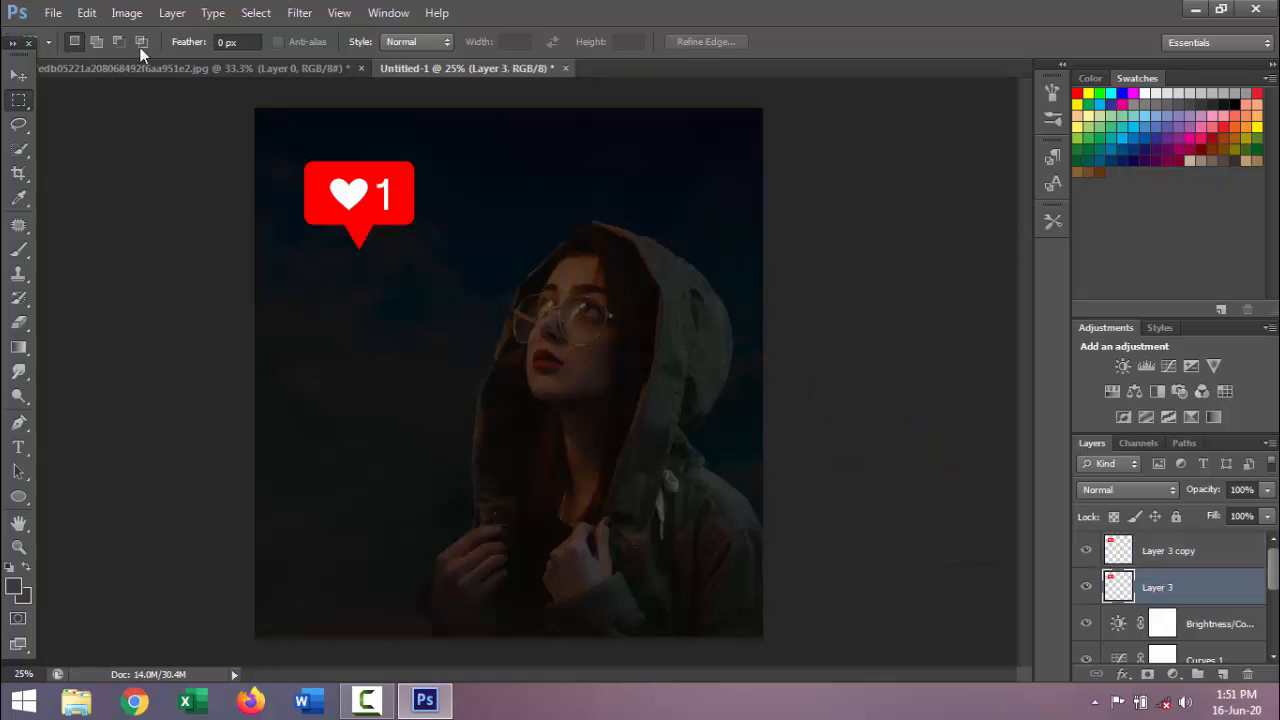
{"action": "left_click", "coordinate": [251, 13]}
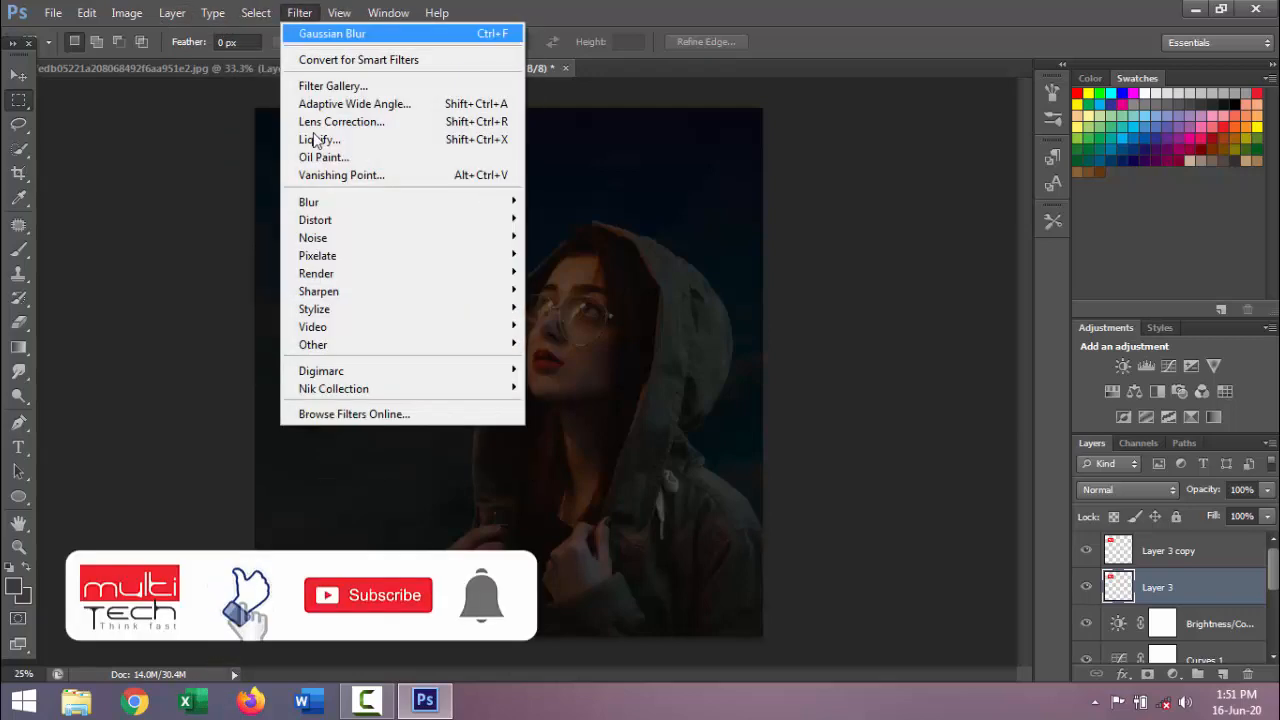
{"action": "mouse_move", "coordinate": [346, 207]}
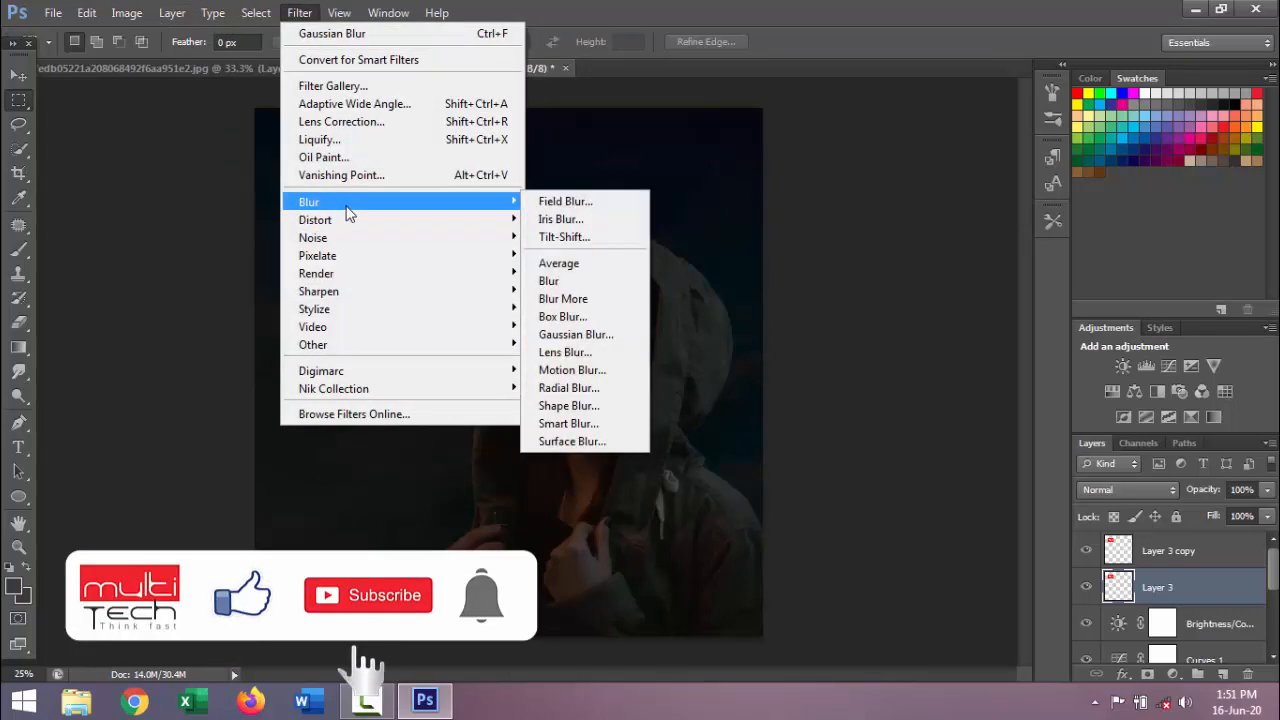
{"action": "left_click", "coordinate": [597, 332]}
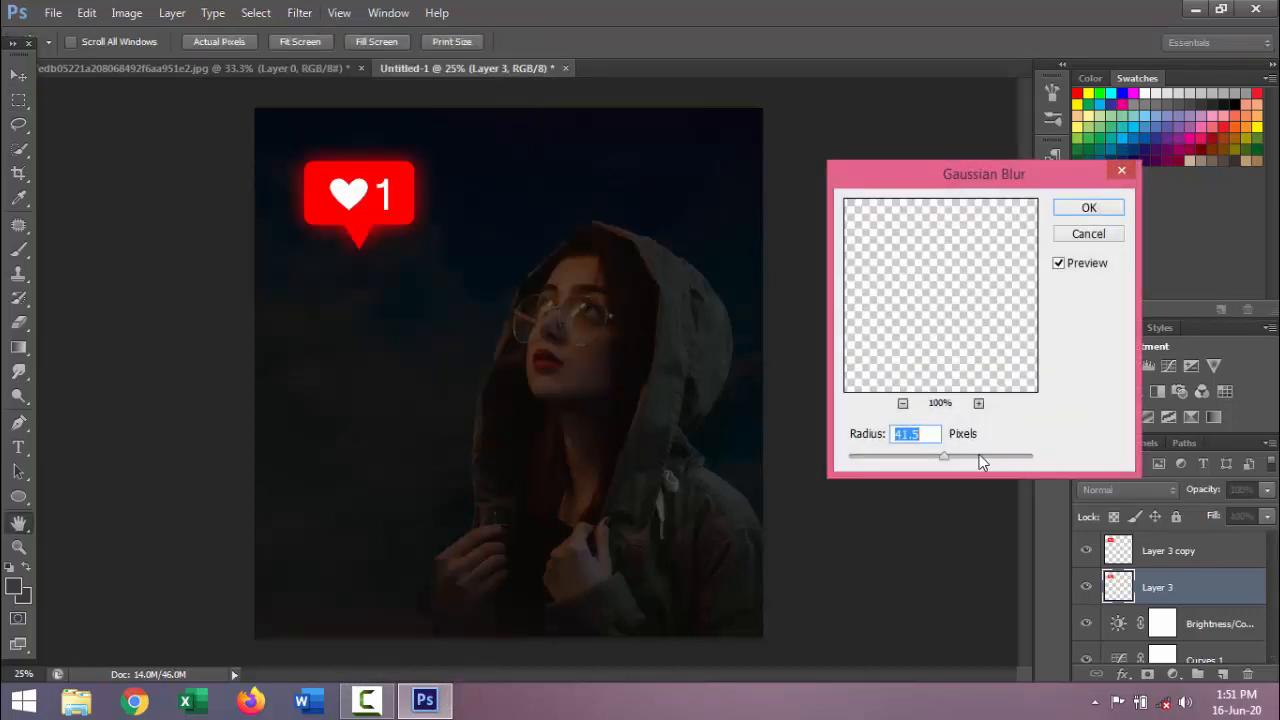
{"action": "left_click_drag", "start_coordinate": [954, 459], "coordinate": [967, 461]}
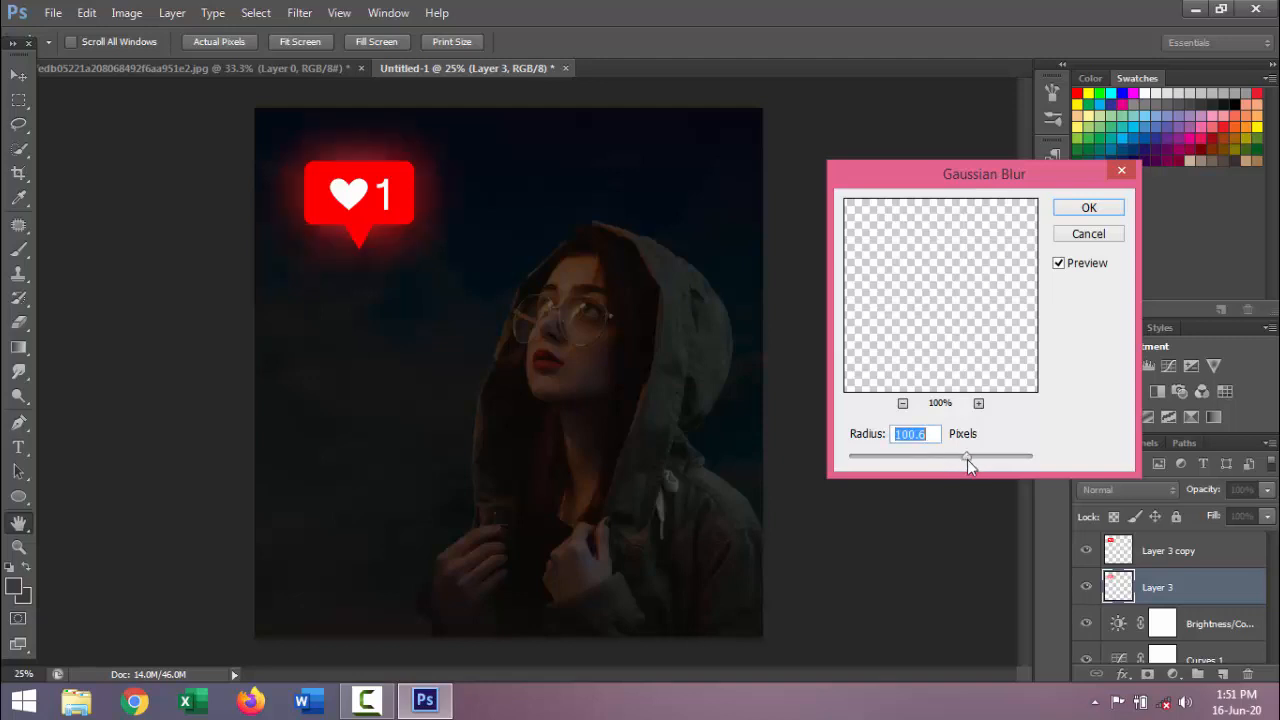
{"action": "key", "text": "Return"}
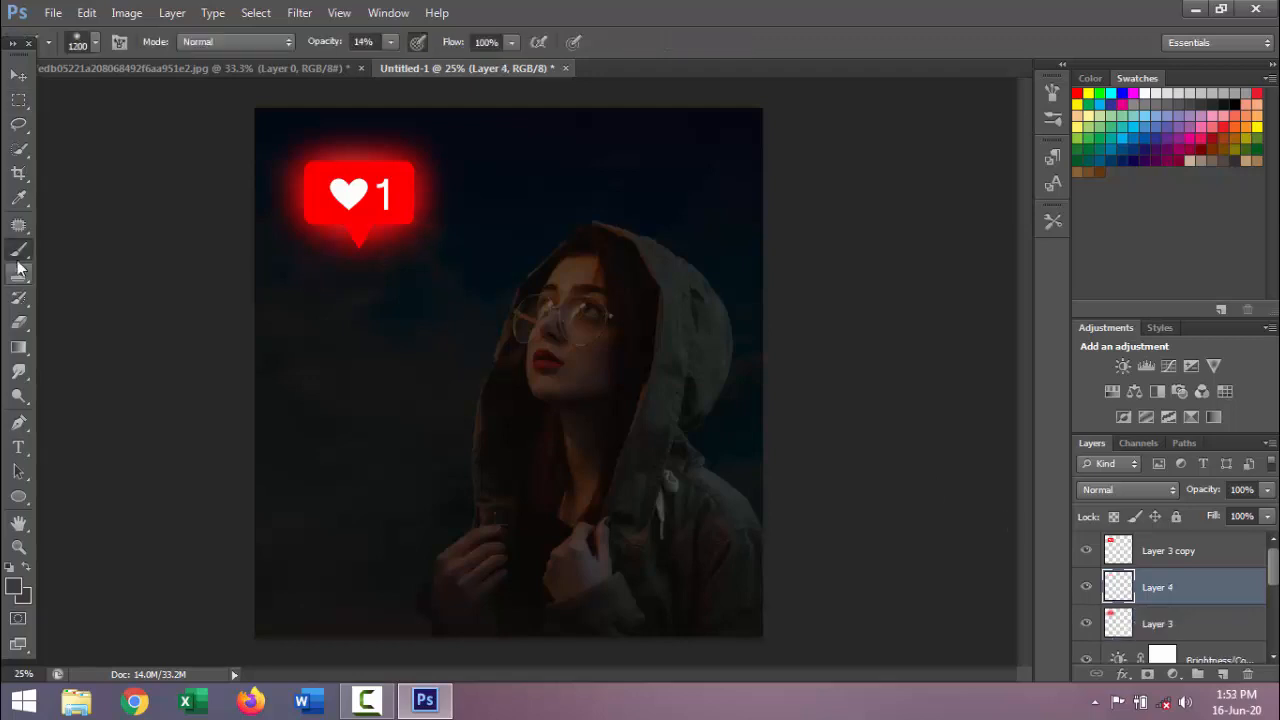
Step: Sample the icon's red and paint a soft glow around it on Layer 4 with a 1300 px brush at 14% opacity
{"action": "left_click", "coordinate": [19, 199]}
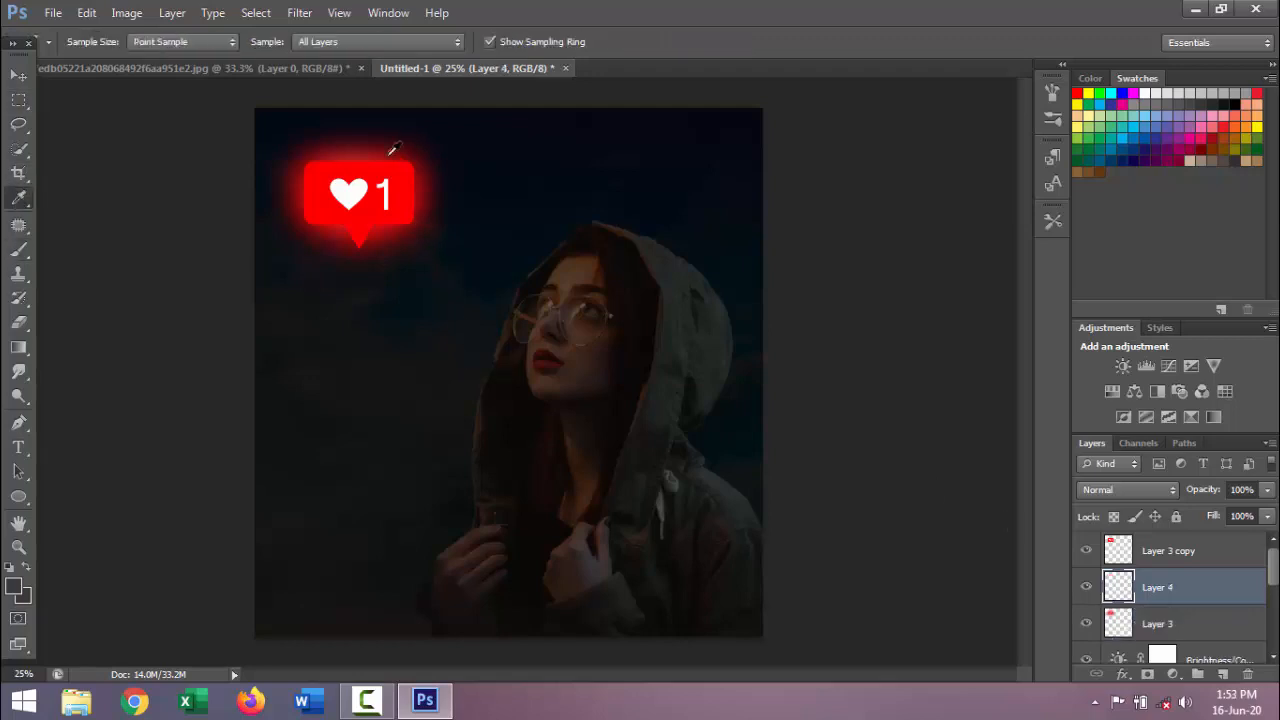
{"action": "left_click", "coordinate": [19, 249]}
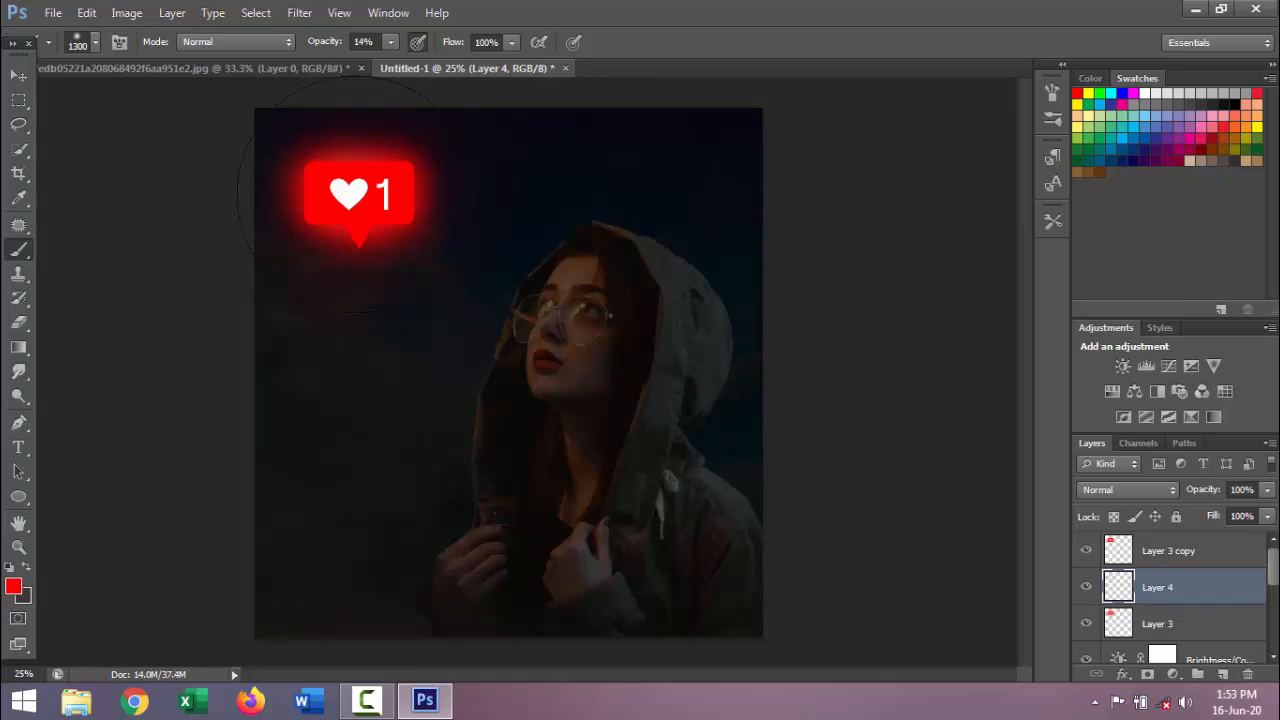
Step: Move the painted glow layer above both icon layers and set its blend mode to Screen
{"action": "left_click_drag", "start_coordinate": [1180, 587], "coordinate": [1170, 552]}
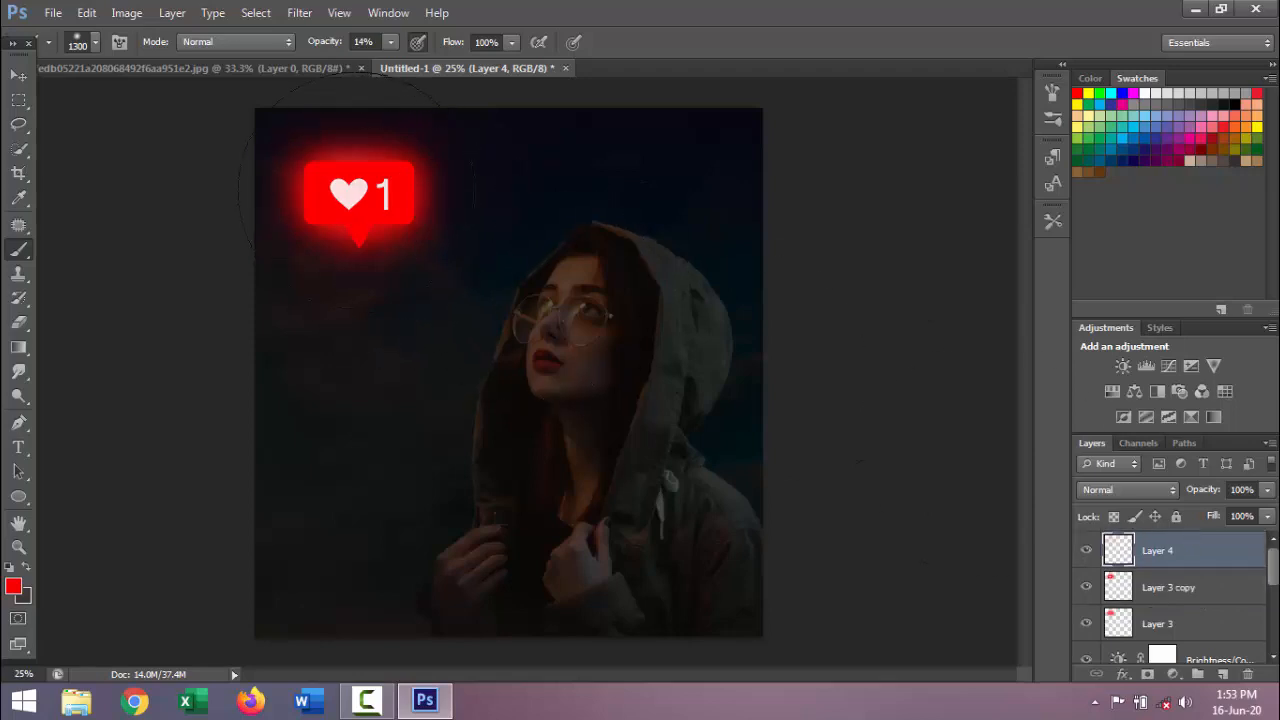
{"action": "left_click", "coordinate": [1084, 555]}
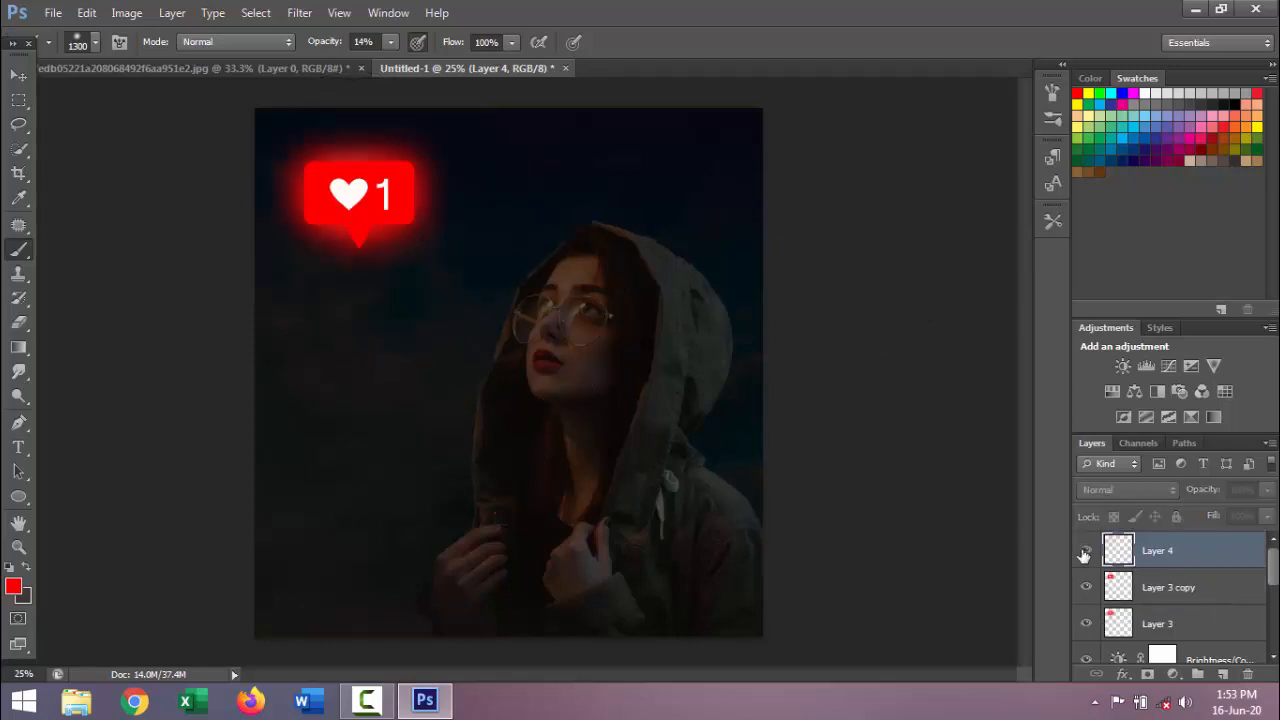
{"action": "left_click", "coordinate": [1084, 554]}
{"action": "left_click", "coordinate": [1130, 490]}
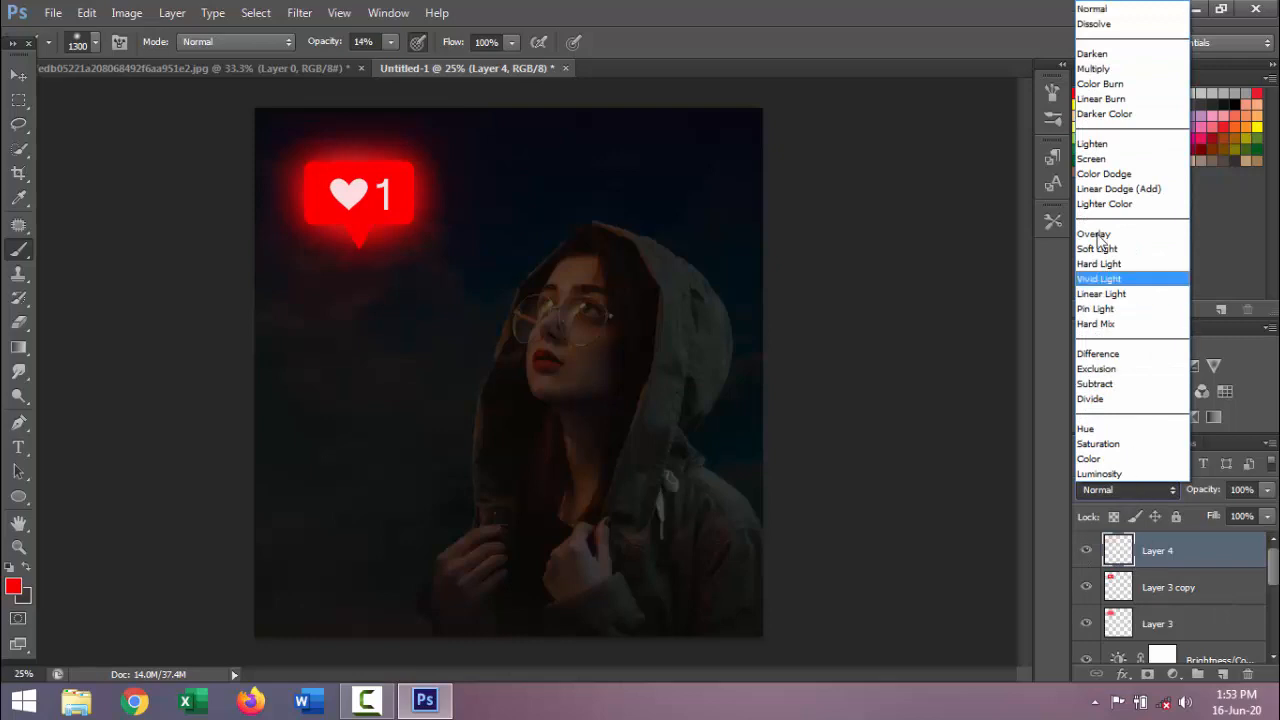
{"action": "left_click", "coordinate": [1086, 160]}
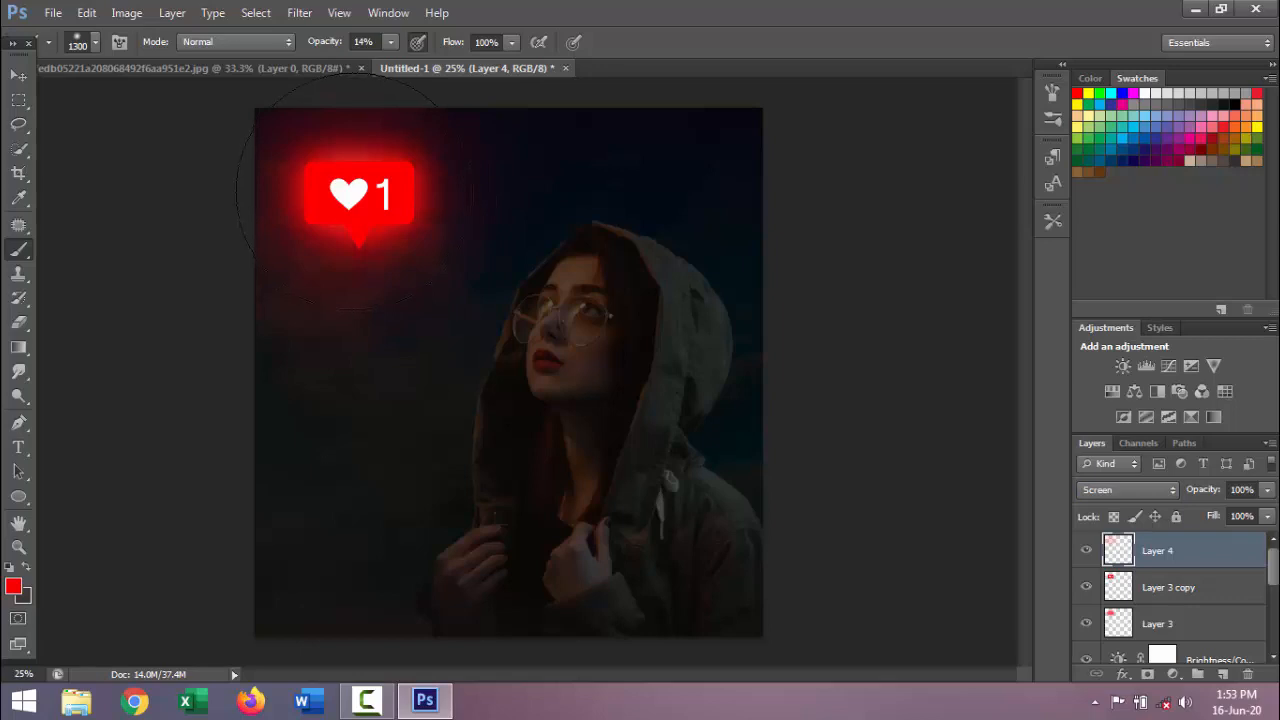
Step: Reduce the brush to 700 px and paint red light over the woman's face, hair and chest
{"action": "key", "text": "bracketleft"}
{"action": "key", "text": "bracketleft"}
{"action": "key", "text": "bracketleft"}
{"action": "key", "text": "bracketleft"}
{"action": "key", "text": "bracketleft"}
{"action": "key", "text": "bracketleft"}
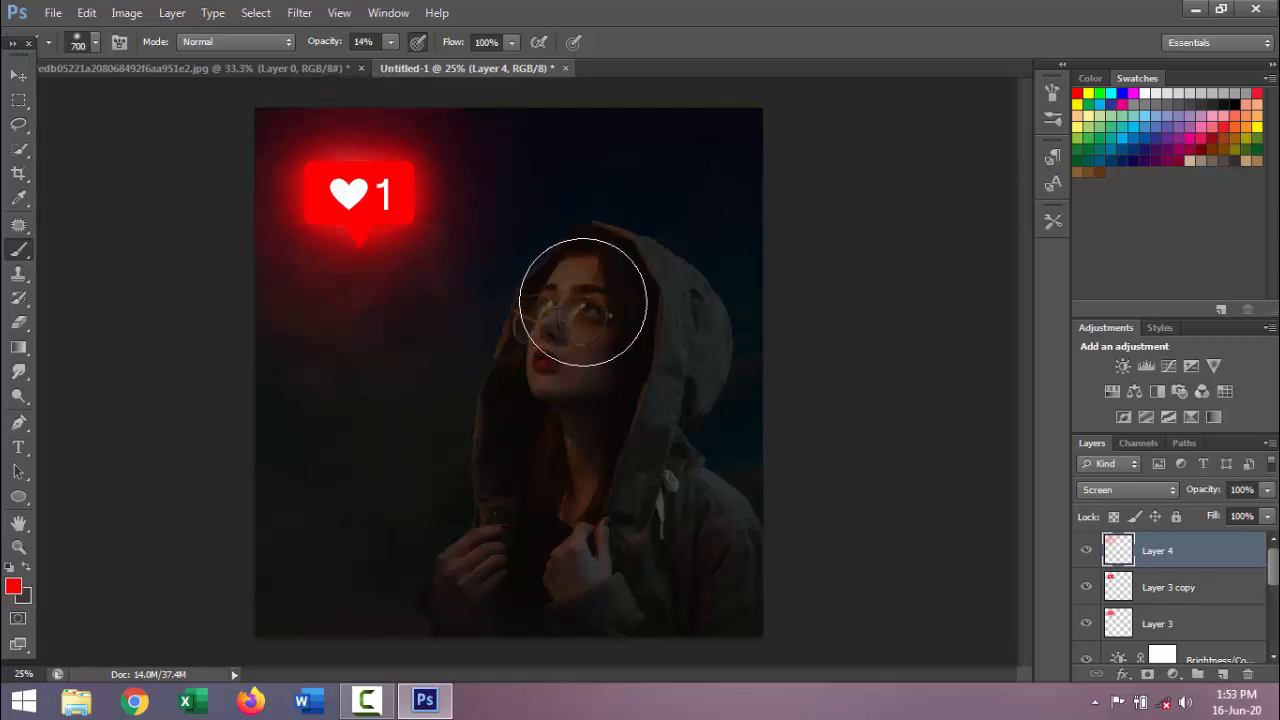
{"action": "mouse_move", "coordinate": [583, 302]}
{"action": "left_mouse_down"}
{"action": "mouse_move", "coordinate": [557, 334]}
{"action": "mouse_move", "coordinate": [563, 449]}
{"action": "mouse_move", "coordinate": [585, 530]}
{"action": "left_mouse_up"}
Step: Reduce the brush to 300 px and paint red light over the woman's hand at the hood's left edge
{"action": "key", "text": "bracketleft"}
{"action": "key", "text": "bracketleft"}
{"action": "key", "text": "bracketleft"}
{"action": "left_click_drag", "start_coordinate": [471, 569], "coordinate": [475, 555]}
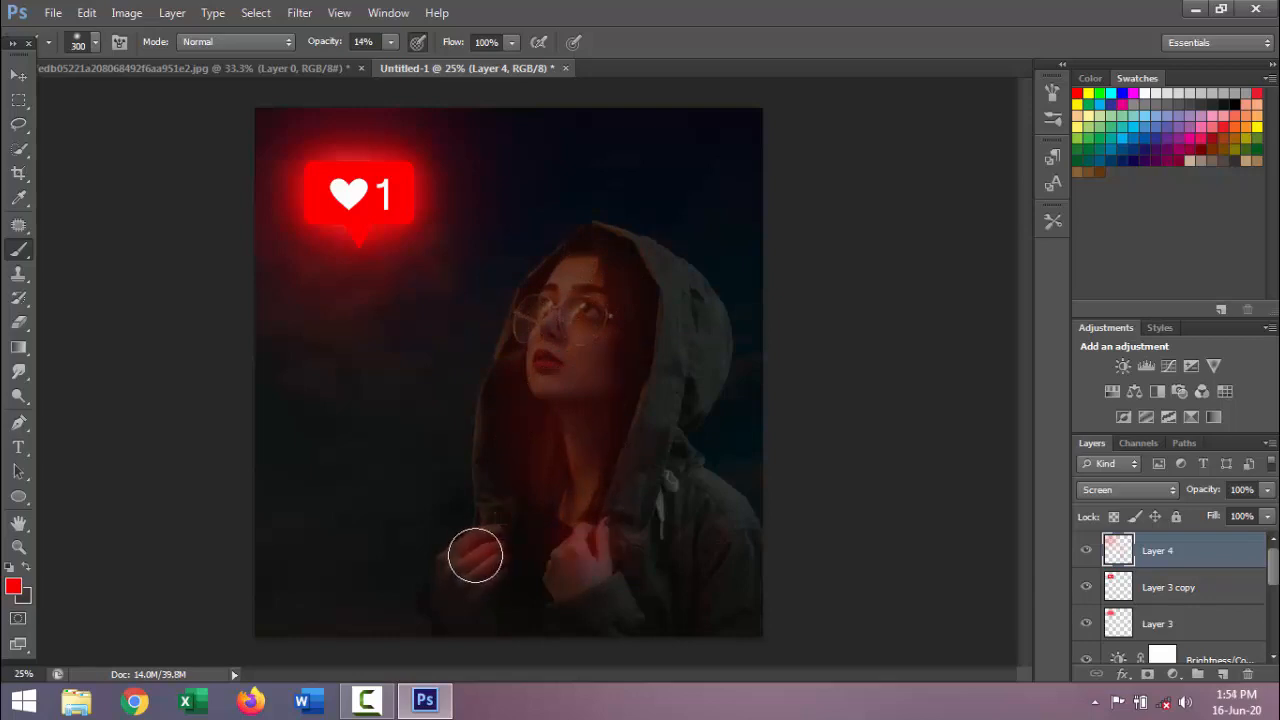
Step: Undo the last red stroke over the hand at the hood's left edge, and try a lower Layer 4 opacity before returning it to 100%
{"action": "key", "text": "ctrl+z"}
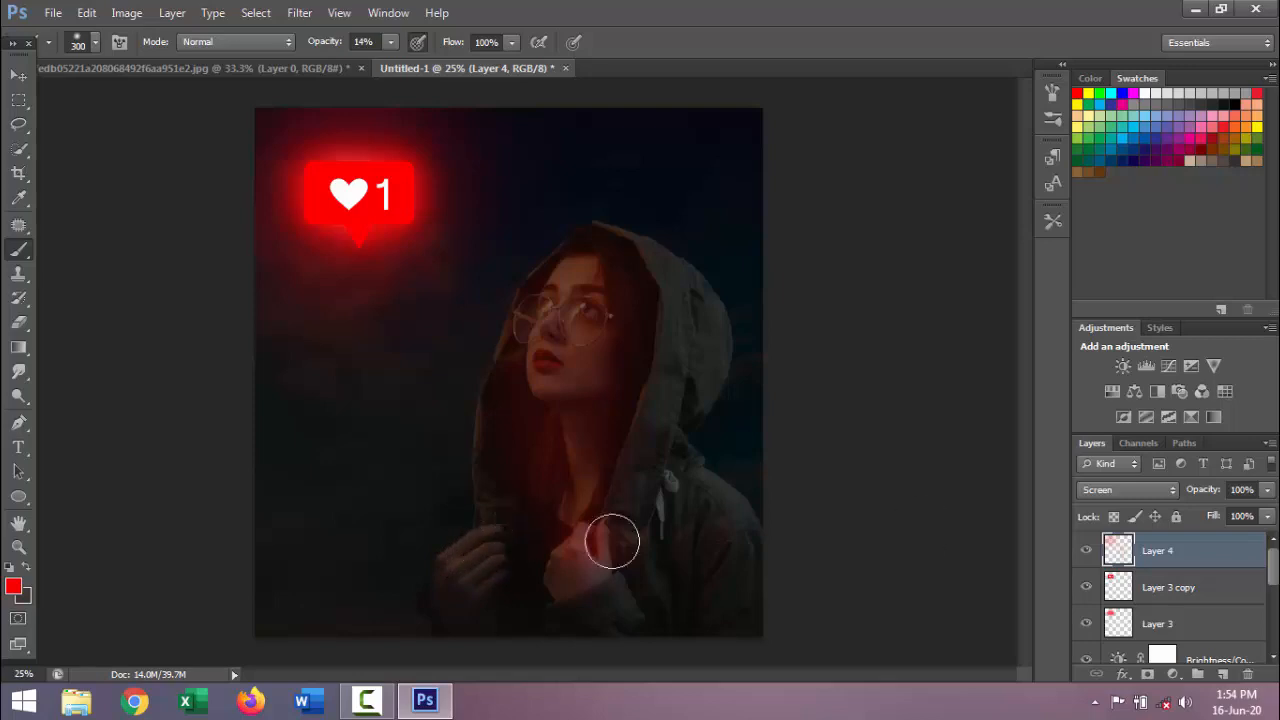
{"action": "left_click", "coordinate": [1265, 491]}
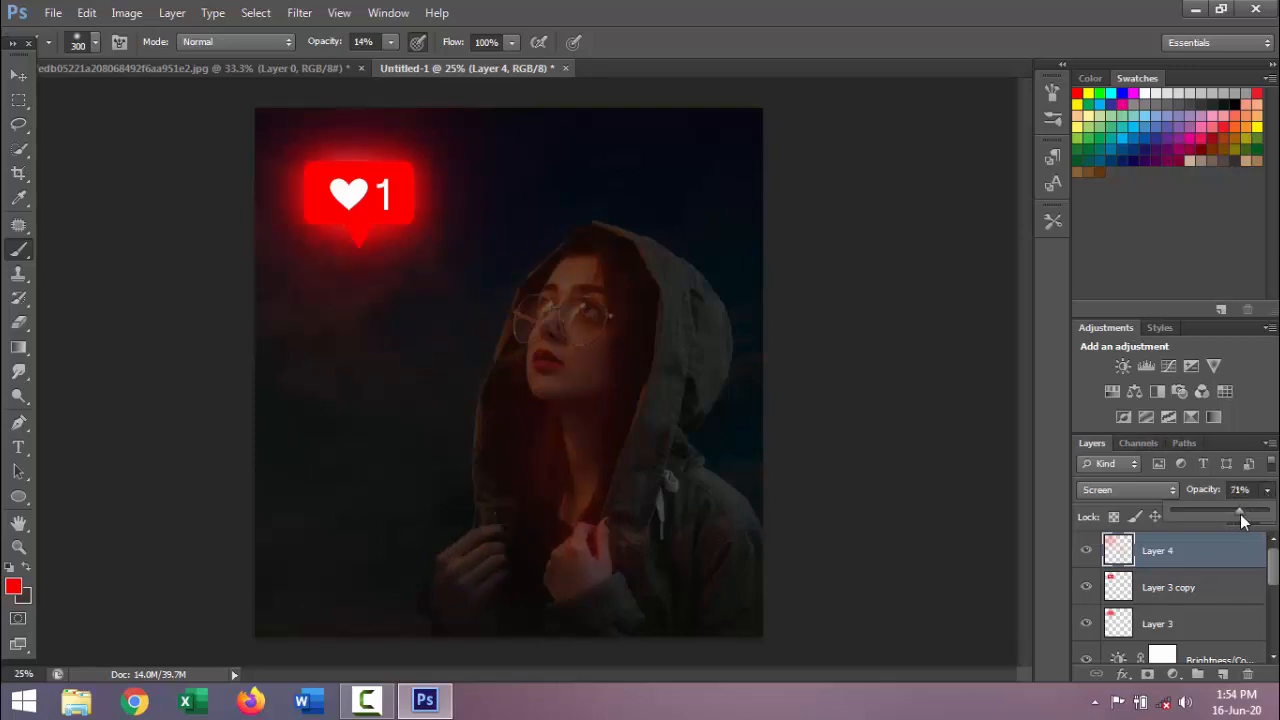
{"action": "left_click_drag", "start_coordinate": [1232, 514], "coordinate": [1255, 512]}
Step: Toggle the visibility of Layer 3 and Layer 4 to compare the image with and without each red glow
{"action": "left_click", "coordinate": [1165, 627]}
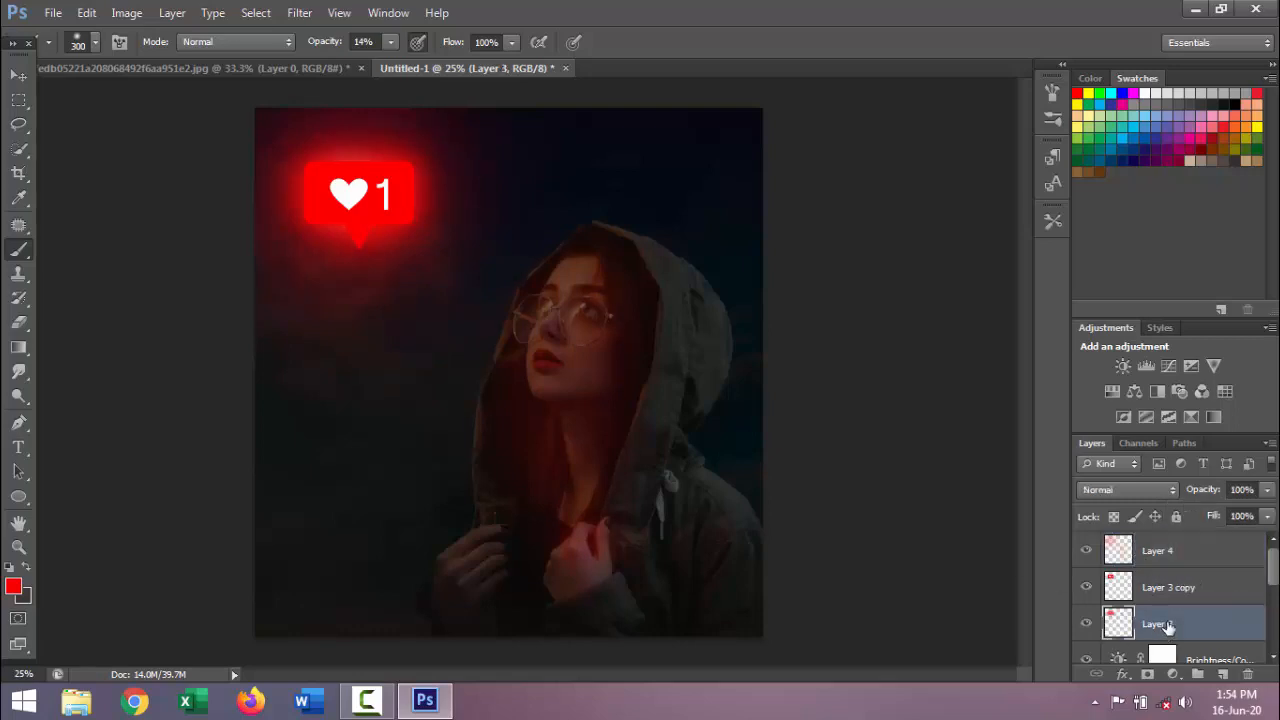
{"action": "left_click", "coordinate": [1087, 625]}
{"action": "left_click", "coordinate": [1087, 625]}
{"action": "left_click", "coordinate": [1087, 625]}
{"action": "left_click", "coordinate": [1087, 625]}
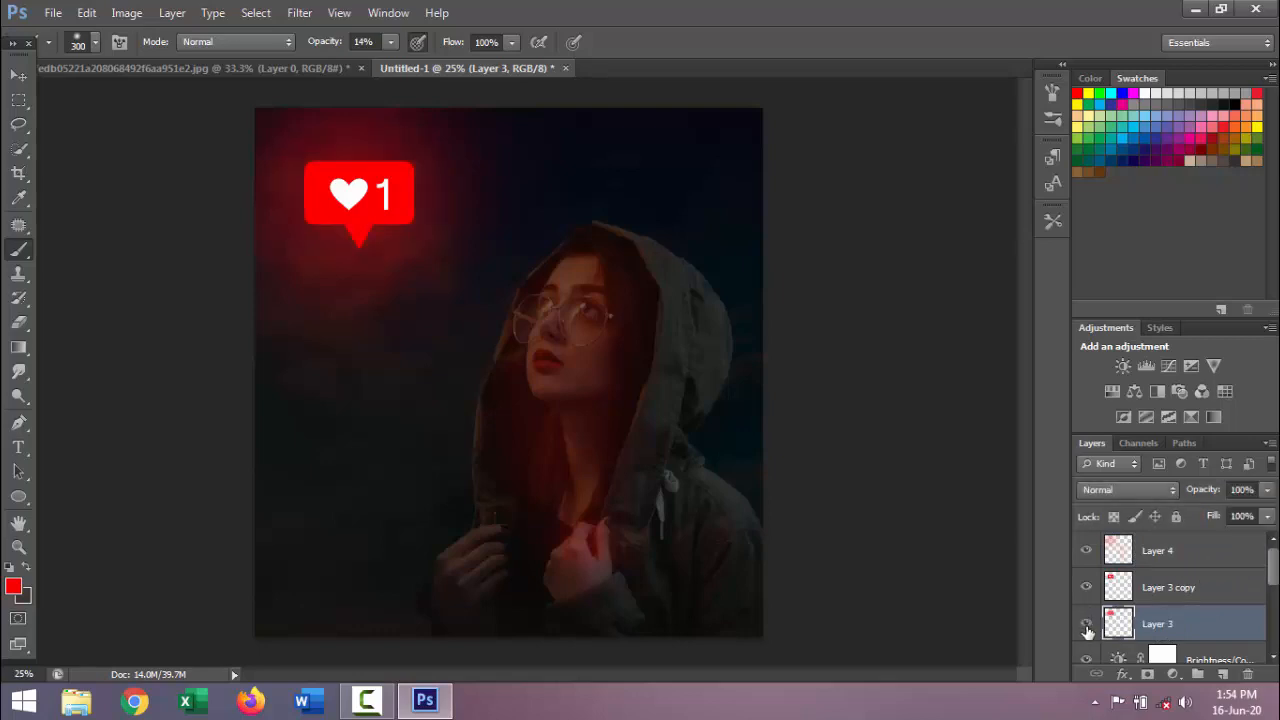
{"action": "left_click", "coordinate": [1150, 556]}
{"action": "left_click", "coordinate": [1087, 551]}
{"action": "left_click", "coordinate": [1087, 551]}
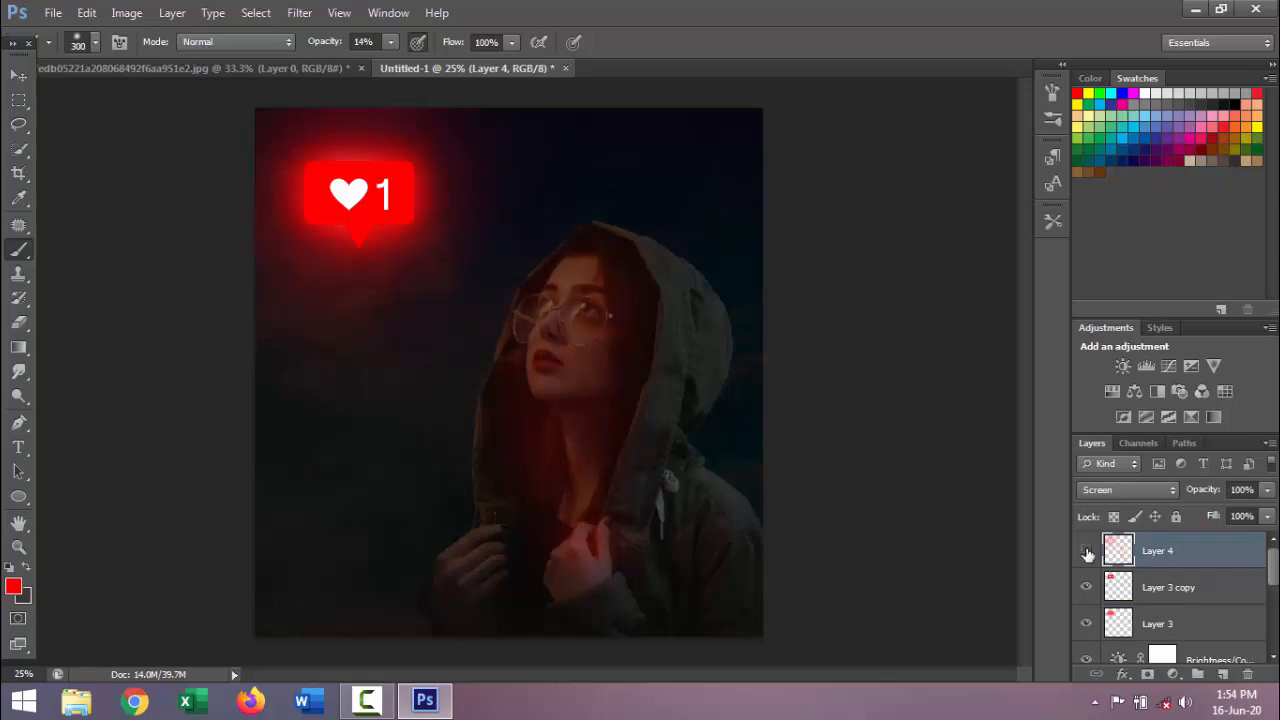
{"action": "left_click", "coordinate": [1087, 551]}
{"action": "left_click", "coordinate": [1087, 551]}
{"action": "left_click", "coordinate": [1087, 551]}
{"action": "left_click", "coordinate": [1087, 551]}
Step: Add a Channel Mixer adjustment layer above Layer 4 and set Red to +193% in the Red output channel
{"action": "left_click", "coordinate": [1173, 674]}
{"action": "left_click", "coordinate": [1162, 533]}
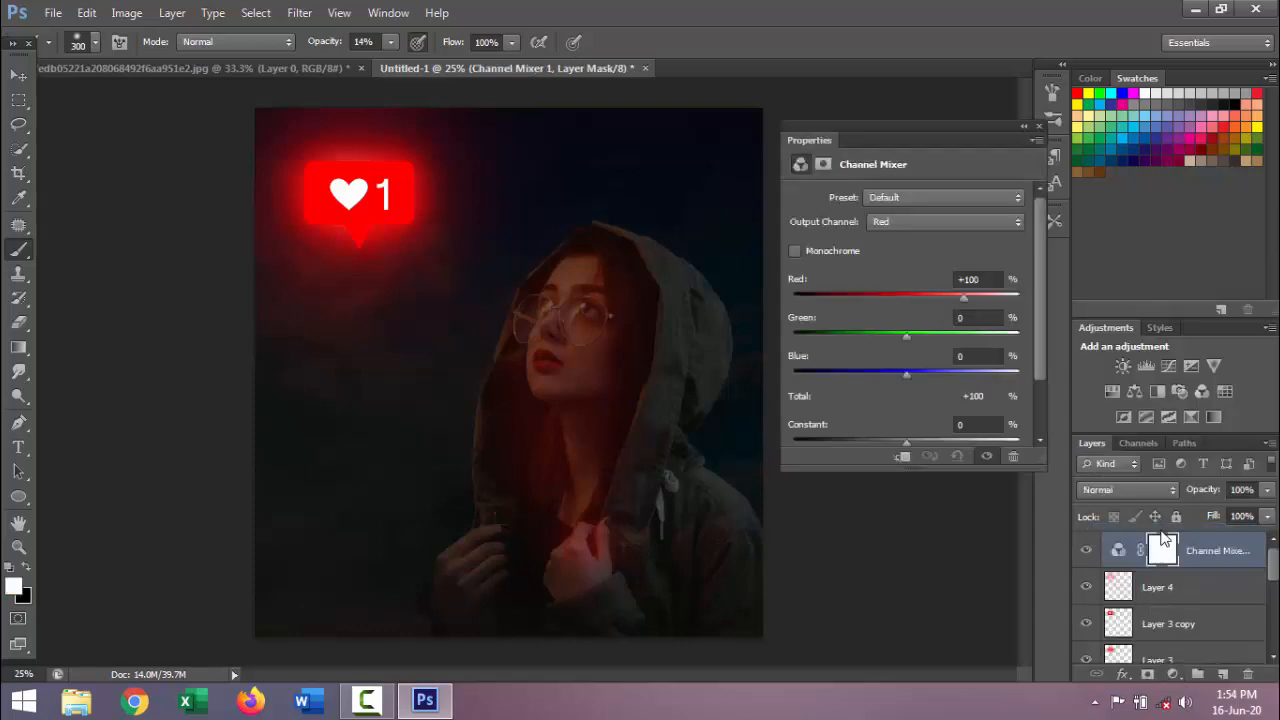
{"action": "left_click_drag", "start_coordinate": [961, 301], "coordinate": [987, 303]}
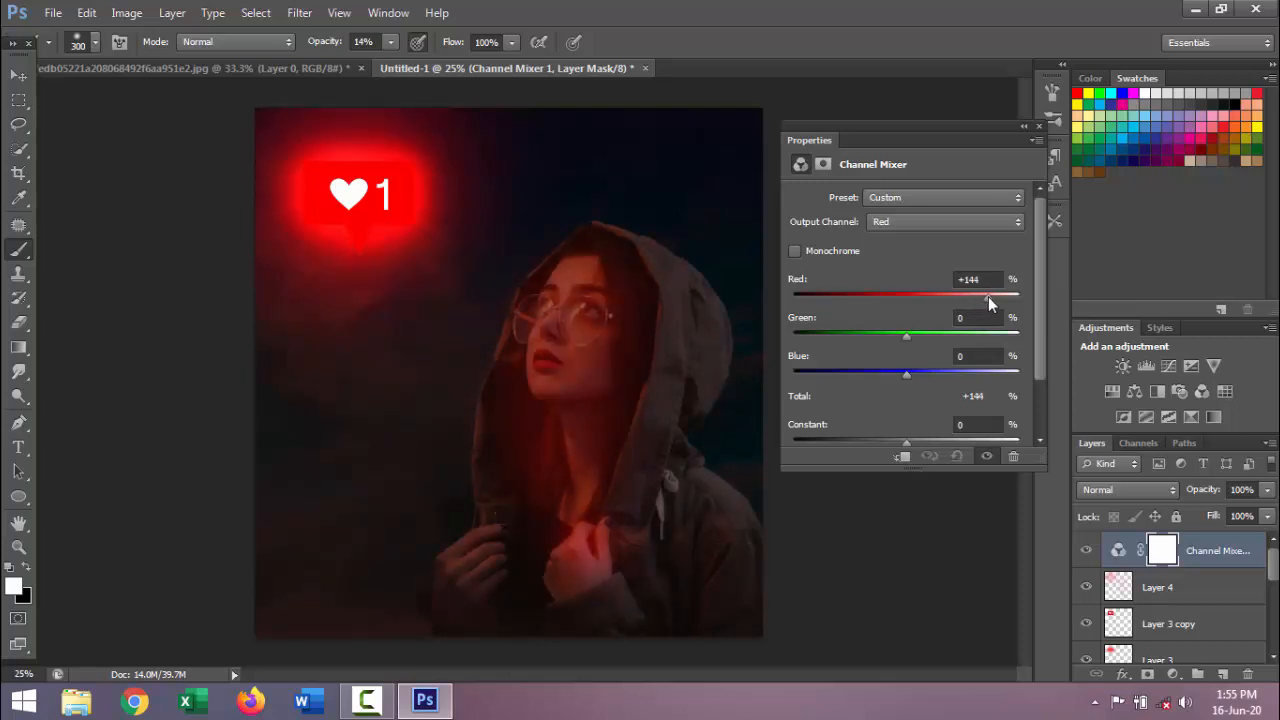
{"action": "left_click_drag", "start_coordinate": [988, 302], "coordinate": [1004, 298]}
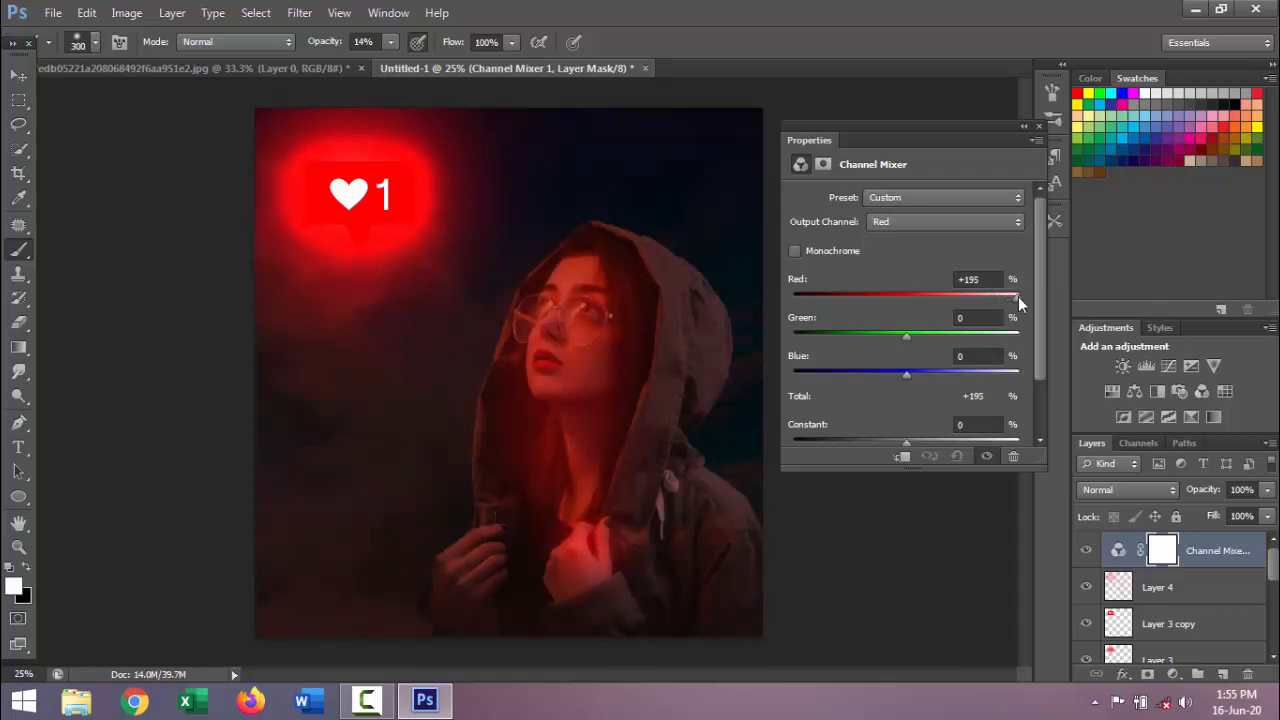
{"action": "left_click_drag", "start_coordinate": [1019, 296], "coordinate": [1016, 296]}
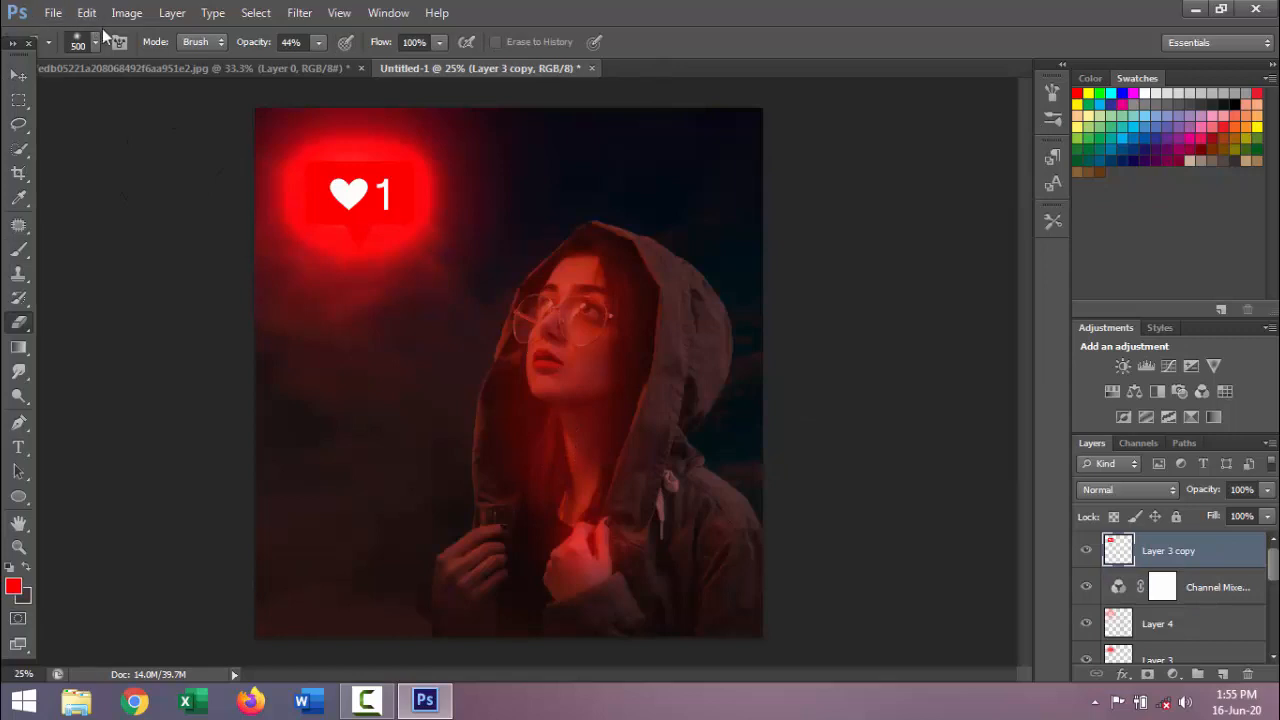
Step: Erase the excess red glow around the like icon on Layer 4 with a 500 px eraser at 44% opacity
{"action": "left_click", "coordinate": [96, 42]}
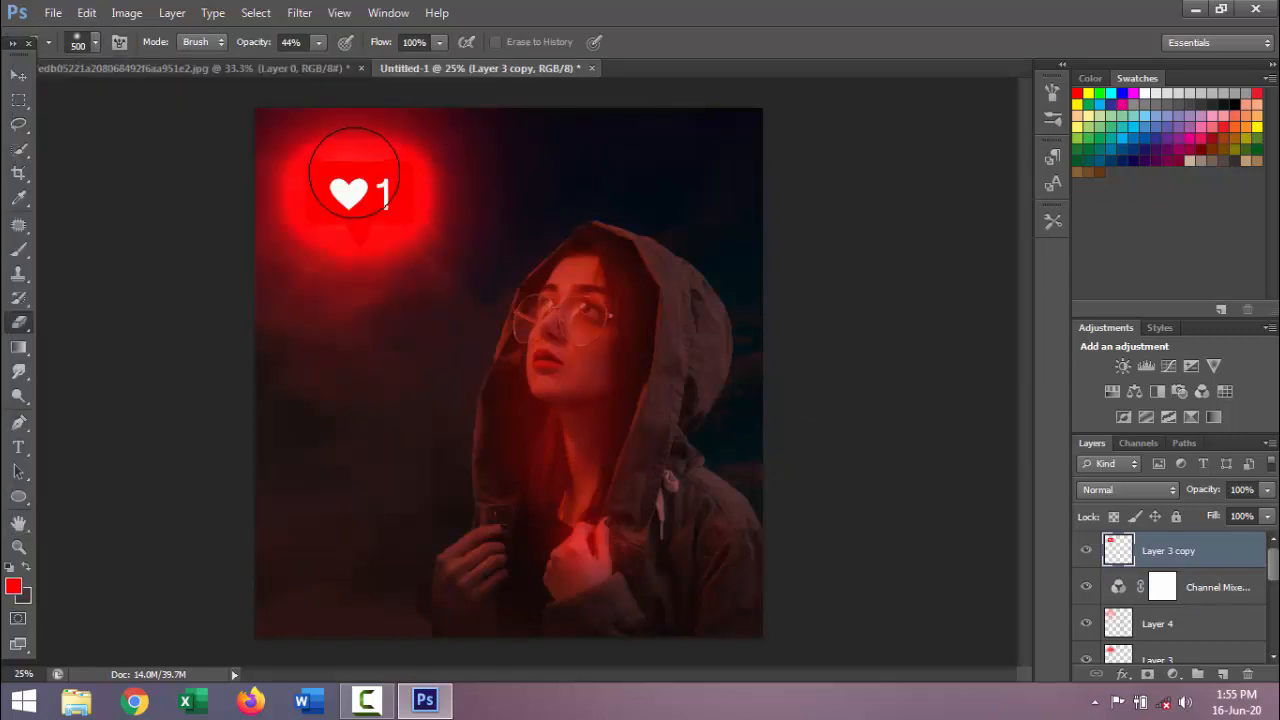
{"action": "left_click", "coordinate": [1118, 577]}
{"action": "left_click", "coordinate": [1086, 580]}
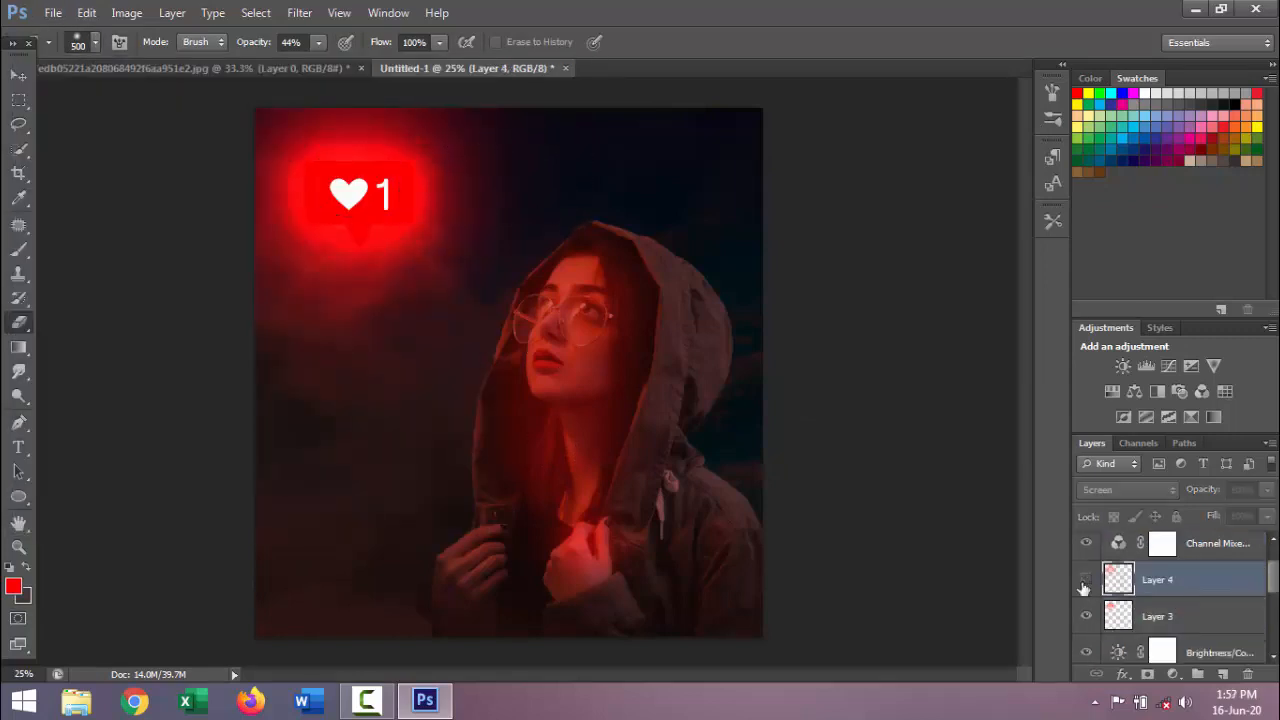
{"action": "left_click", "coordinate": [1086, 580]}
{"action": "mouse_move", "coordinate": [404, 180]}
{"action": "left_mouse_down"}
{"action": "mouse_move", "coordinate": [323, 199]}
{"action": "mouse_move", "coordinate": [322, 217]}
{"action": "mouse_move", "coordinate": [359, 194]}
{"action": "mouse_move", "coordinate": [341, 184]}
{"action": "mouse_move", "coordinate": [347, 204]}
{"action": "mouse_move", "coordinate": [382, 207]}
{"action": "mouse_move", "coordinate": [374, 181]}
{"action": "mouse_move", "coordinate": [329, 184]}
{"action": "mouse_move", "coordinate": [333, 211]}
{"action": "mouse_move", "coordinate": [365, 218]}
{"action": "mouse_move", "coordinate": [386, 208]}
{"action": "mouse_move", "coordinate": [386, 175]}
{"action": "mouse_move", "coordinate": [320, 185]}
{"action": "mouse_move", "coordinate": [330, 208]}
{"action": "mouse_move", "coordinate": [372, 220]}
{"action": "mouse_move", "coordinate": [395, 189]}
{"action": "mouse_move", "coordinate": [387, 171]}
{"action": "mouse_move", "coordinate": [314, 180]}
{"action": "mouse_move", "coordinate": [314, 207]}
{"action": "mouse_move", "coordinate": [396, 218]}
{"action": "mouse_move", "coordinate": [416, 165]}
{"action": "mouse_move", "coordinate": [367, 155]}
{"action": "mouse_move", "coordinate": [340, 258]}
{"action": "mouse_move", "coordinate": [402, 201]}
{"action": "mouse_move", "coordinate": [387, 188]}
{"action": "mouse_move", "coordinate": [315, 200]}
{"action": "mouse_move", "coordinate": [372, 130]}
{"action": "left_mouse_up"}
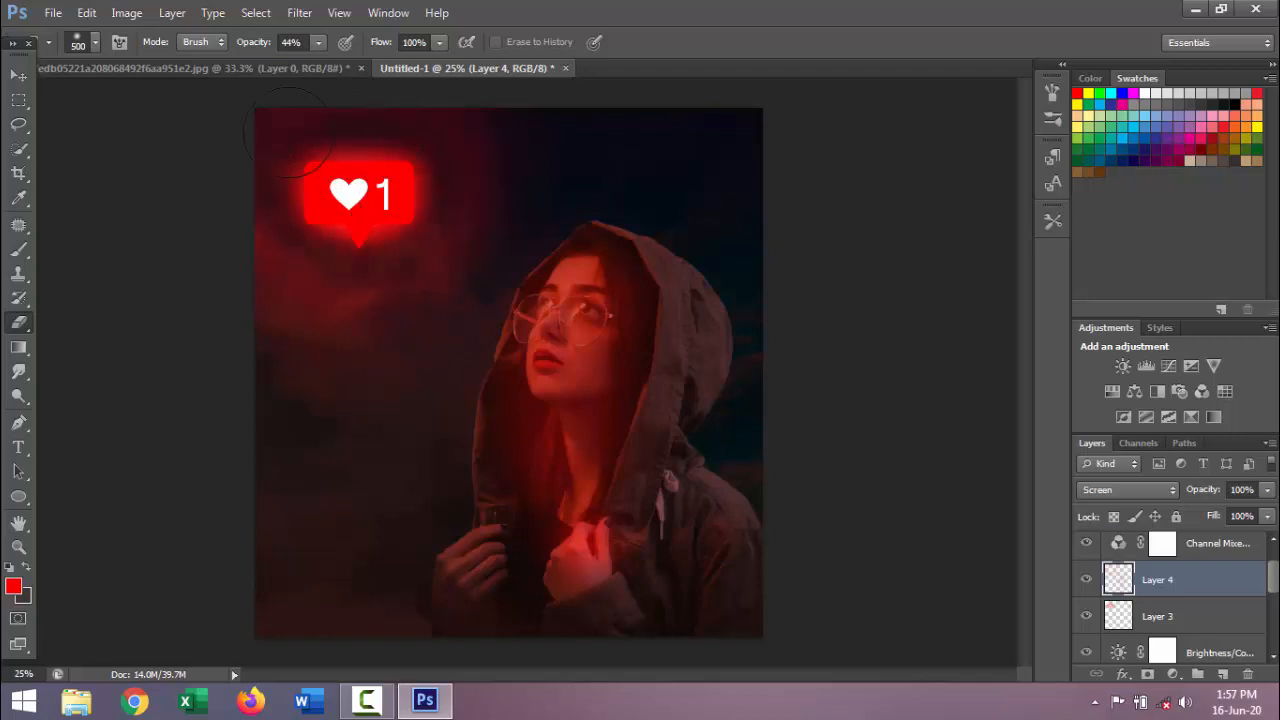
{"action": "mouse_move", "coordinate": [239, 254]}
{"action": "left_mouse_down"}
{"action": "mouse_move", "coordinate": [368, 221]}
{"action": "mouse_move", "coordinate": [439, 165]}
{"action": "left_mouse_up"}
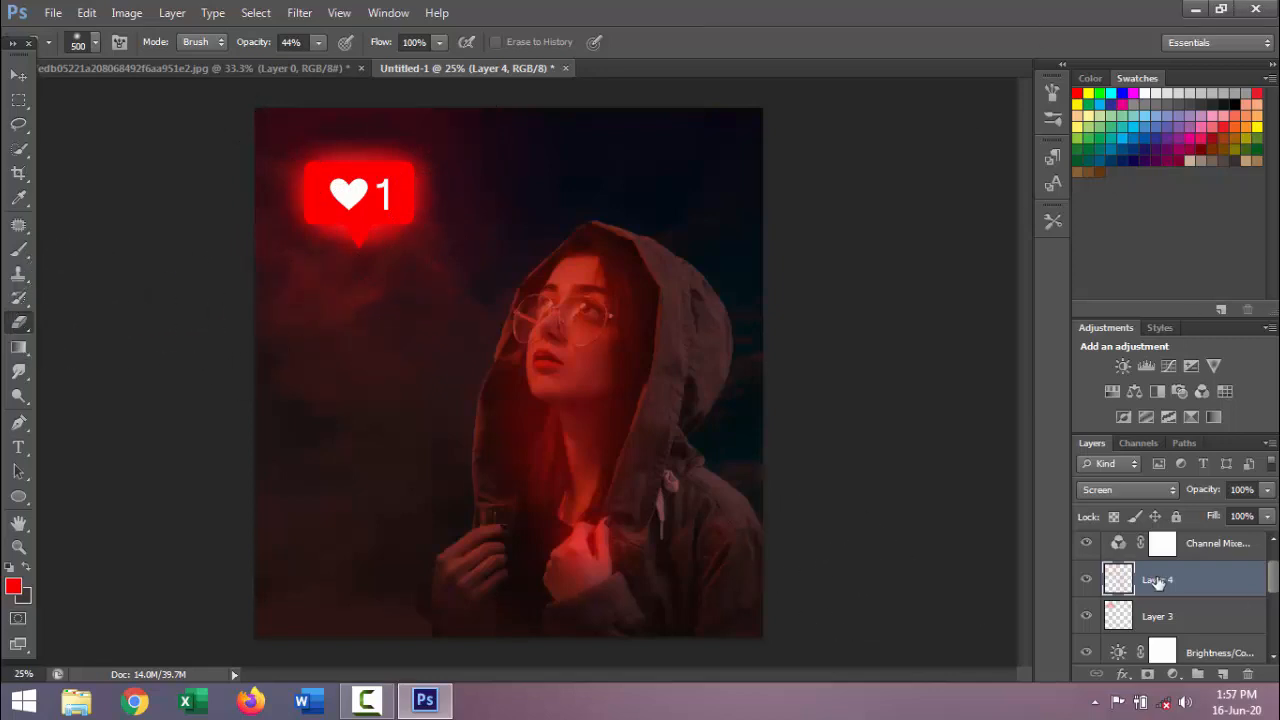
Step: Toggle the visibility of Layer 4 and the Channel Mixer adjustment to compare the red lighting before and after
{"action": "left_click", "coordinate": [1085, 585]}
{"action": "left_click", "coordinate": [1085, 585]}
{"action": "double_click", "coordinate": [1085, 585]}
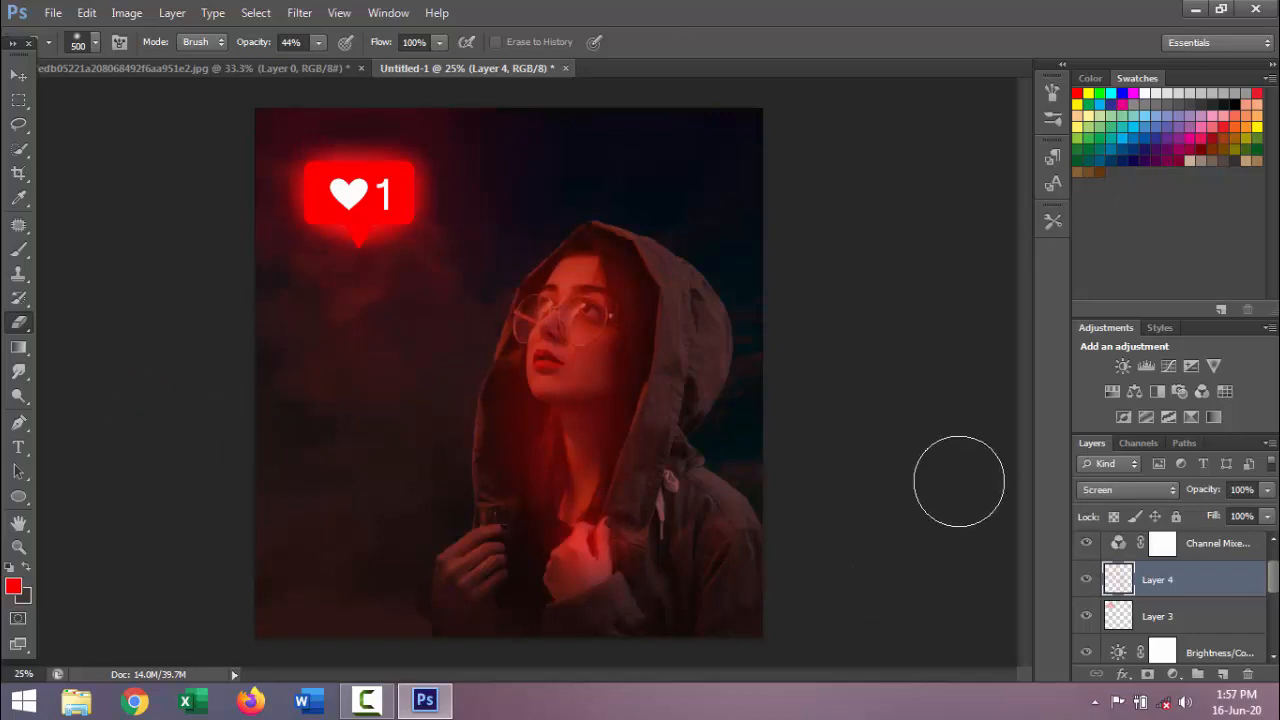
{"action": "left_click", "coordinate": [1085, 583]}
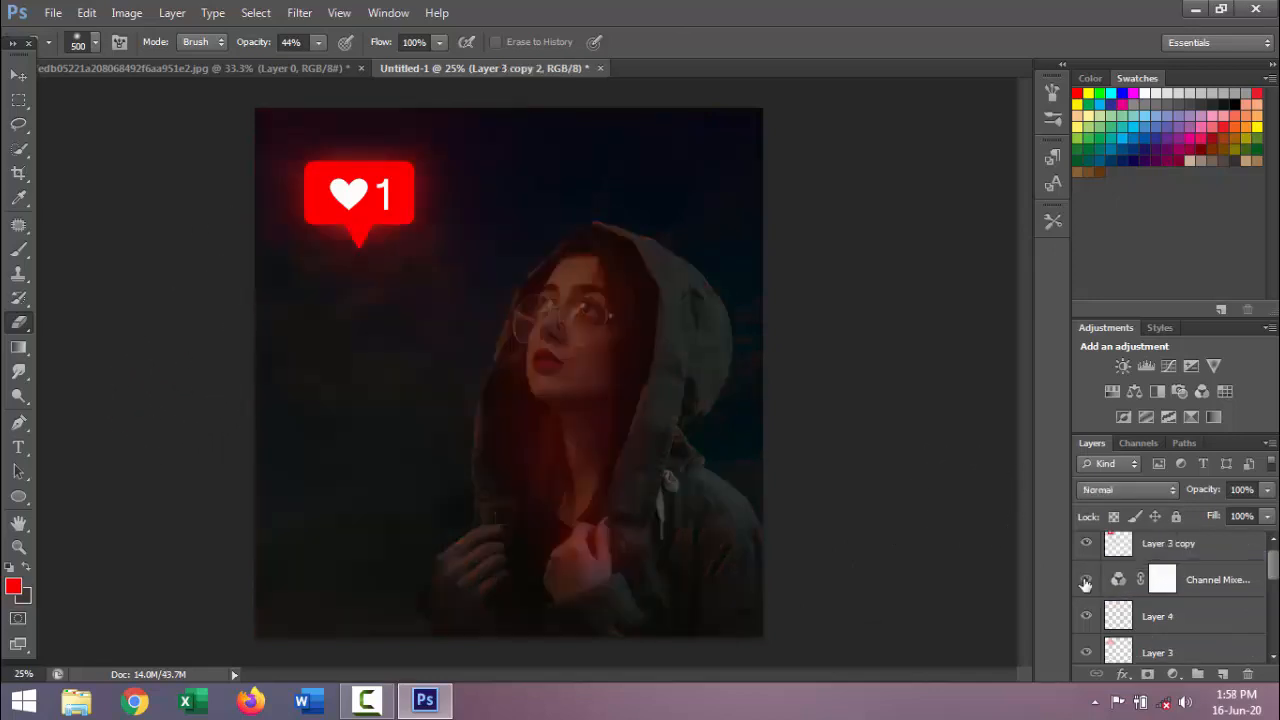
{"action": "left_click", "coordinate": [1085, 583]}
{"action": "left_click", "coordinate": [1085, 583]}
{"action": "left_click", "coordinate": [1085, 583]}
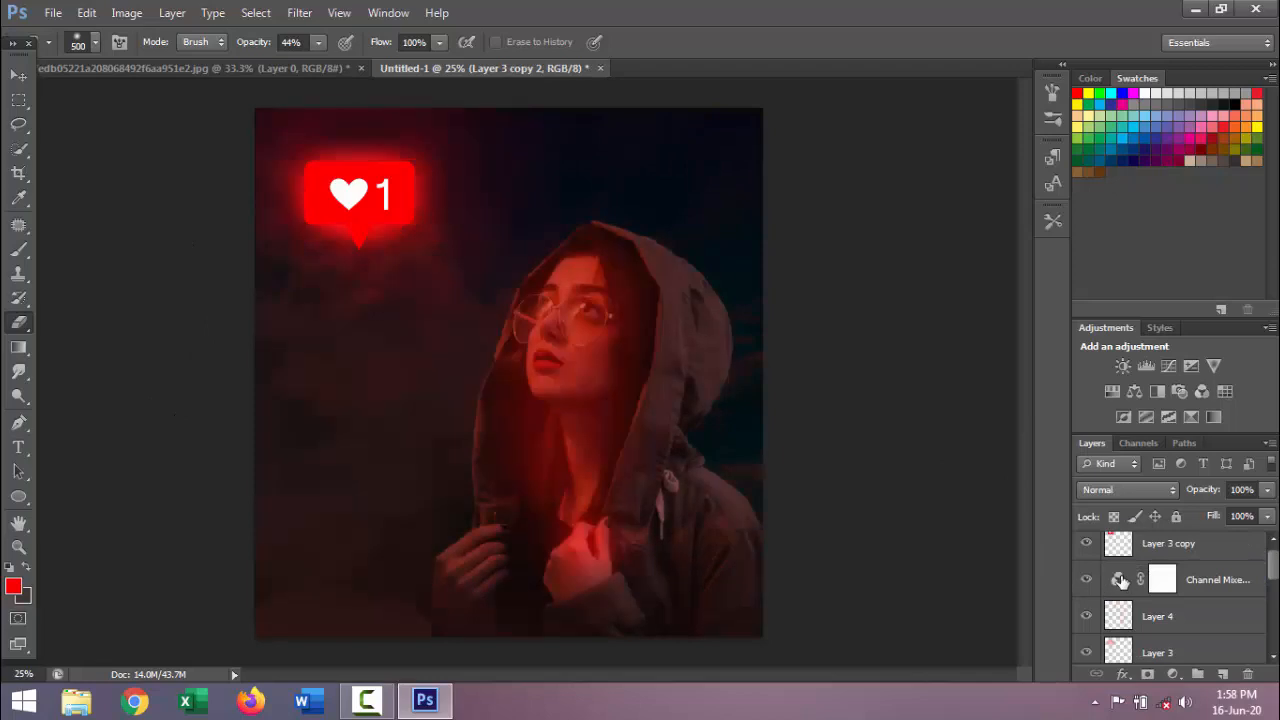
Step: Set Blue to +61% in the Red output channel of the Channel Mixer adjustment
{"action": "double_click", "coordinate": [1118, 580]}
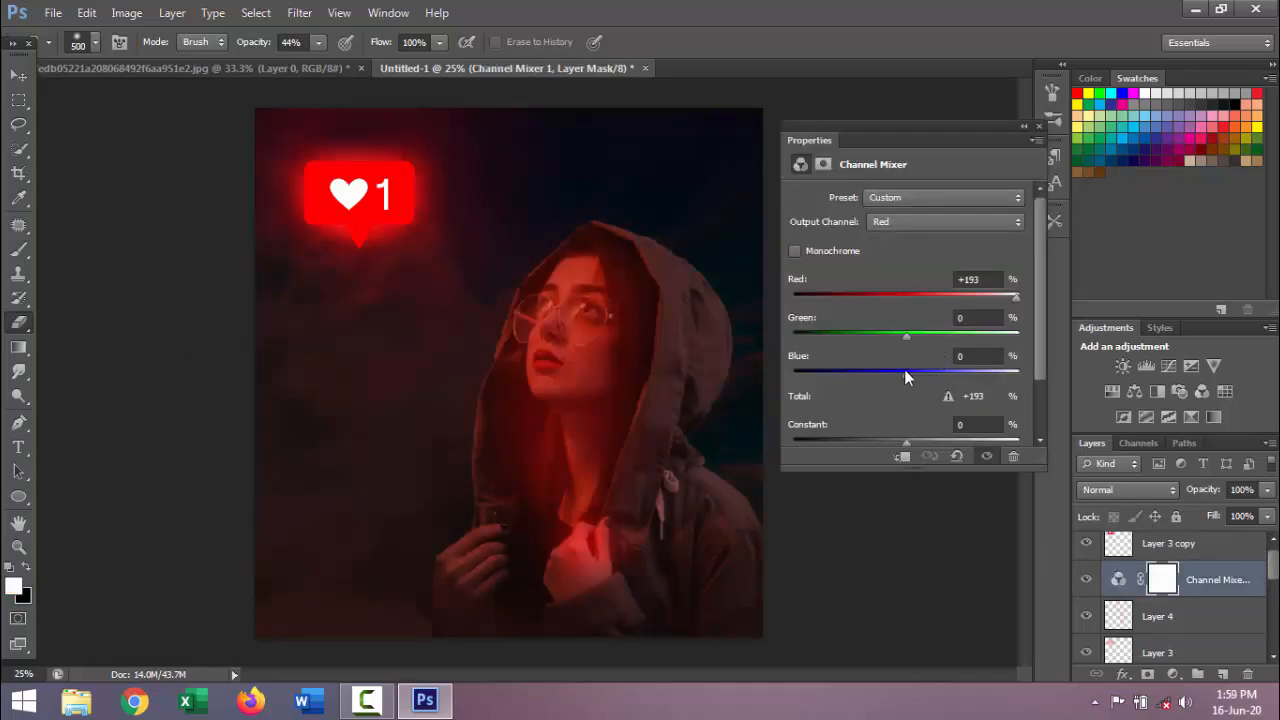
{"action": "left_click_drag", "start_coordinate": [904, 371], "coordinate": [881, 372]}
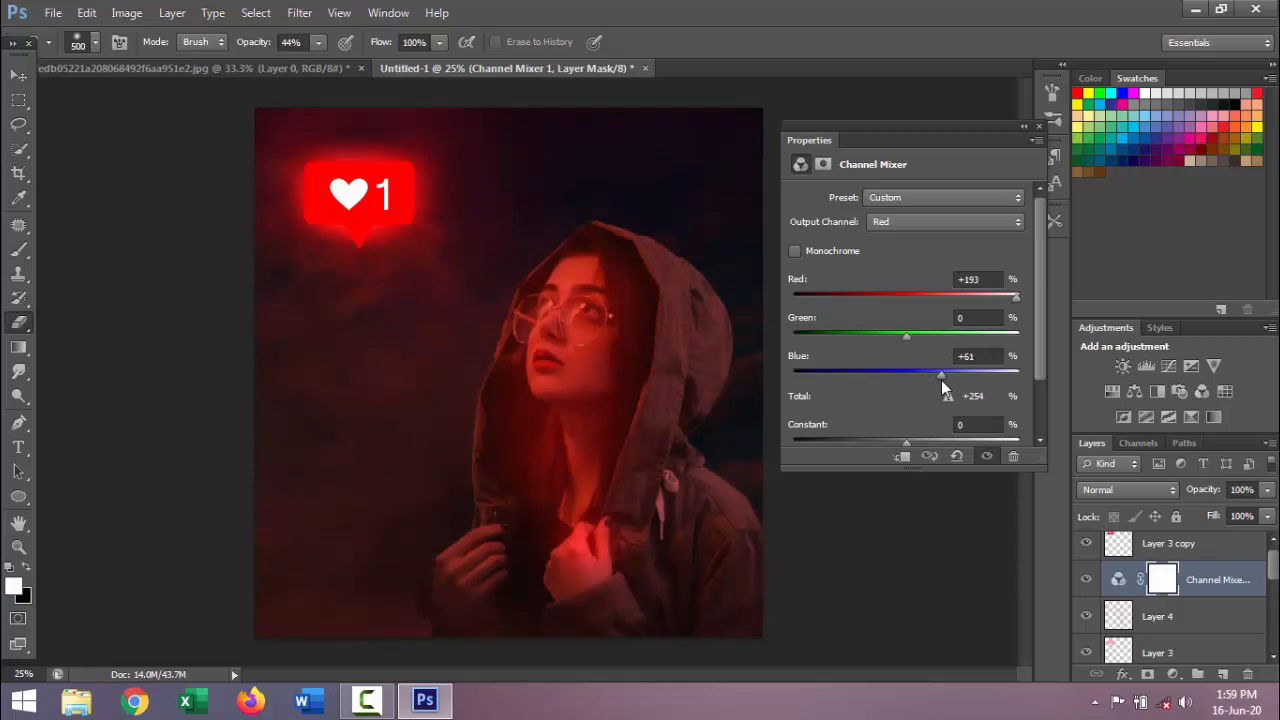
{"action": "left_click", "coordinate": [1040, 123]}
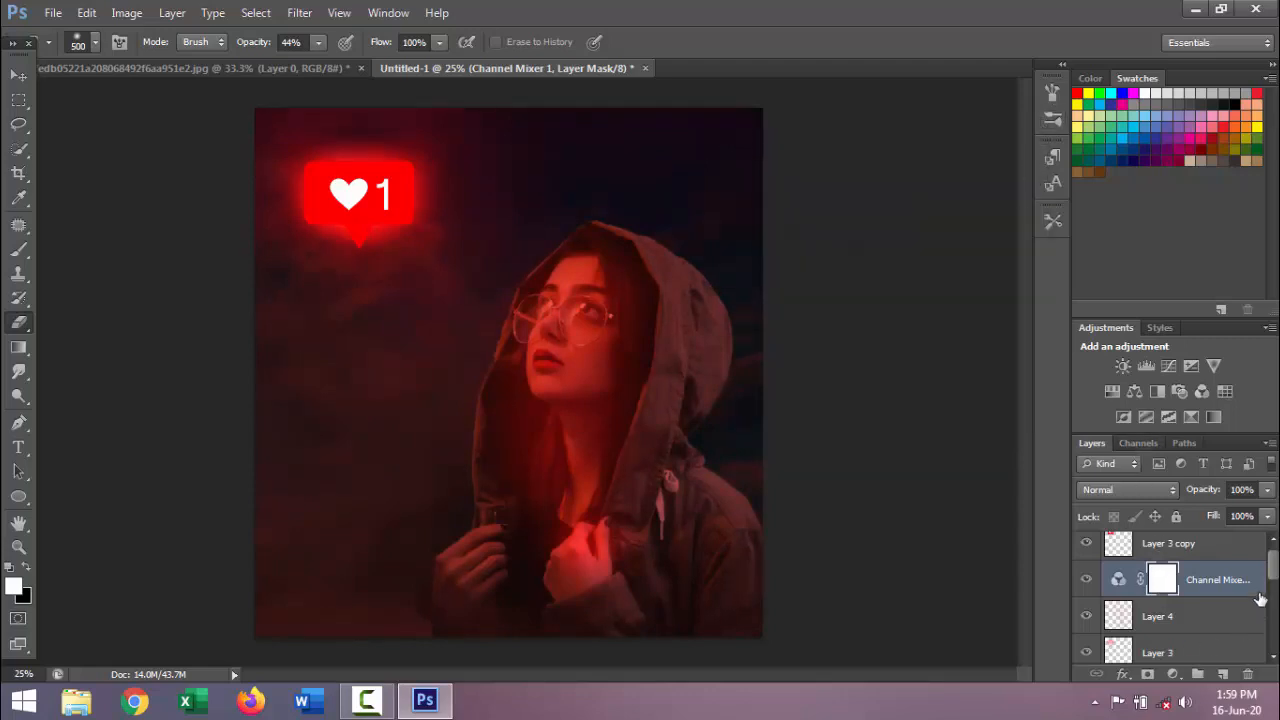
Step: Mask the Channel Mixer's red tint off the back of the hood, the jacket's right side and nearby sky with the 500 px eraser
{"action": "left_click_drag", "start_coordinate": [1275, 573], "coordinate": [1278, 622]}
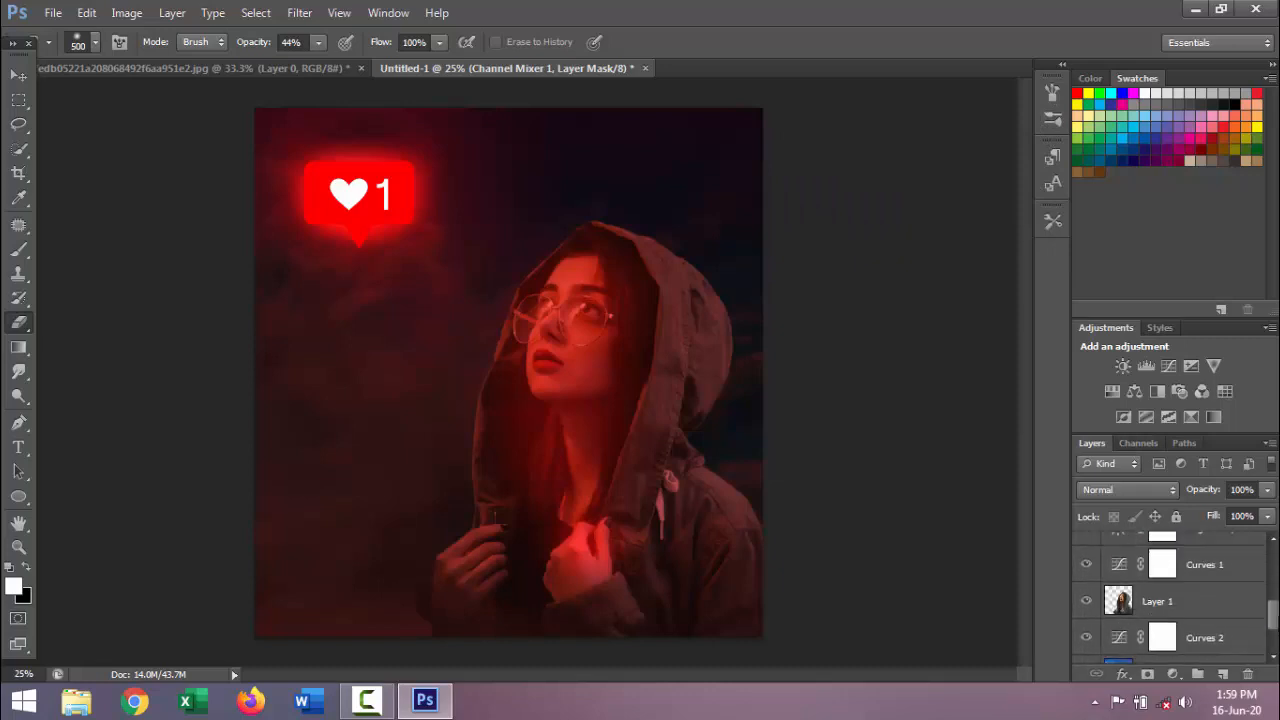
{"action": "left_click", "coordinate": [1178, 605]}
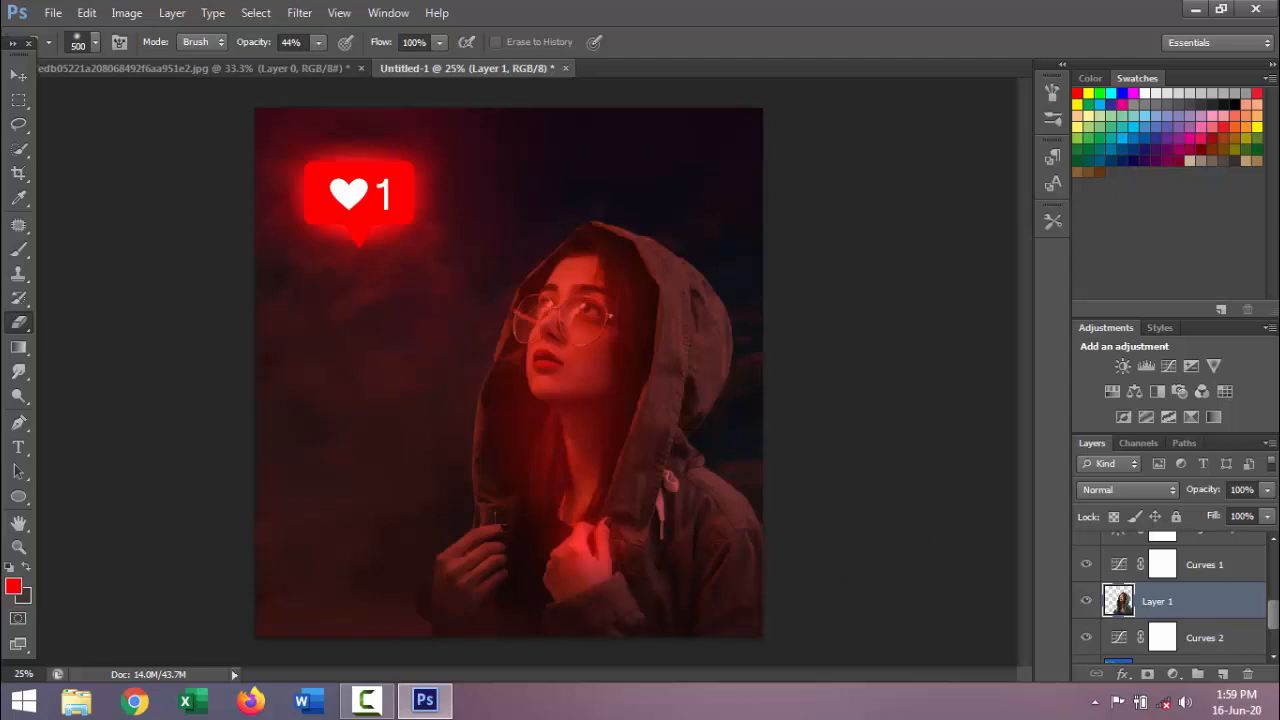
{"action": "scroll", "coordinate": [1220, 590], "scroll_direction": "up", "scroll_amount": 5}
{"action": "left_click", "coordinate": [1222, 578]}
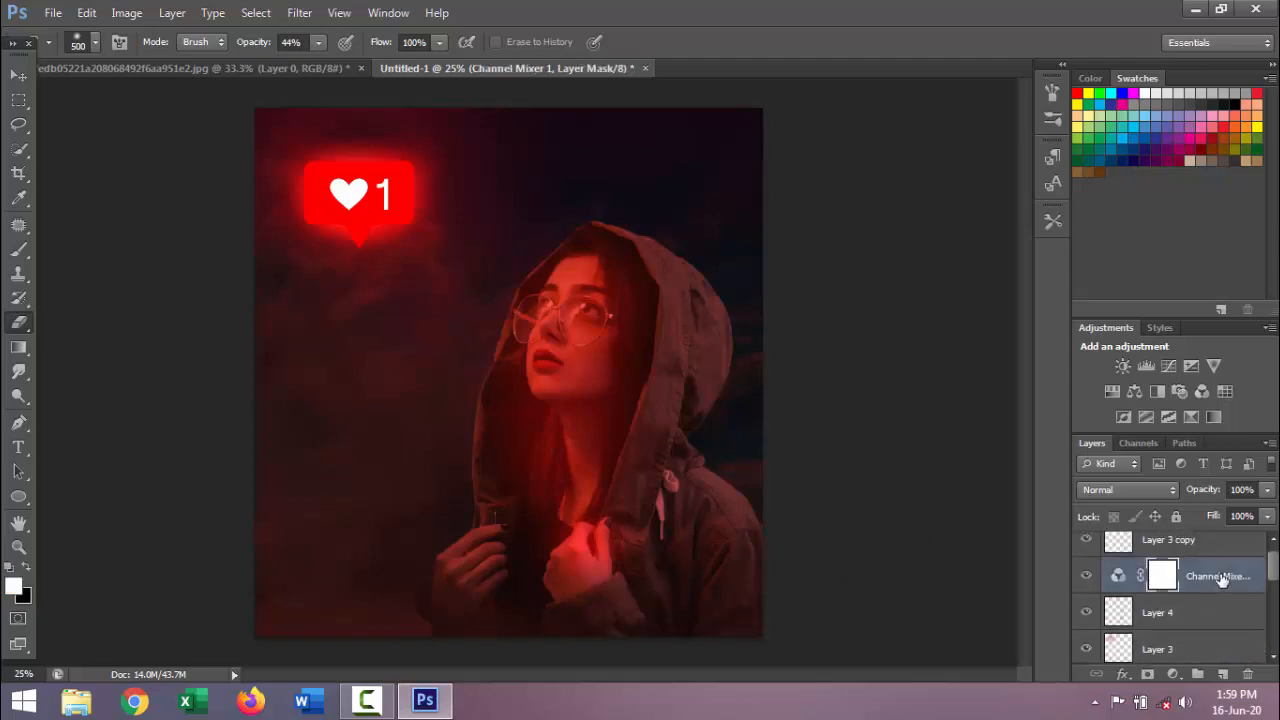
{"action": "mouse_move", "coordinate": [723, 366]}
{"action": "left_mouse_down"}
{"action": "mouse_move", "coordinate": [696, 251]}
{"action": "mouse_move", "coordinate": [703, 338]}
{"action": "mouse_move", "coordinate": [693, 266]}
{"action": "mouse_move", "coordinate": [668, 212]}
{"action": "mouse_move", "coordinate": [636, 187]}
{"action": "mouse_move", "coordinate": [690, 213]}
{"action": "mouse_move", "coordinate": [729, 258]}
{"action": "mouse_move", "coordinate": [681, 511]}
{"action": "mouse_move", "coordinate": [721, 557]}
{"action": "mouse_move", "coordinate": [751, 507]}
{"action": "mouse_move", "coordinate": [740, 601]}
{"action": "mouse_move", "coordinate": [612, 654]}
{"action": "mouse_move", "coordinate": [680, 598]}
{"action": "mouse_move", "coordinate": [663, 538]}
{"action": "mouse_move", "coordinate": [715, 524]}
{"action": "mouse_move", "coordinate": [688, 464]}
{"action": "mouse_move", "coordinate": [692, 417]}
{"action": "mouse_move", "coordinate": [735, 366]}
{"action": "mouse_move", "coordinate": [751, 314]}
{"action": "mouse_move", "coordinate": [749, 522]}
{"action": "mouse_move", "coordinate": [742, 263]}
{"action": "mouse_move", "coordinate": [696, 215]}
{"action": "mouse_move", "coordinate": [746, 149]}
{"action": "mouse_move", "coordinate": [696, 134]}
{"action": "mouse_move", "coordinate": [751, 363]}
{"action": "mouse_move", "coordinate": [742, 646]}
{"action": "mouse_move", "coordinate": [437, 660]}
{"action": "mouse_move", "coordinate": [495, 663]}
{"action": "mouse_move", "coordinate": [515, 646]}
{"action": "mouse_move", "coordinate": [596, 649]}
{"action": "mouse_move", "coordinate": [664, 630]}
{"action": "mouse_move", "coordinate": [700, 564]}
{"action": "mouse_move", "coordinate": [775, 568]}
{"action": "mouse_move", "coordinate": [782, 610]}
{"action": "mouse_move", "coordinate": [775, 473]}
{"action": "left_mouse_up"}
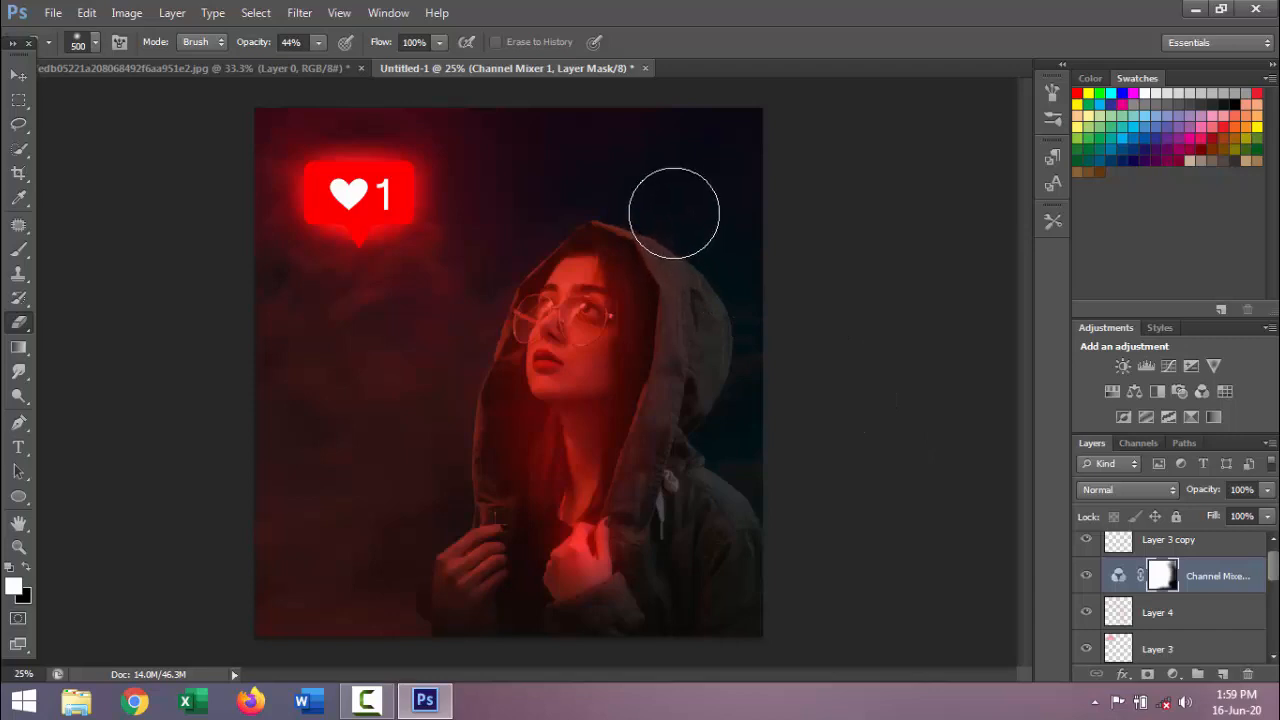
{"action": "mouse_move", "coordinate": [686, 222]}
{"action": "left_mouse_down"}
{"action": "mouse_move", "coordinate": [742, 305]}
{"action": "mouse_move", "coordinate": [710, 528]}
{"action": "mouse_move", "coordinate": [648, 594]}
{"action": "left_mouse_up"}
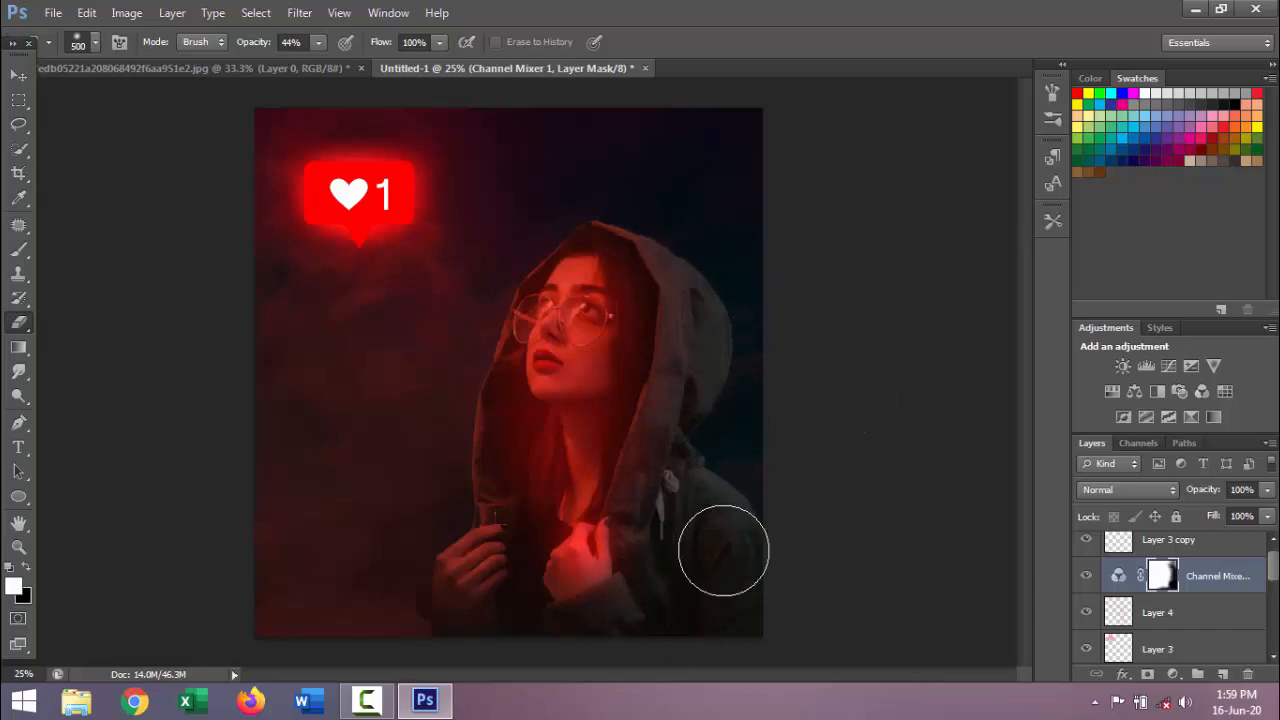
Step: On Layer 1, lasso the image's right side, following the hood's inner edge from the bottom to the top of the canvas
{"action": "scroll", "coordinate": [1180, 578], "scroll_direction": "down", "scroll_amount": 5}
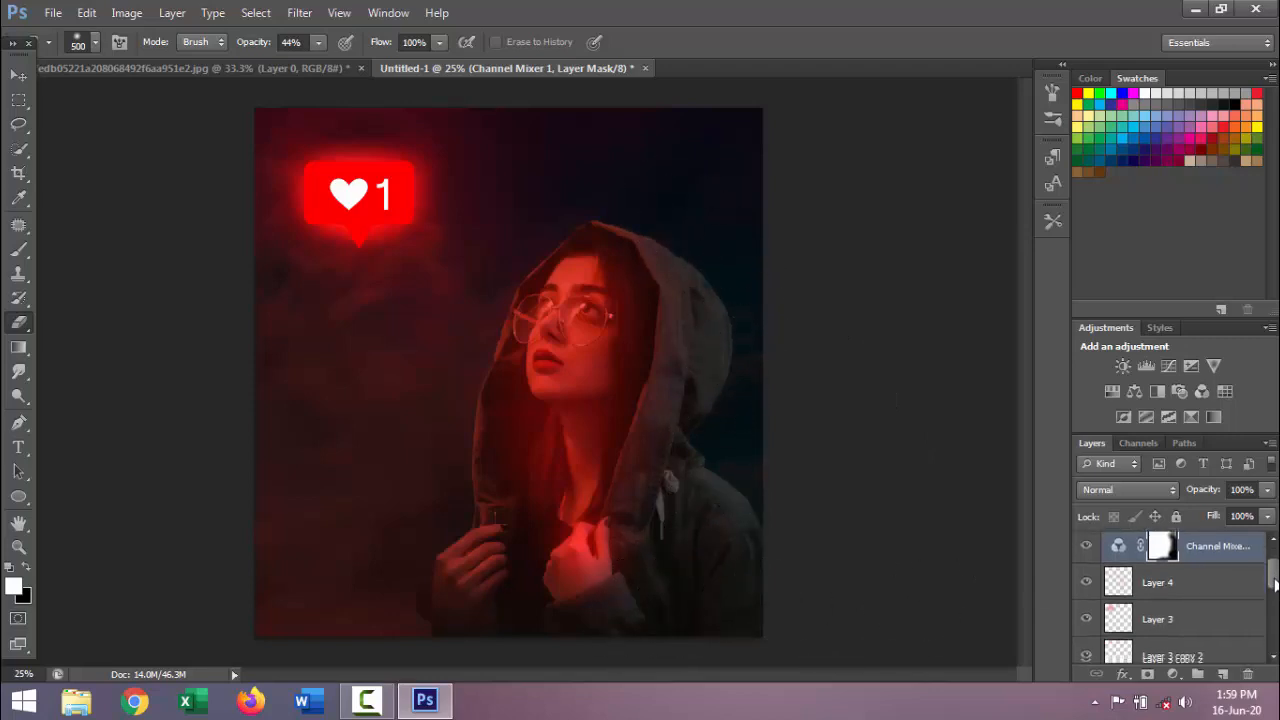
{"action": "left_click", "coordinate": [1182, 580]}
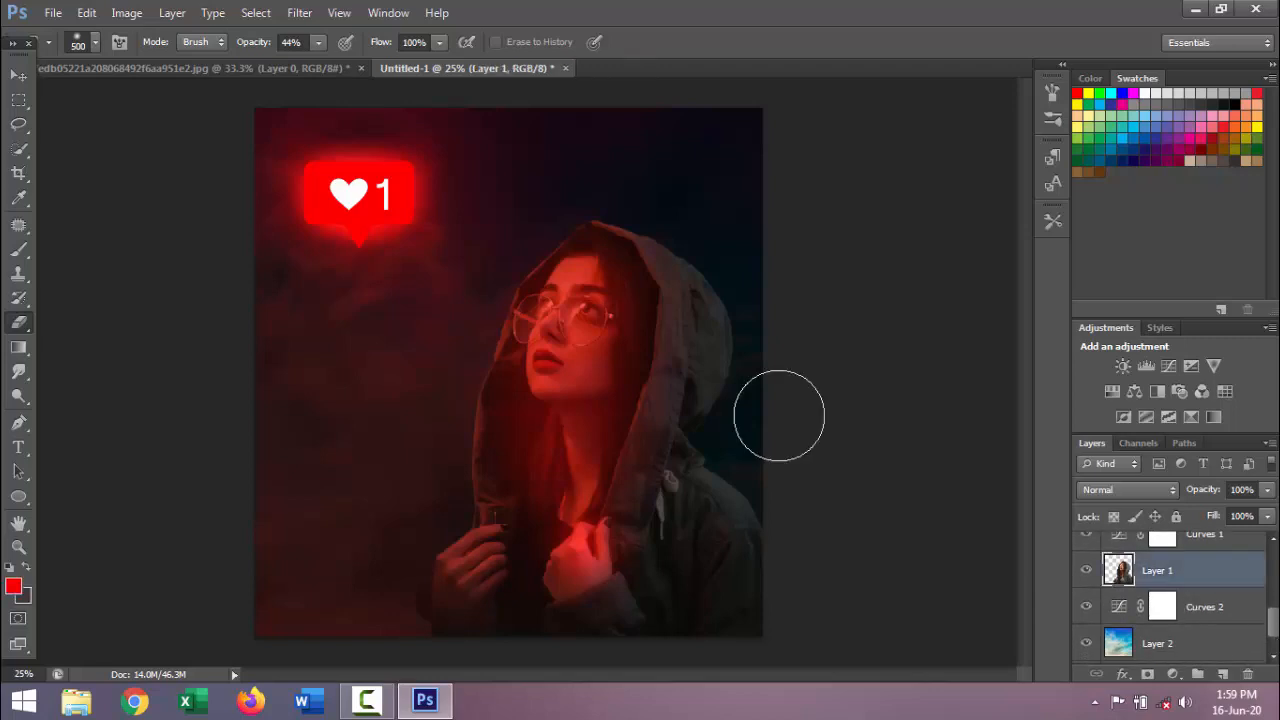
{"action": "left_click", "coordinate": [20, 152]}
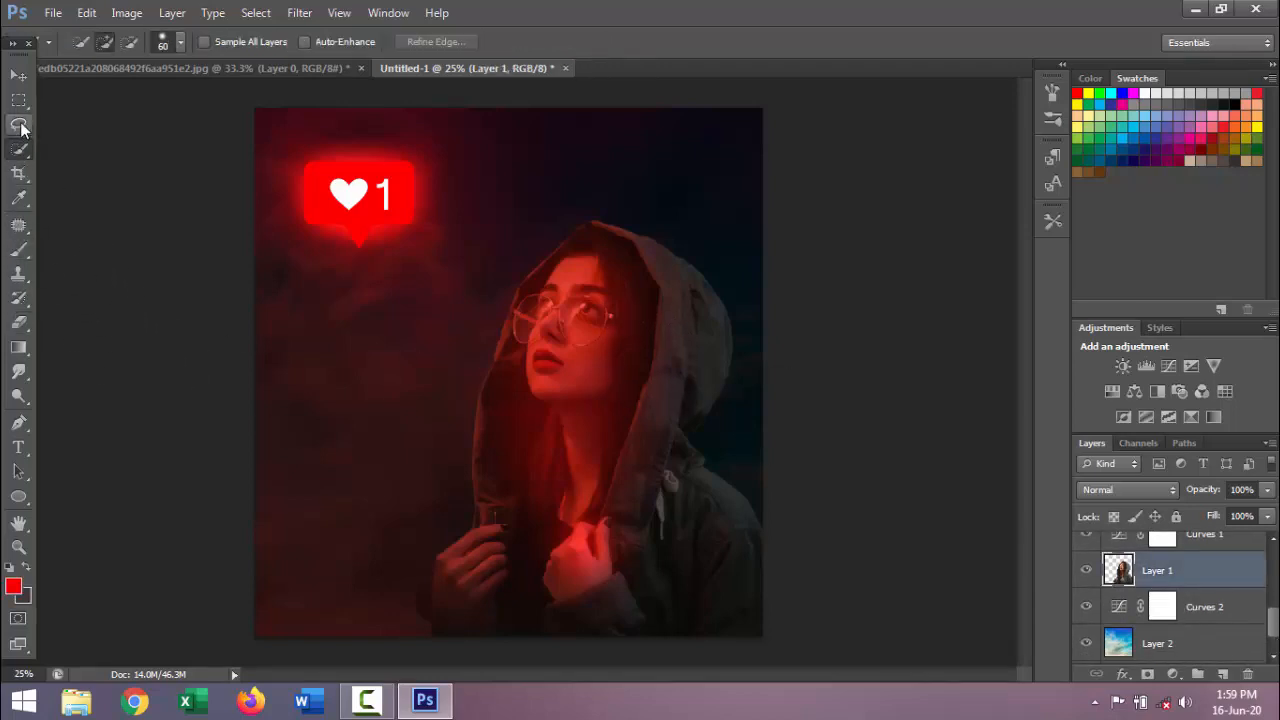
{"action": "left_click", "coordinate": [18, 124]}
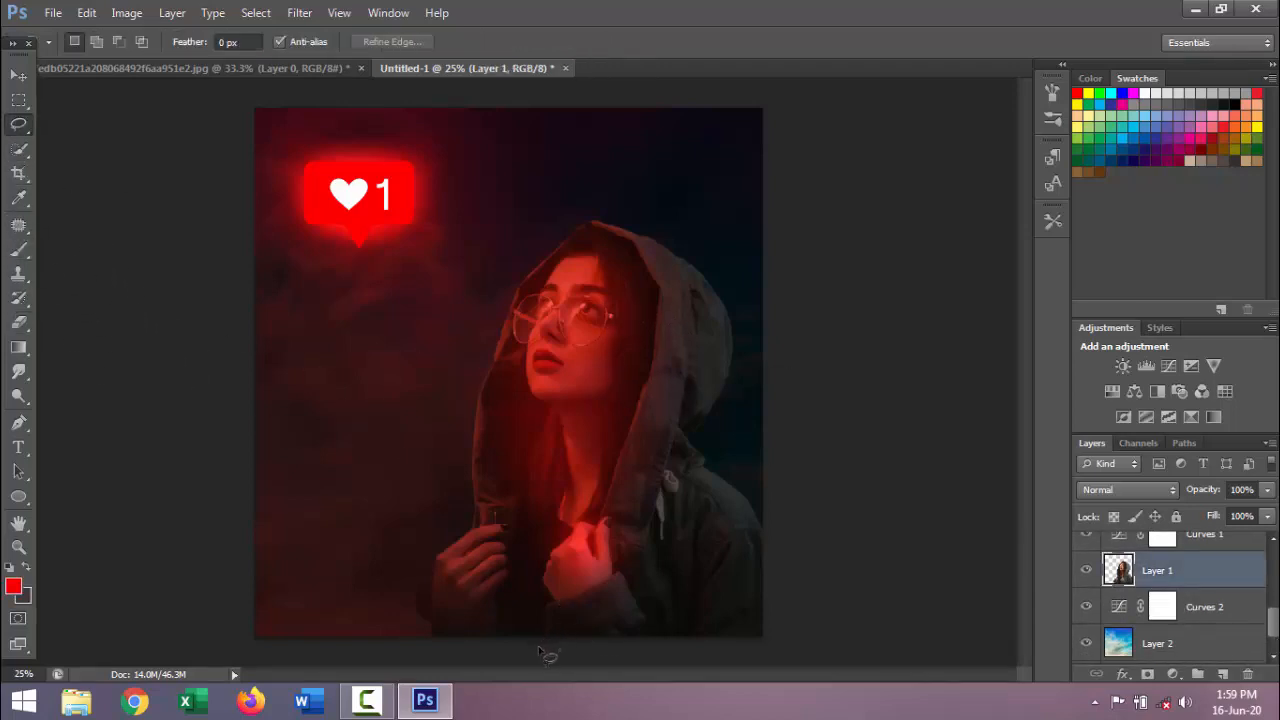
{"action": "mouse_move", "coordinate": [540, 652]}
{"action": "left_mouse_down"}
{"action": "mouse_move", "coordinate": [550, 615]}
{"action": "mouse_move", "coordinate": [590, 605]}
{"action": "mouse_move", "coordinate": [640, 560]}
{"action": "mouse_move", "coordinate": [793, 250]}
{"action": "mouse_move", "coordinate": [606, 114]}
{"action": "mouse_move", "coordinate": [645, 230]}
{"action": "mouse_move", "coordinate": [630, 528]}
{"action": "mouse_move", "coordinate": [540, 634]}
{"action": "left_mouse_up"}
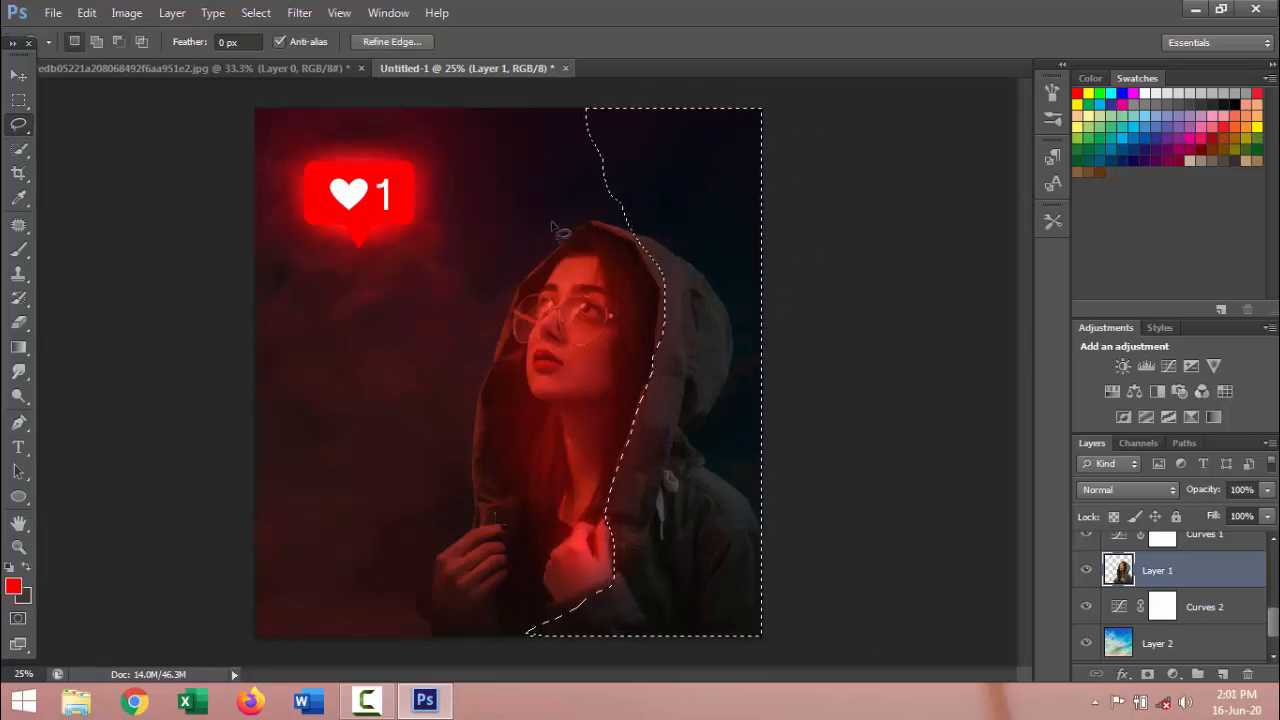
Step: Feather the lasso selection around the back of the hood and the jacket
{"action": "left_click", "coordinate": [300, 14]}
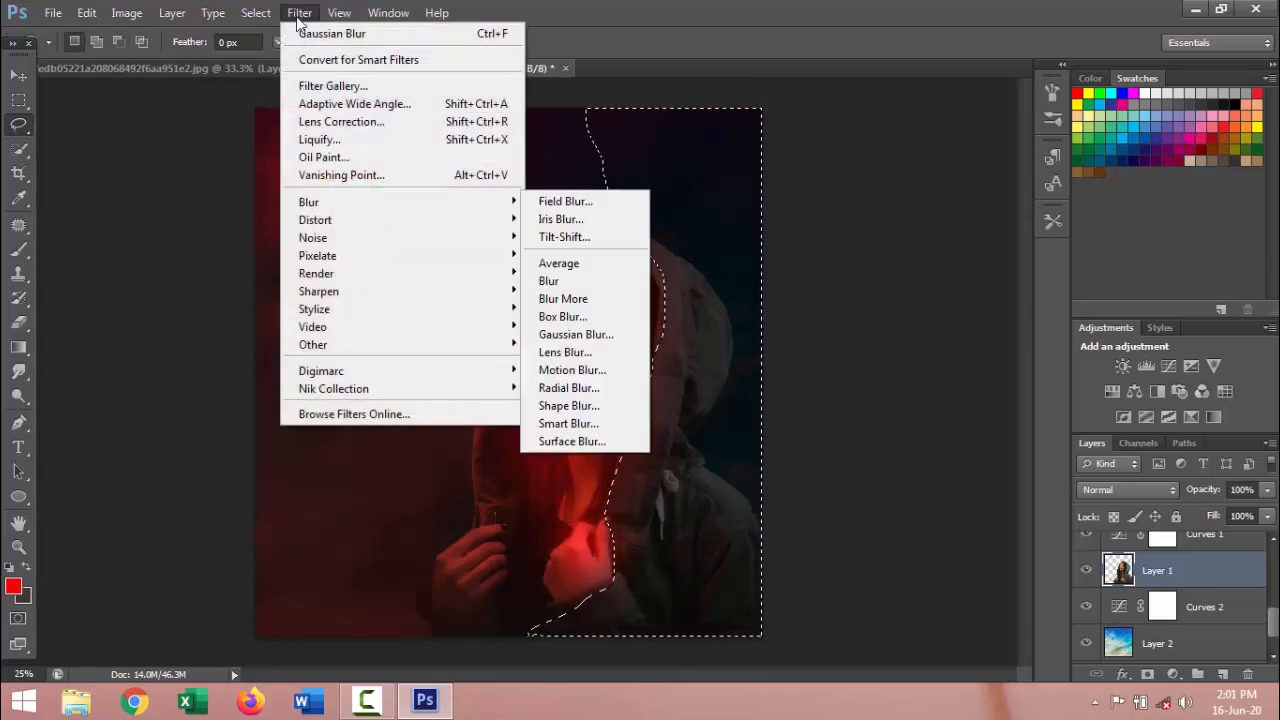
{"action": "mouse_move", "coordinate": [245, 20]}
{"action": "mouse_move", "coordinate": [306, 222]}
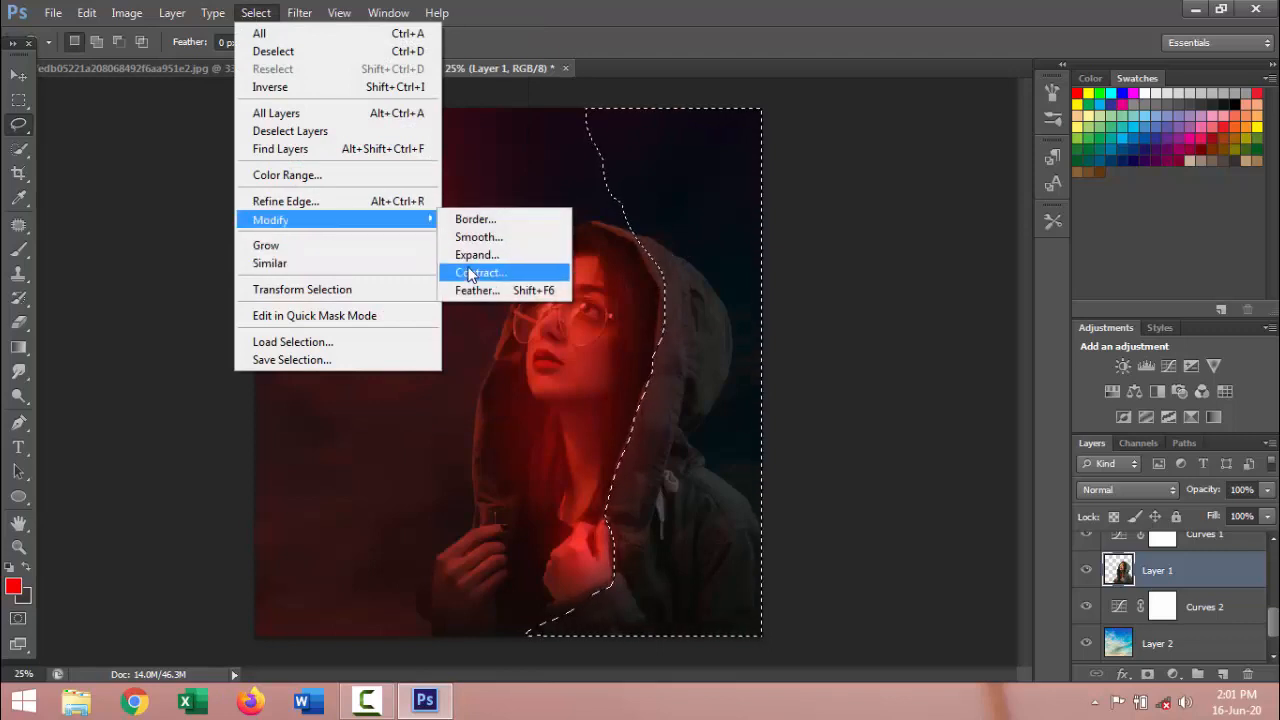
{"action": "left_click", "coordinate": [490, 290]}
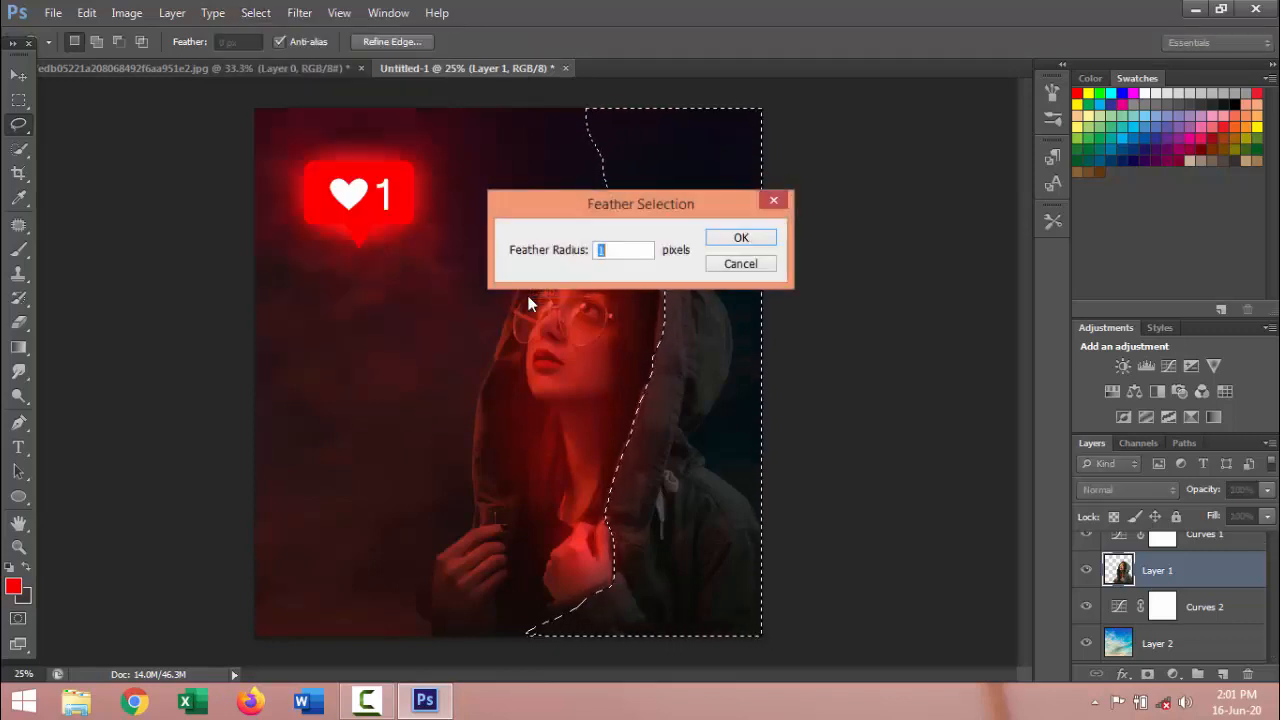
{"action": "key", "text": "Return"}
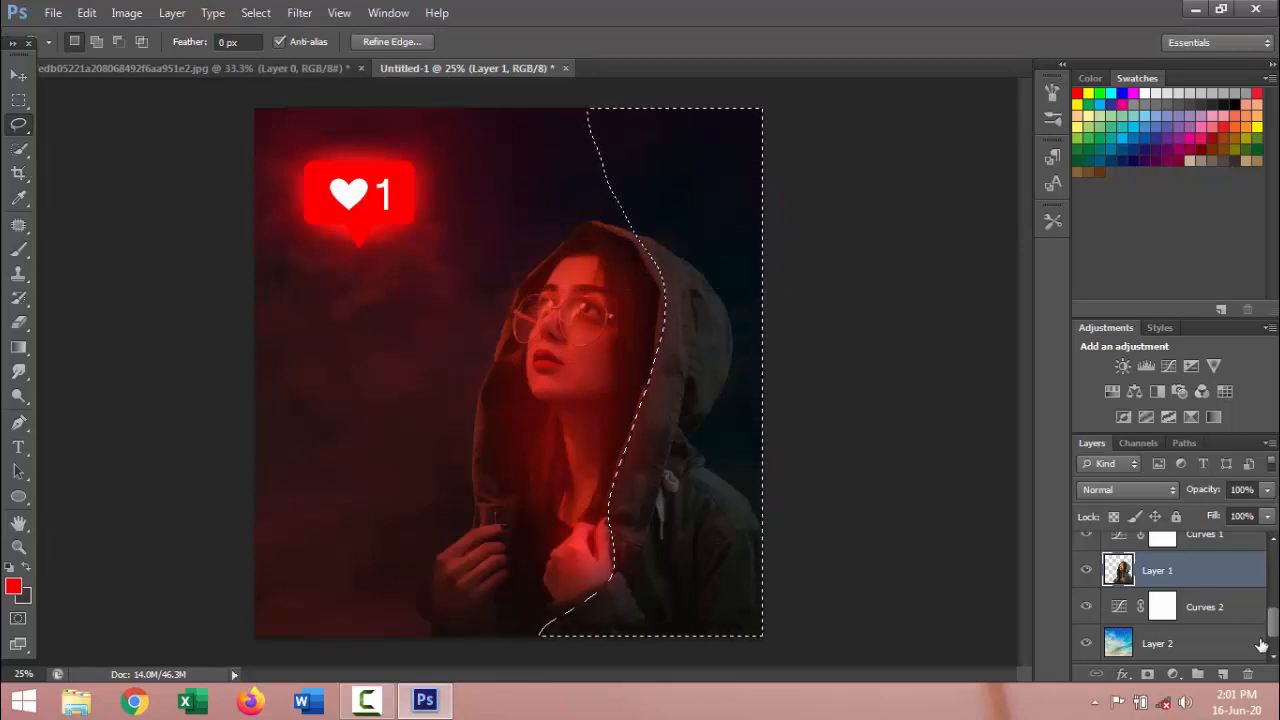
Step: Add a Curves adjustment limited to the selection, pull its white point down to darken the woman's shadow side, and compare before and after
{"action": "left_click", "coordinate": [1173, 674]}
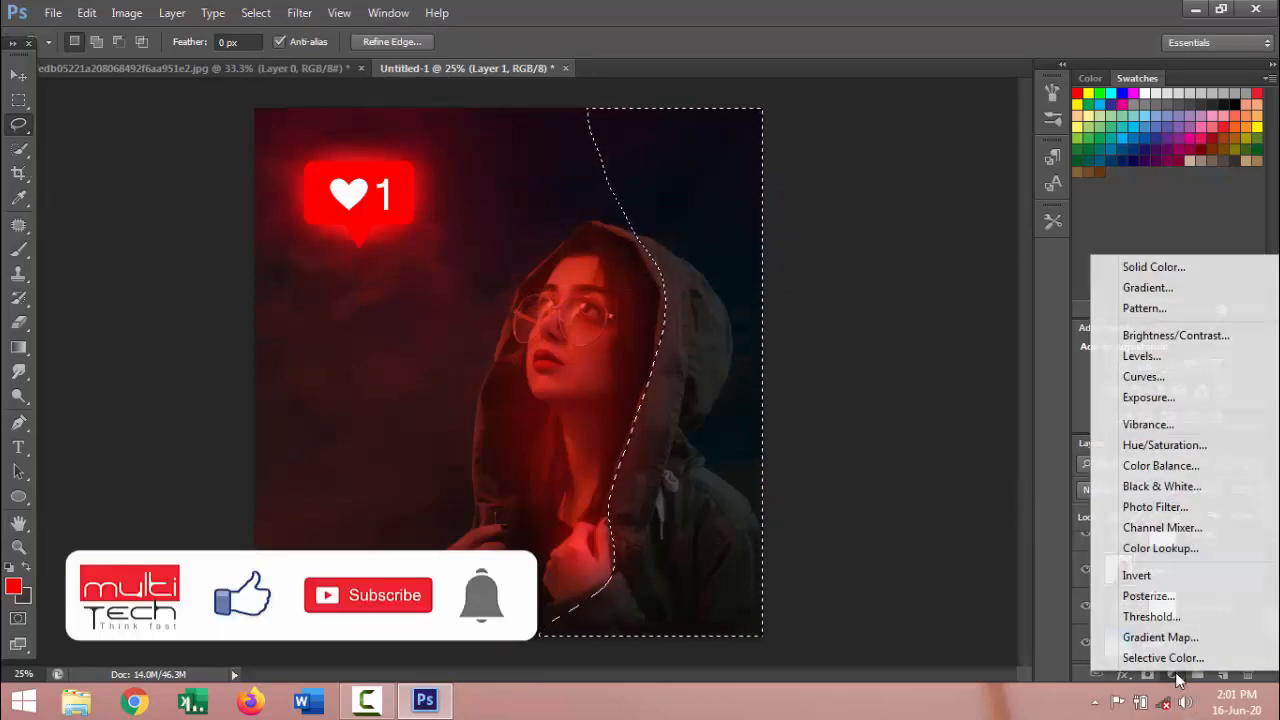
{"action": "left_click", "coordinate": [1163, 376]}
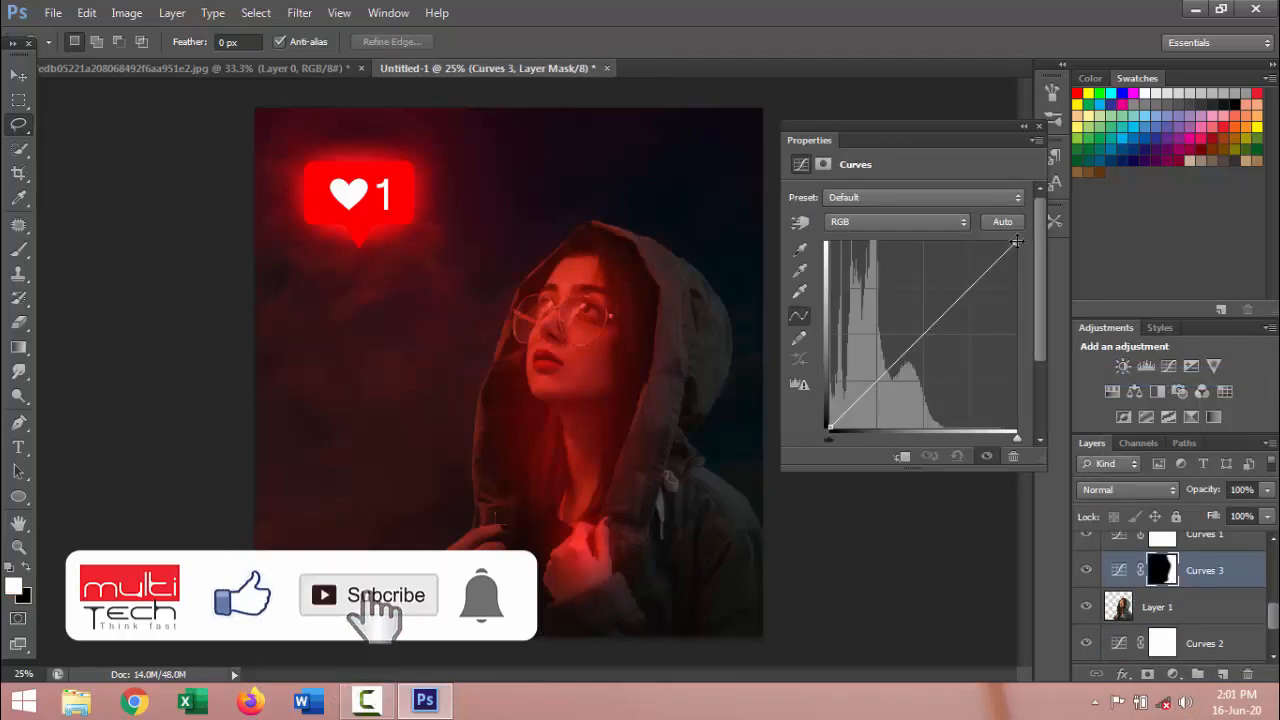
{"action": "left_click_drag", "start_coordinate": [1016, 240], "coordinate": [1015, 349]}
{"action": "left_click", "coordinate": [1042, 127]}
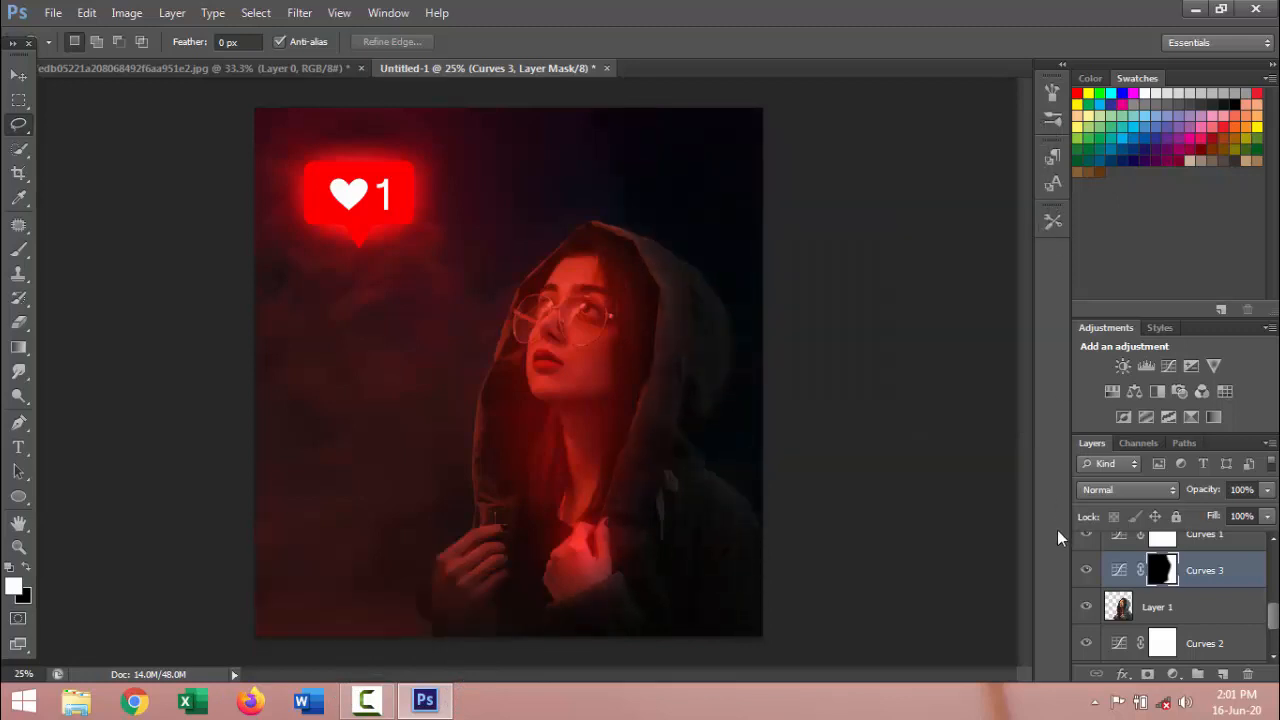
{"action": "left_click", "coordinate": [1087, 570]}
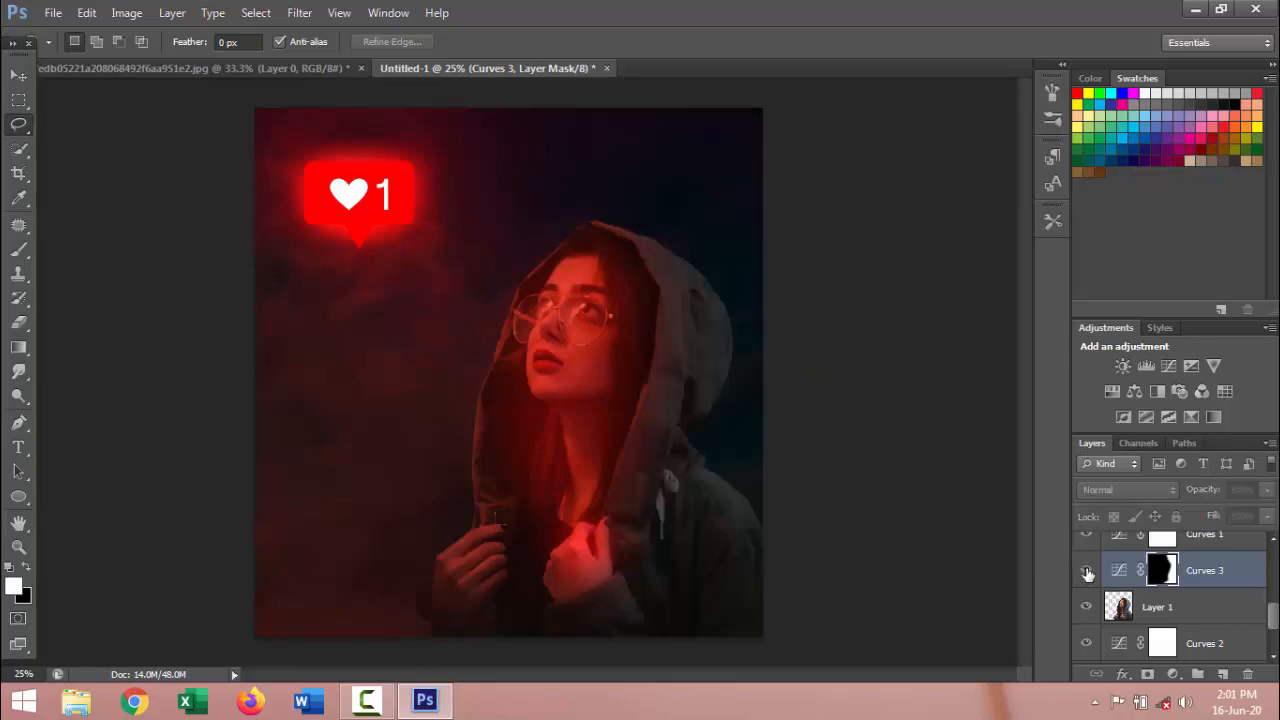
{"action": "left_click", "coordinate": [1087, 570]}
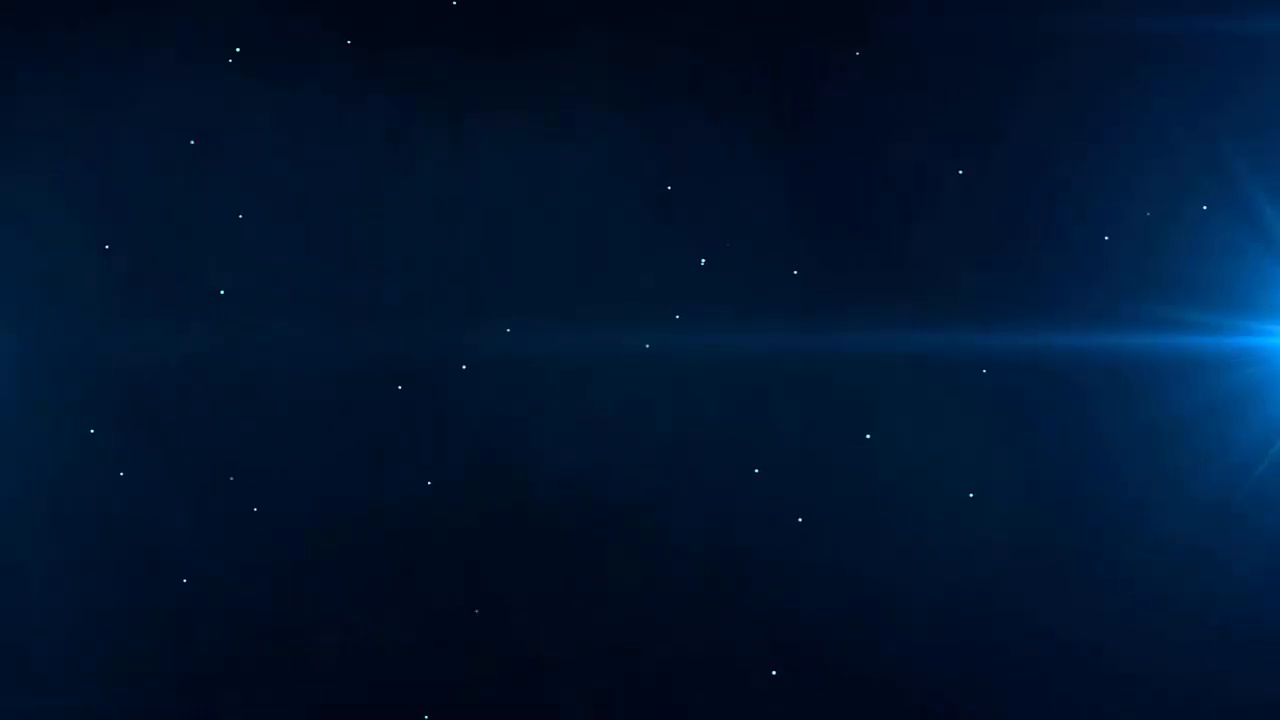